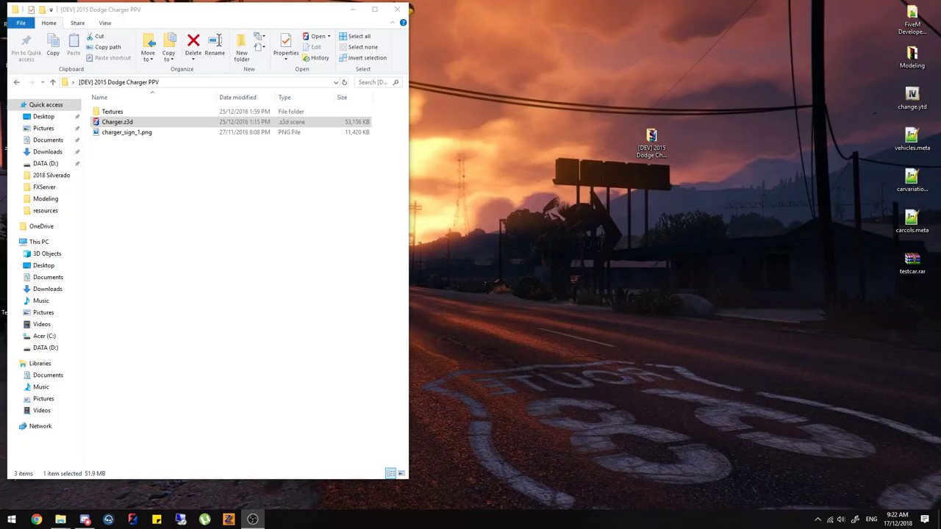
right_click(488, 130)
click(711, 235)
mouse_move(725, 202)
mouse_down()
mouse_move(590, 388)
mouse_move(838, 329)
mouse_up()
mouse_move(564, 407)
mouse_down()
mouse_move(749, 216)
mouse_move(800, 179)
mouse_up()
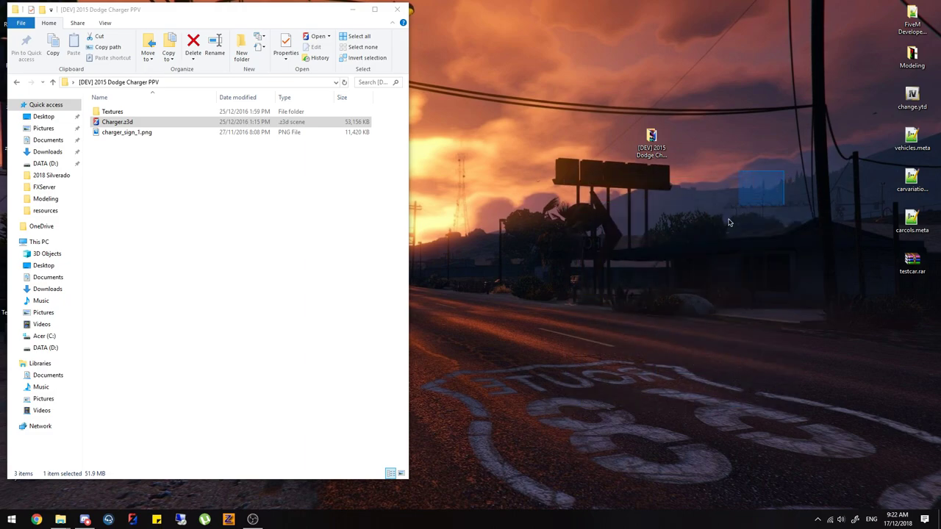
drag(728, 223, 671, 282)
drag(525, 348, 661, 168)
drag(565, 88, 586, 276)
drag(586, 279, 490, 123)
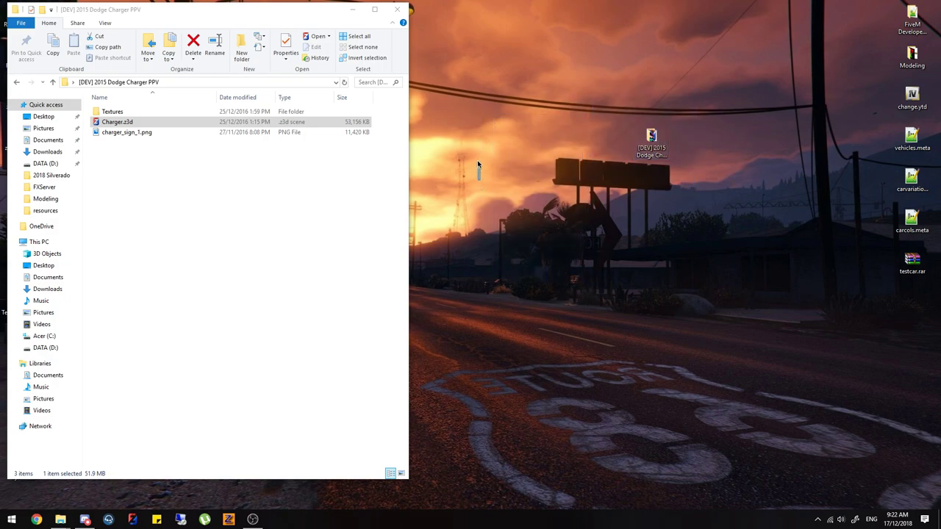
Step: Open the Charger.z3d scene and show the car in a Left view beside a 3D view
click(367, 158)
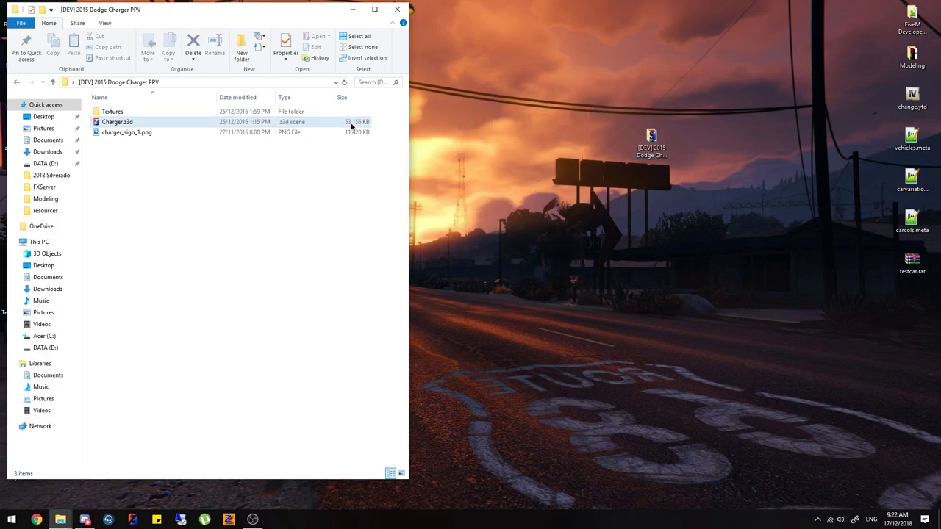
double_click(352, 125)
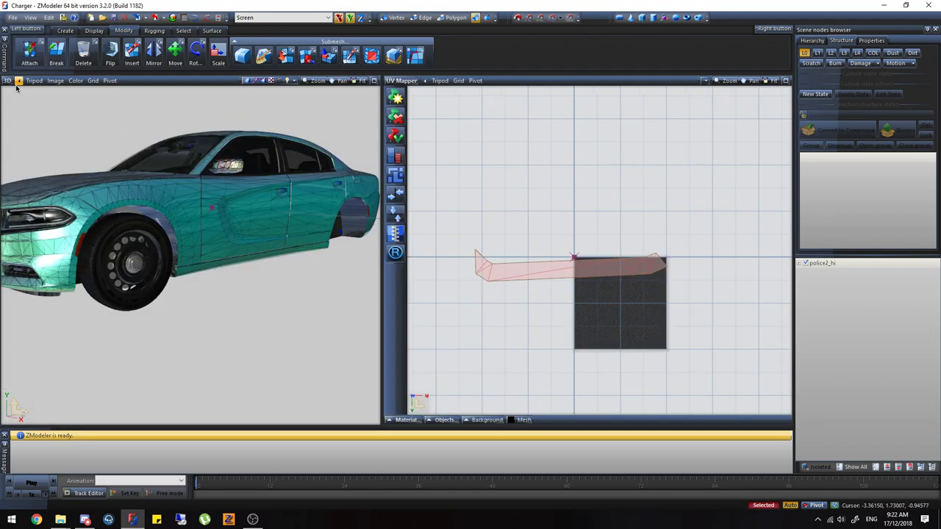
click(18, 83)
click(29, 122)
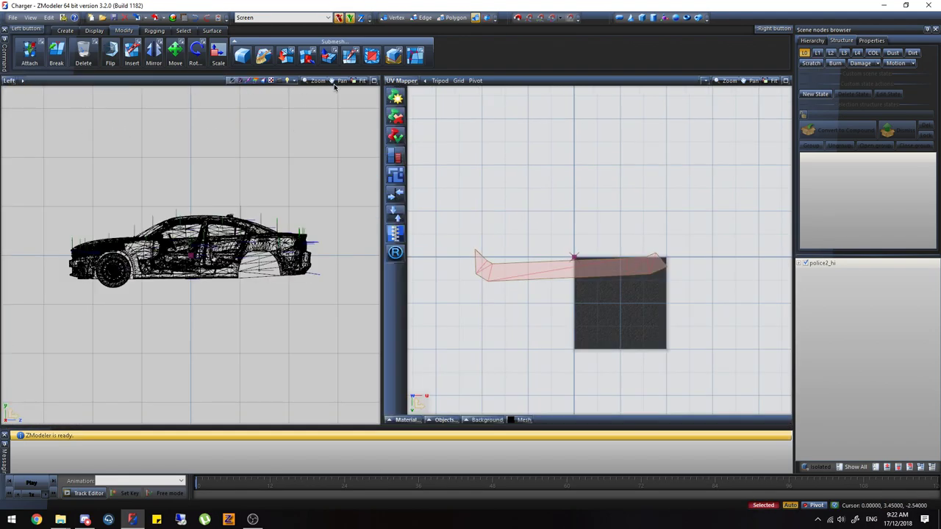
click(388, 83)
click(398, 99)
drag(381, 103, 360, 107)
middle_drag(455, 179, 556, 282)
scroll(556, 283, up, 10)
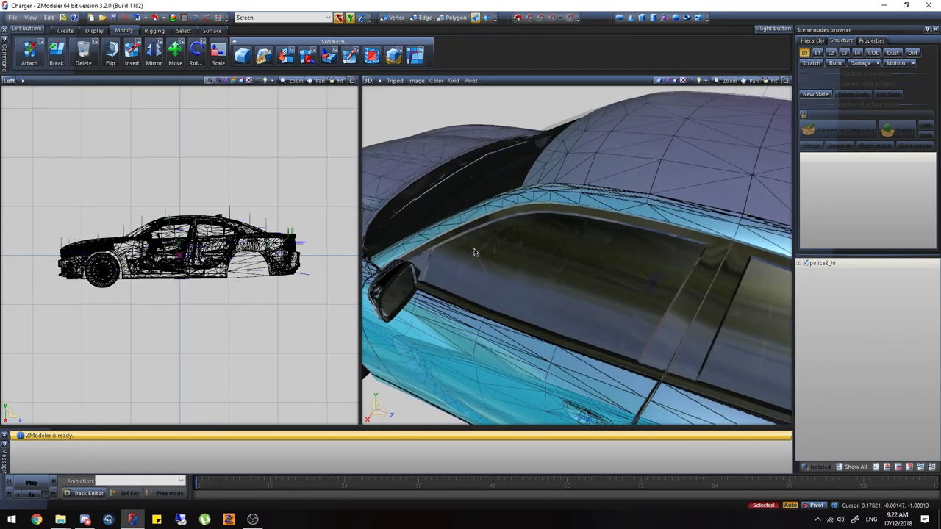
middle_drag(455, 251, 631, 210)
scroll(604, 210, down, 6)
mouse_move(715, 210)
middle_down()
mouse_move(696, 215)
mouse_move(708, 245)
mouse_move(779, 231)
mouse_move(769, 200)
mouse_move(781, 204)
mouse_move(707, 197)
middle_up()
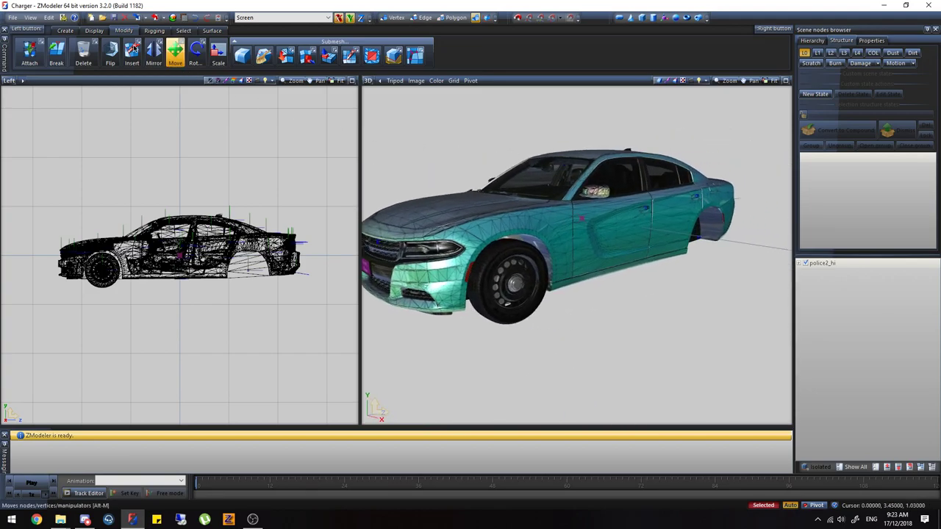
Step: Merge all parts of the Whelen Legacy light bar from the Lights folder into the scene
click(13, 17)
click(51, 81)
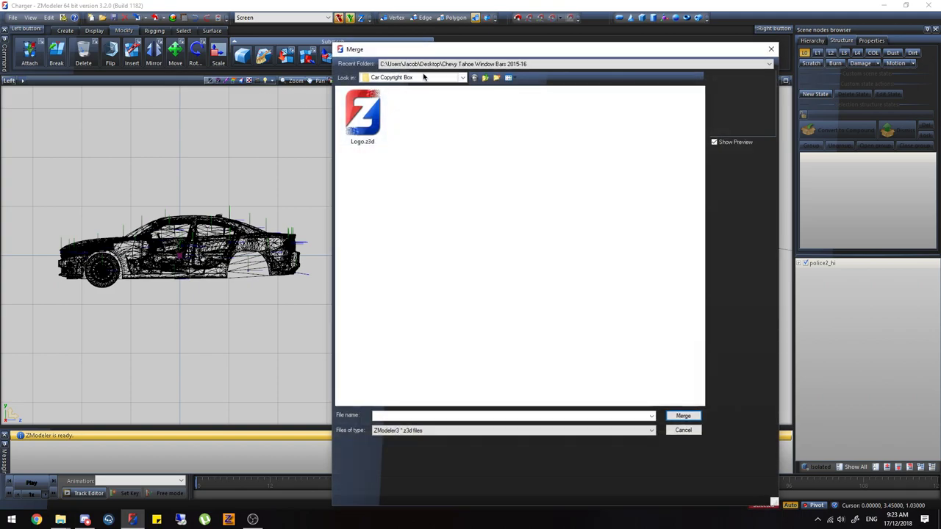
click(485, 79)
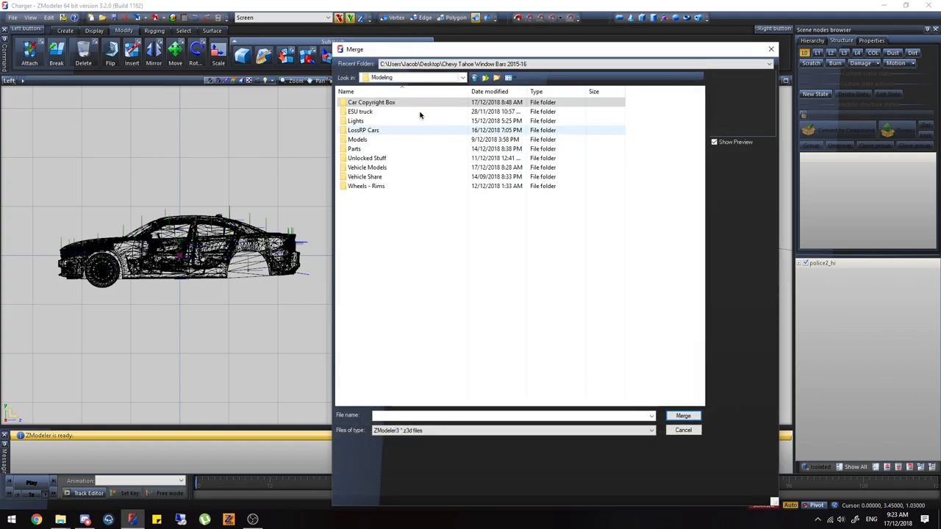
double_click(378, 123)
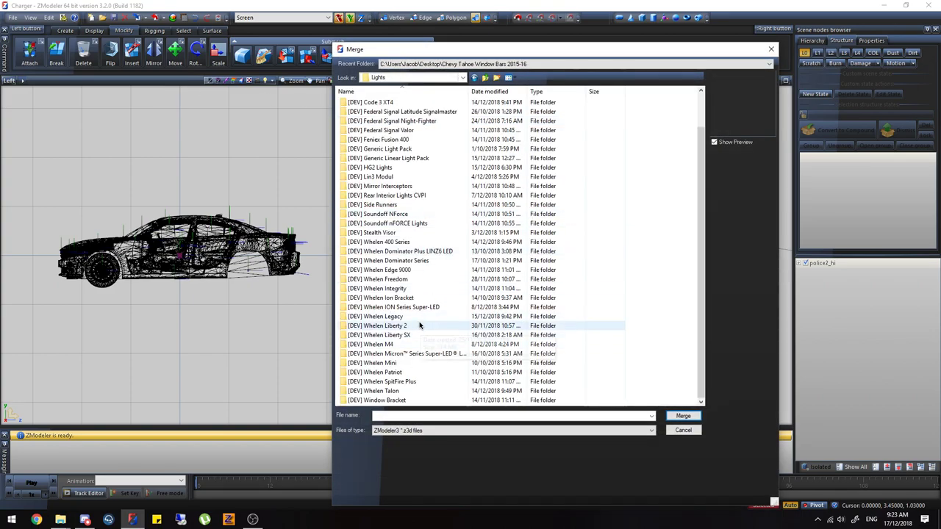
double_click(417, 317)
double_click(363, 123)
click(176, 268)
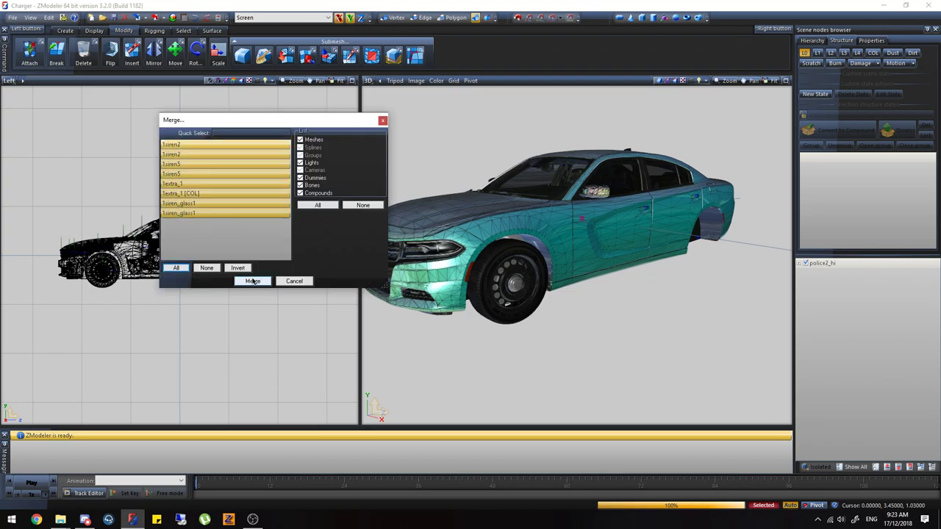
click(252, 281)
Step: Select all merged light bar parts without the car and scale the bar down to roof width in the Front view
middle_drag(783, 197, 735, 249)
click(806, 263)
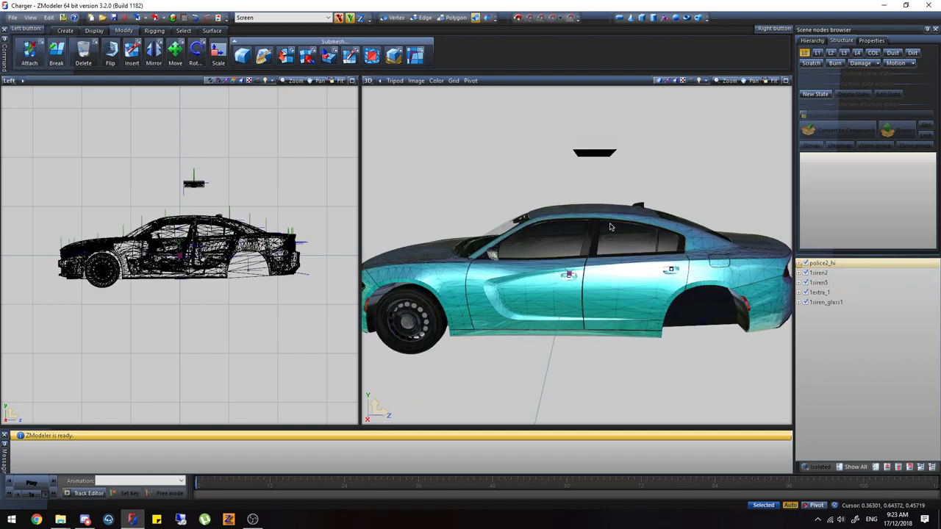
click(175, 51)
scroll(219, 198, up, 4)
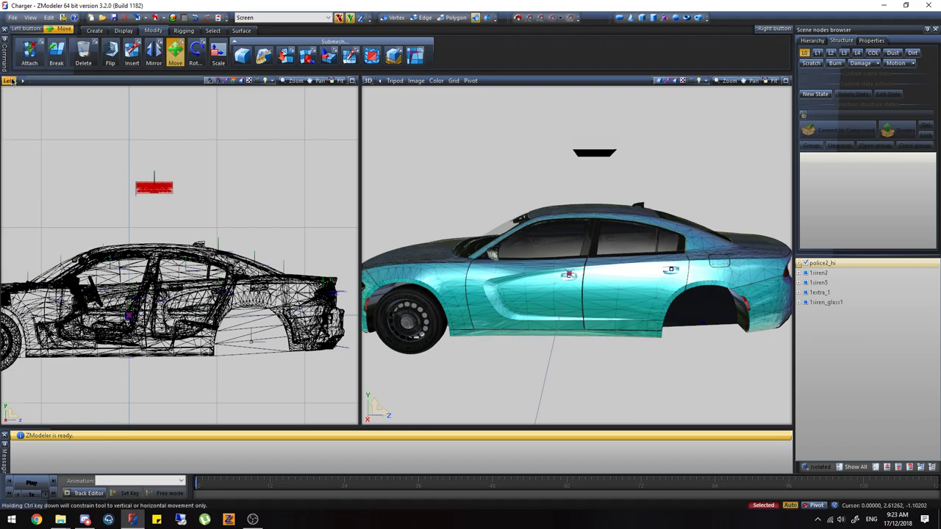
click(11, 81)
click(22, 132)
click(218, 52)
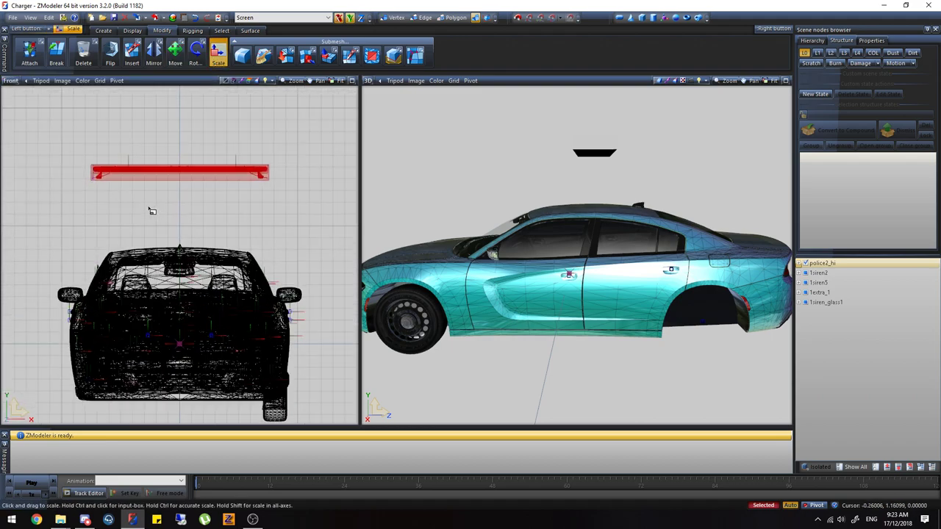
scroll(150, 211, up, 1)
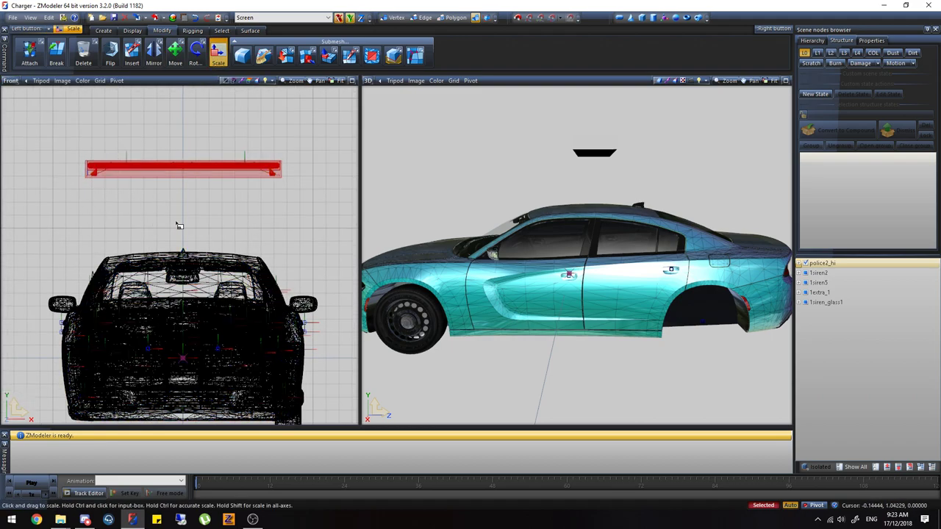
drag(106, 175, 156, 413)
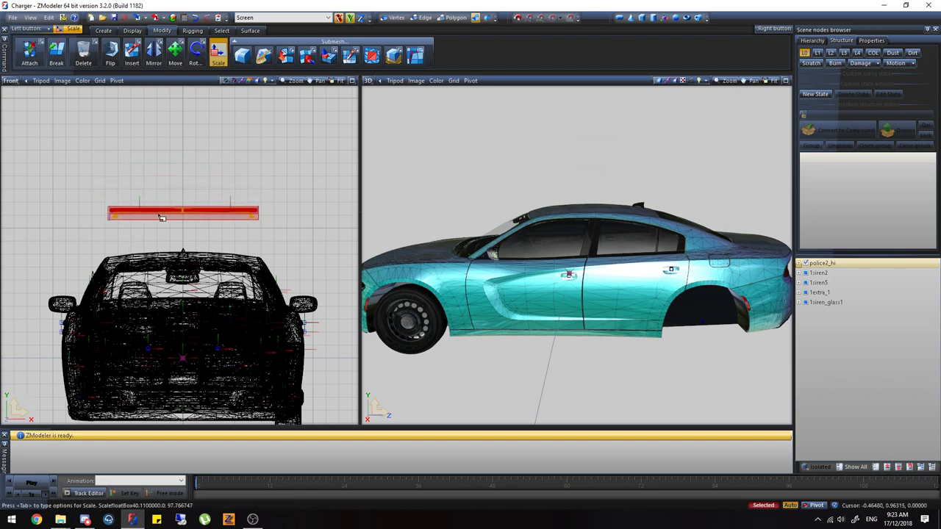
Step: Move the light bar vertically down onto the car's roof in the Front view and deselect it
click(174, 52)
scroll(181, 221, up, 2)
drag(181, 227, 194, 274)
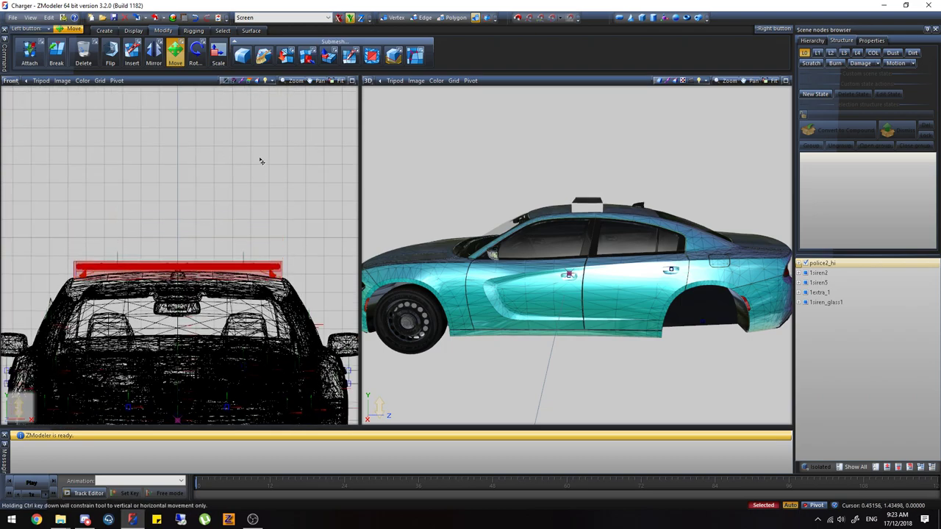
key(space)
scroll(647, 220, up, 2)
Step: Temporarily hide the 1extra_1 [COL] and 1siren_glass1 child meshes to inspect how the light bar sits on the roof
click(798, 303)
click(799, 292)
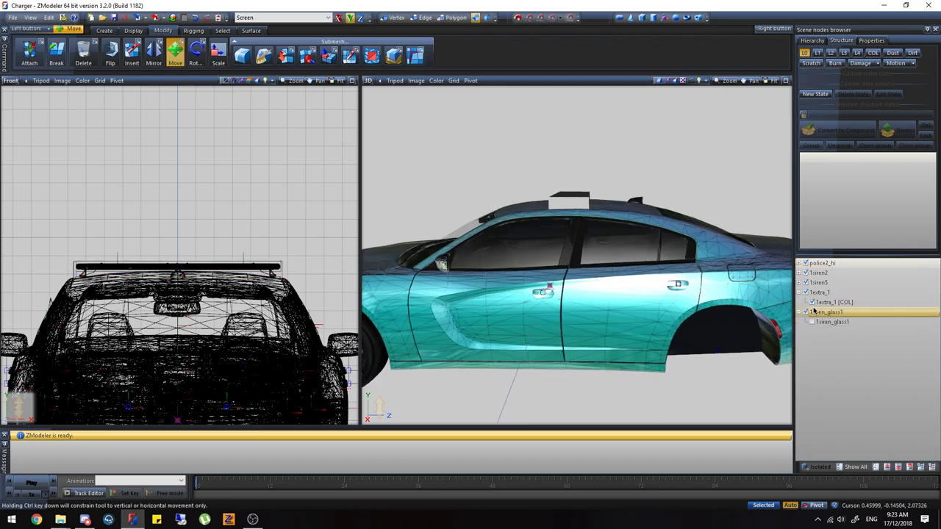
click(812, 302)
mouse_move(552, 235)
middle_down()
mouse_move(569, 221)
mouse_move(549, 236)
middle_up()
scroll(569, 221, up, 4)
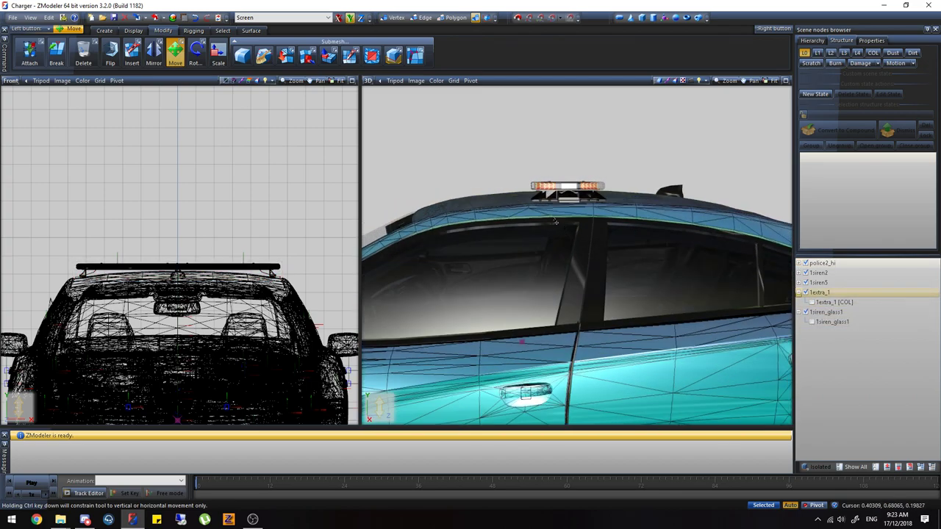
click(196, 18)
scroll(294, 276, up, 2)
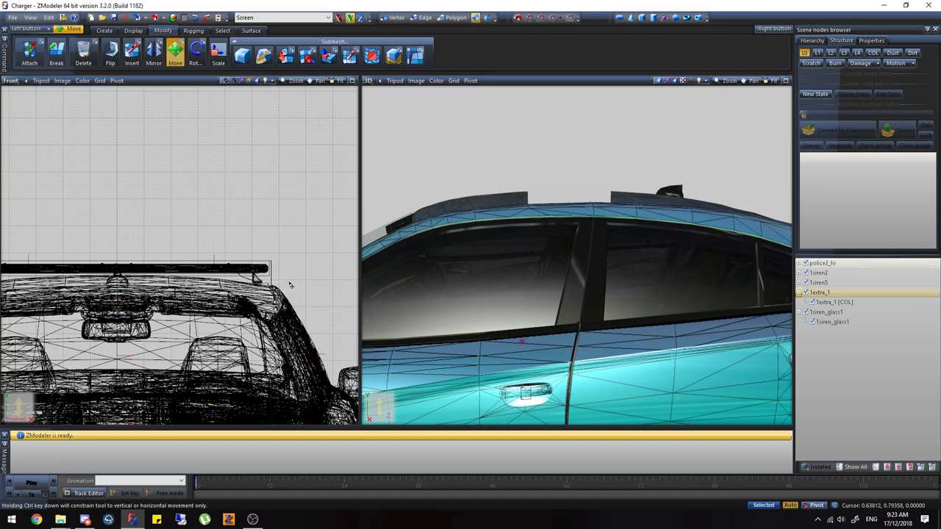
Step: Select all light bar parts without police2_hi and lower the bar slightly so its mounting feet meet the roof edge
click(806, 263)
scroll(272, 302, down, 2)
key(ctrl+a)
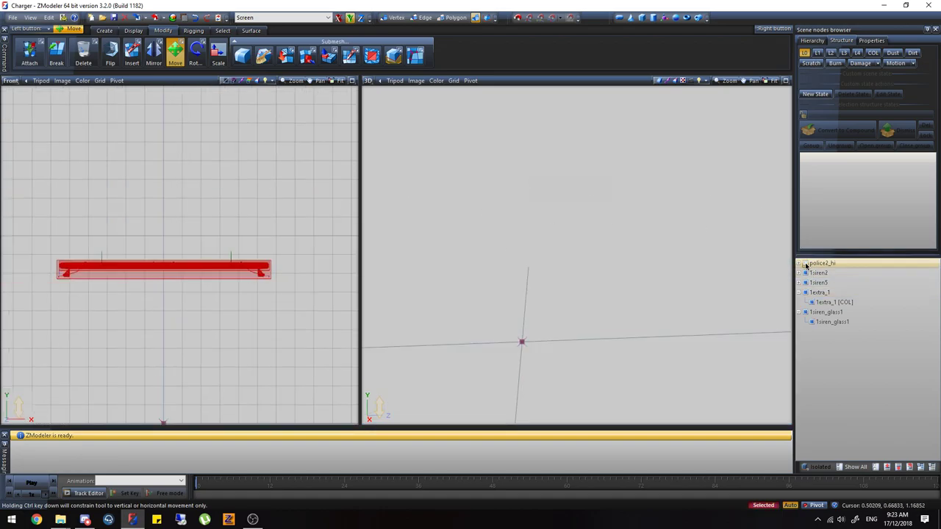
click(805, 263)
scroll(255, 299, up, 6)
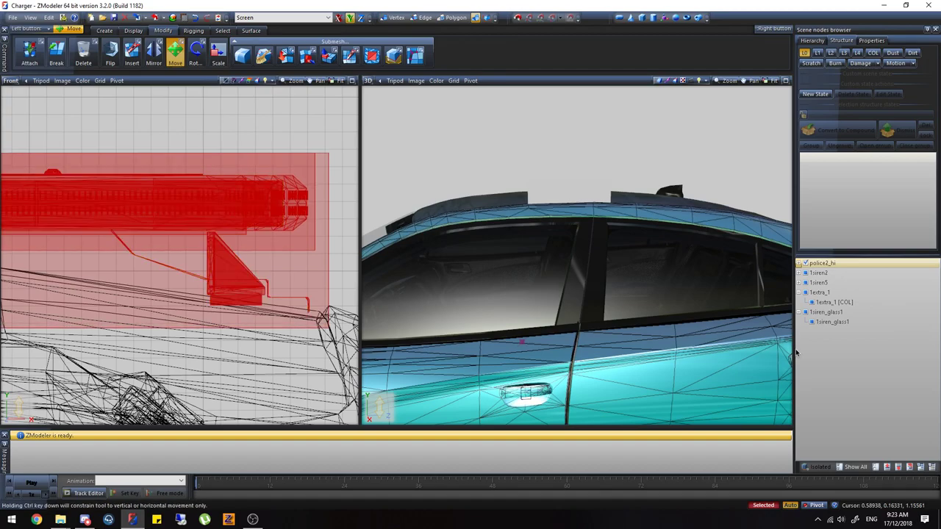
click(812, 322)
click(812, 303)
middle_drag(610, 316, 875, 405)
click(855, 467)
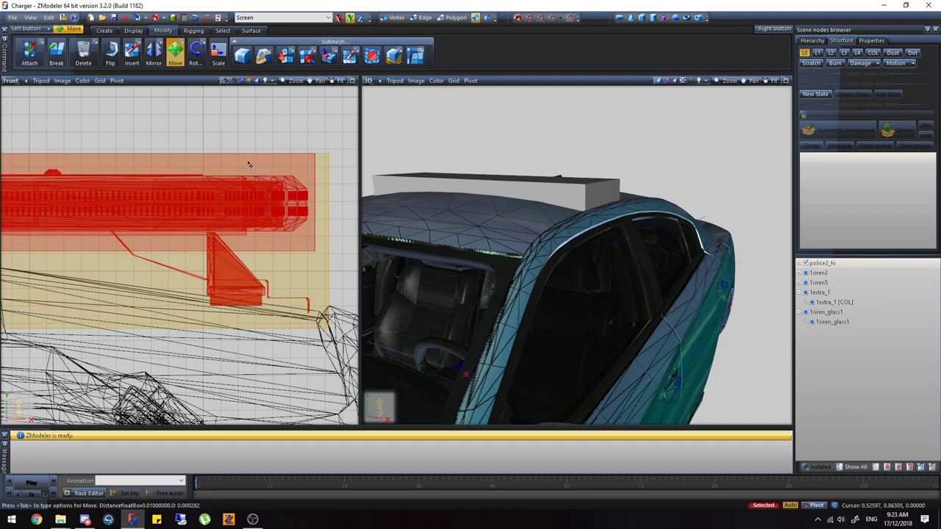
Step: Check the light bar's fit with 1extra_1 [COL] temporarily hidden, and deselect the bar
click(819, 302)
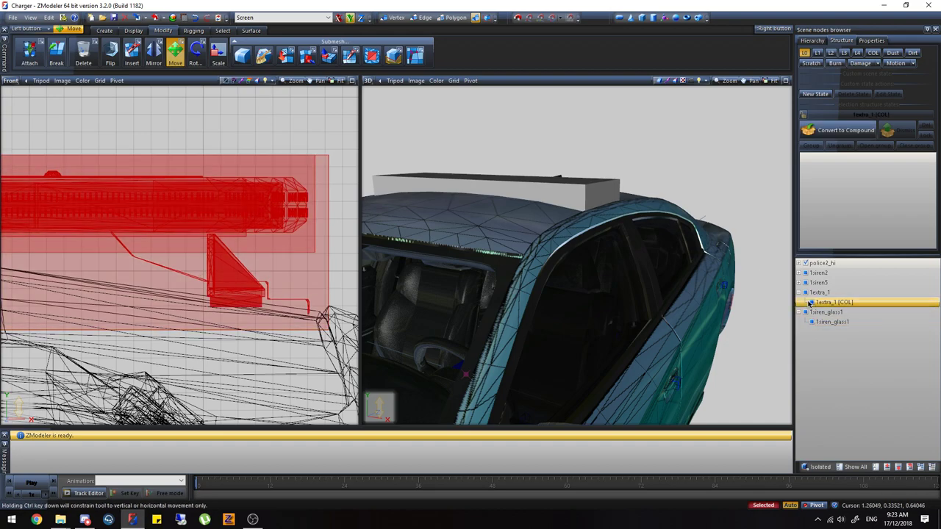
click(811, 302)
middle_drag(749, 298, 706, 292)
click(854, 468)
scroll(235, 198, down, 3)
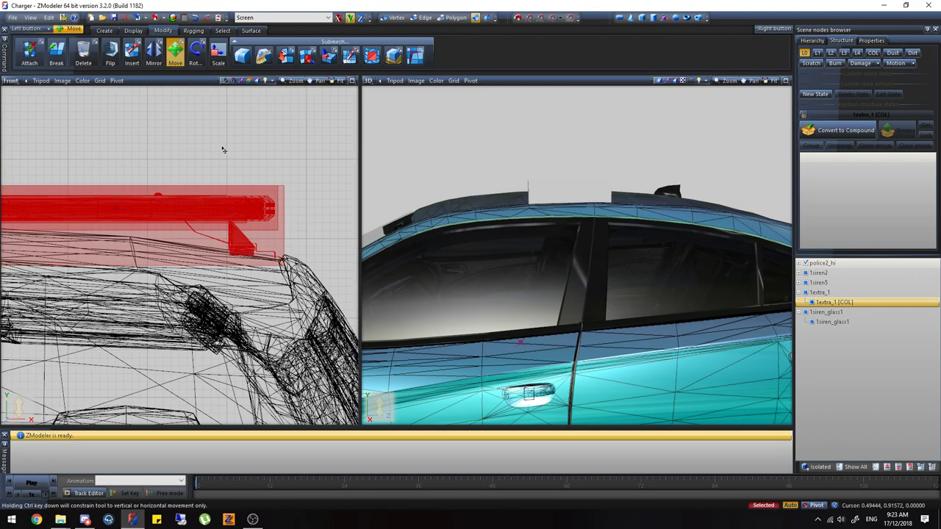
key(space)
key(Escape)
Step: Switch the Front view to the Left view and examine the light bar's position along the roof
scroll(204, 219, down, 2)
scroll(204, 218, down, 2)
click(11, 80)
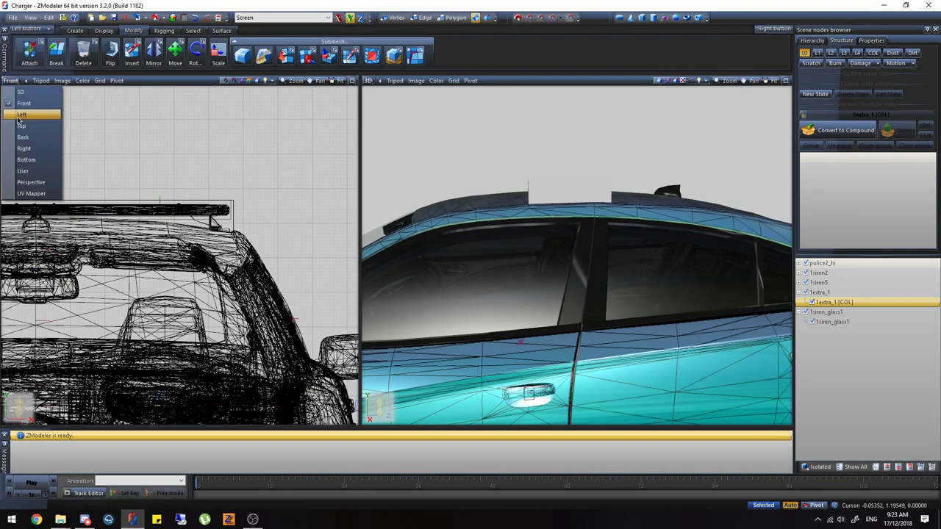
click(51, 121)
scroll(551, 195, down, 2)
middle_drag(551, 195, 549, 193)
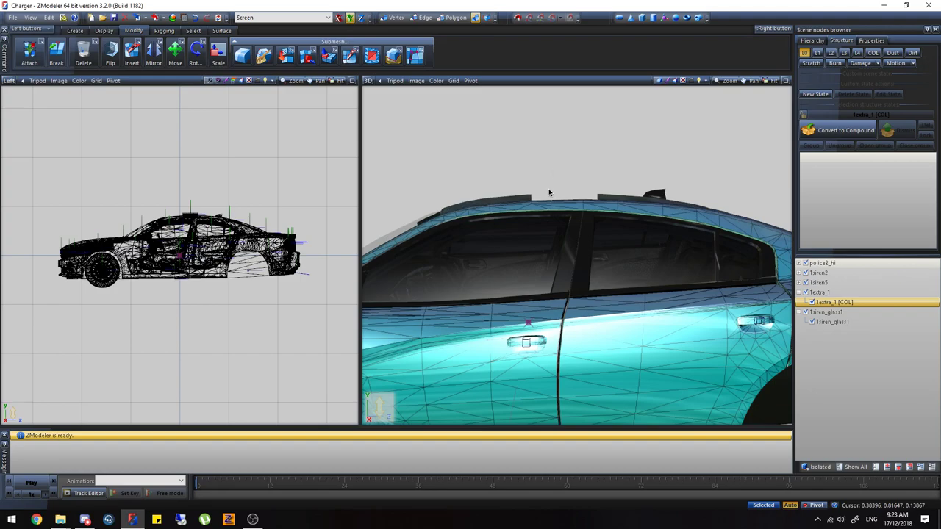
Step: Hide police2_hi, expand the light bar nodes, and rename 1siren2 and its child to siren2
click(804, 262)
click(821, 308)
click(798, 272)
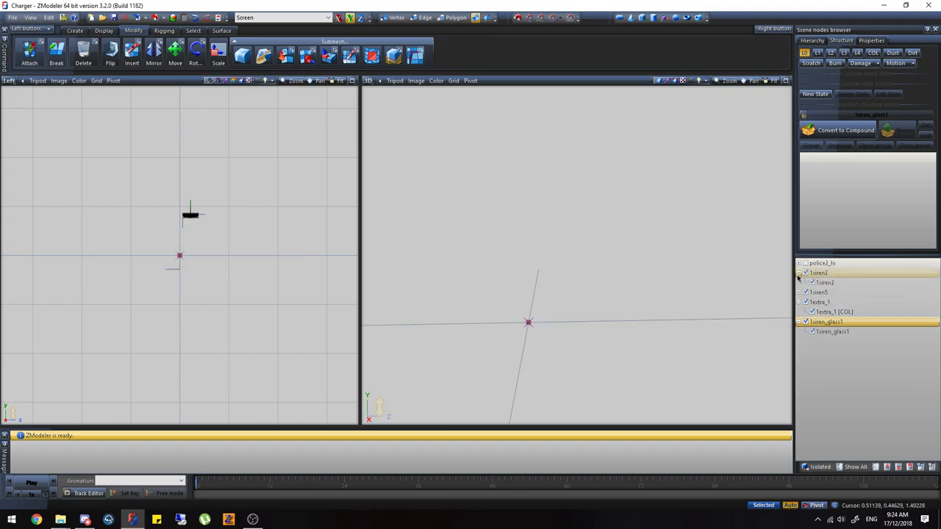
click(798, 292)
double_click(823, 282)
click(819, 282)
key(BackSpace)
double_click(819, 274)
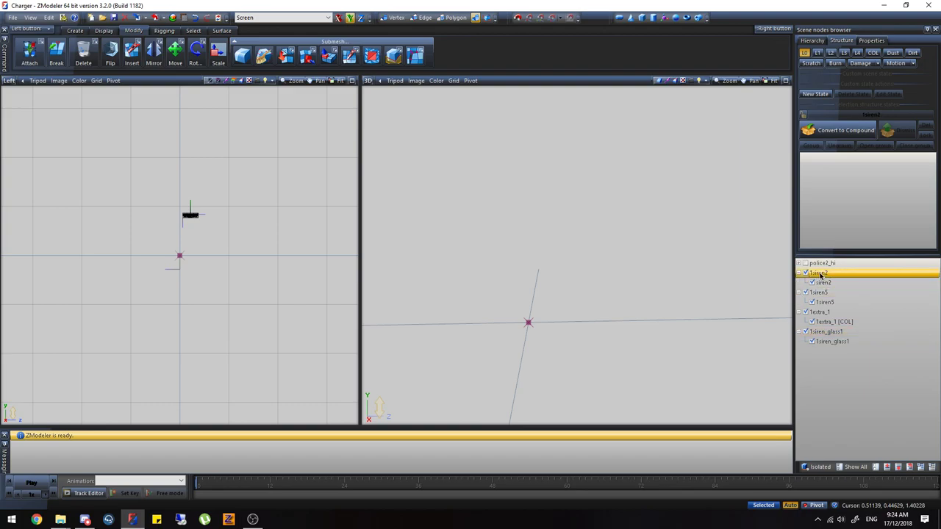
key(BackSpace)
Step: Rename the 1siren5 node and its child to siren5
double_click(820, 303)
click(818, 301)
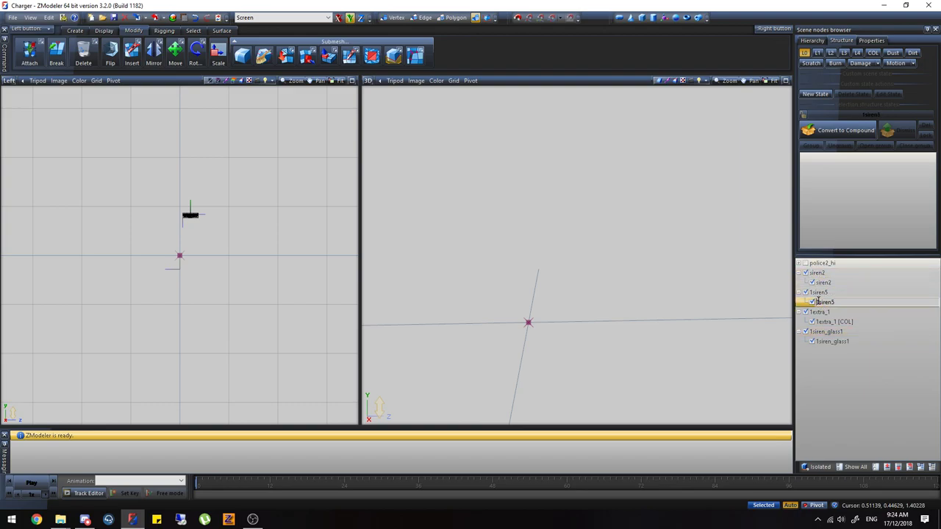
key(BackSpace)
double_click(816, 293)
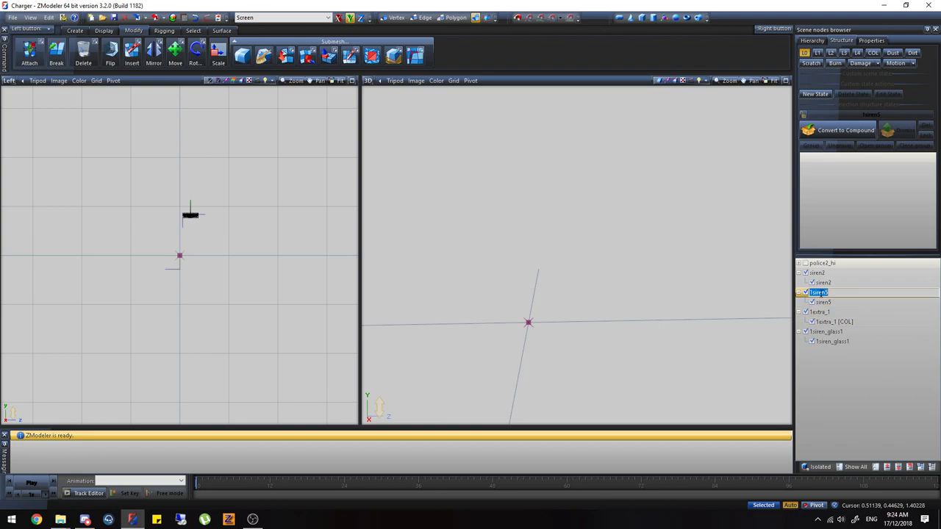
key(Home)
key(Delete)
Step: Rename 1extra_1 to extra_1 and its collision child to extra_1 [COL]
click(816, 312)
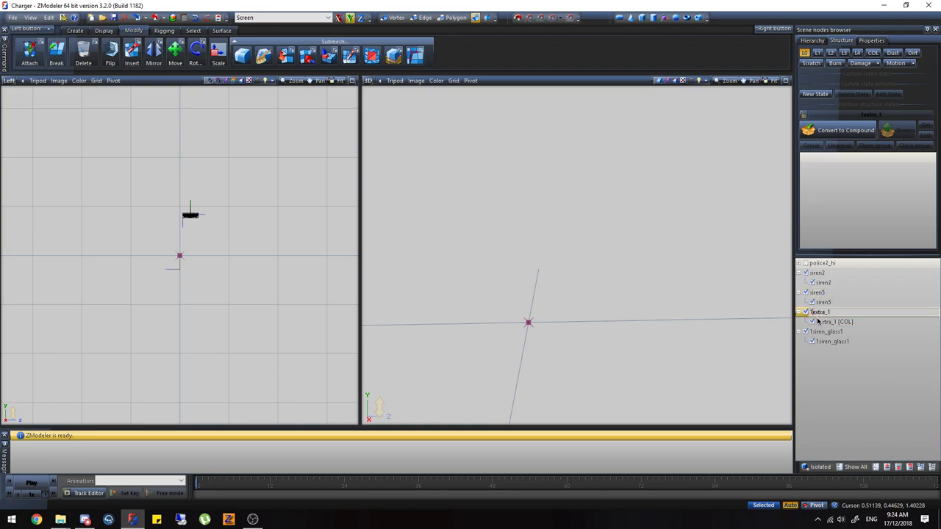
key(Home)
key(Delete)
click(821, 321)
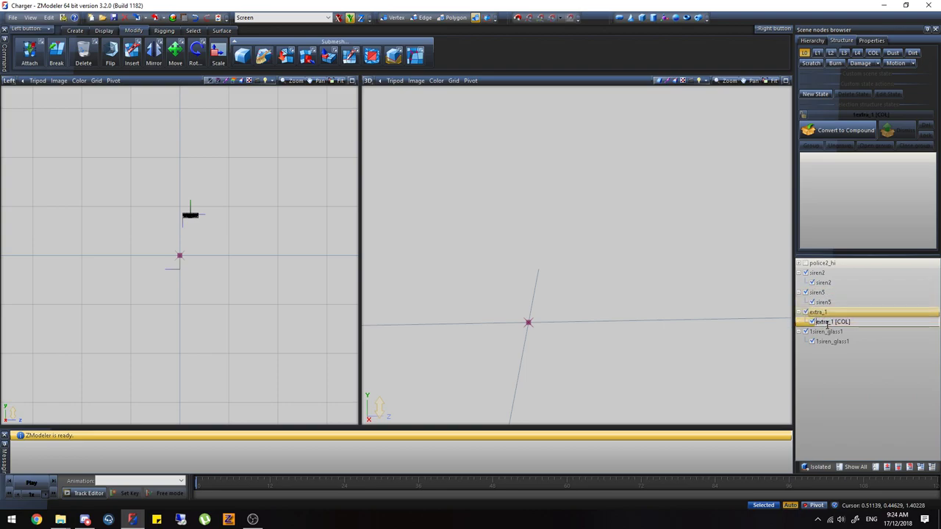
Step: Rename the 1siren_glass1 node and its child to siren_glass1
click(821, 331)
key(Home)
key(Delete)
click(817, 341)
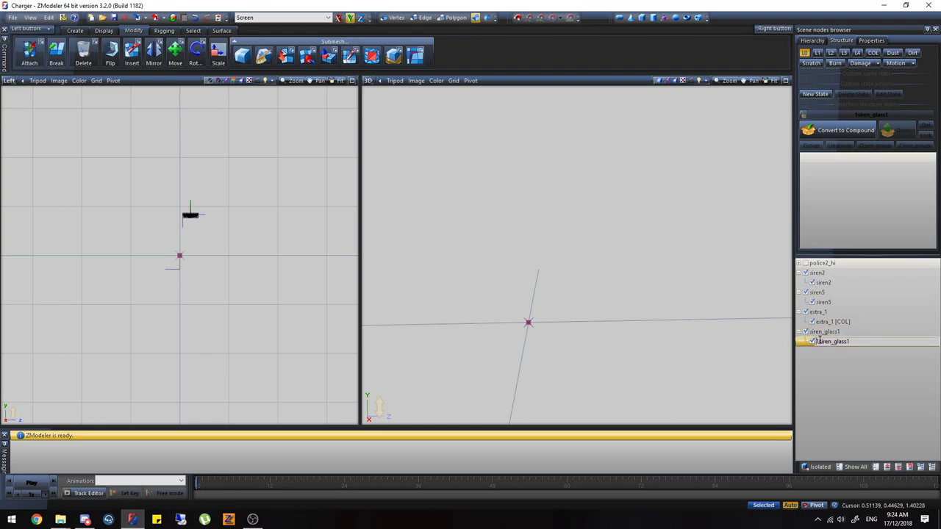
Step: Rename the child node of siren_glass1 to siren_glass1 [COL]
click(867, 321)
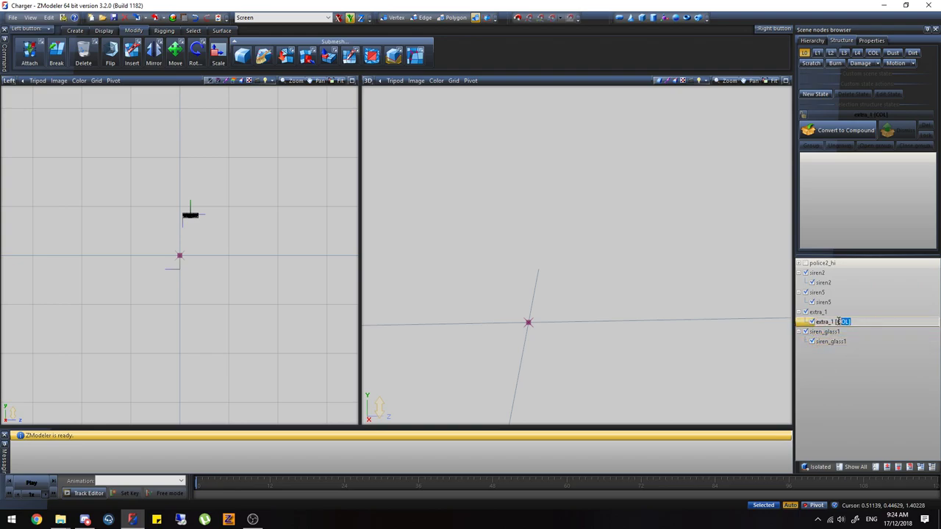
key(ctrl+c)
click(866, 344)
key(F2)
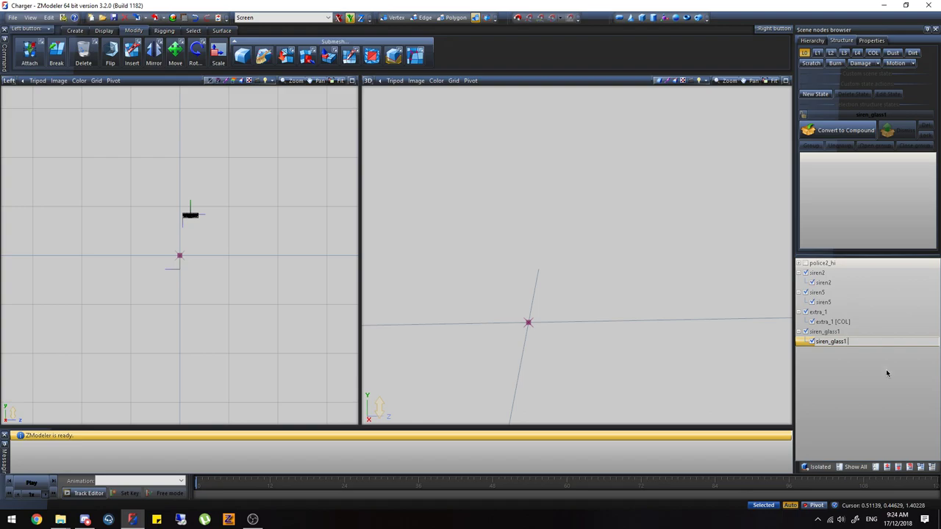
key(ctrl+v)
key(Return)
click(868, 341)
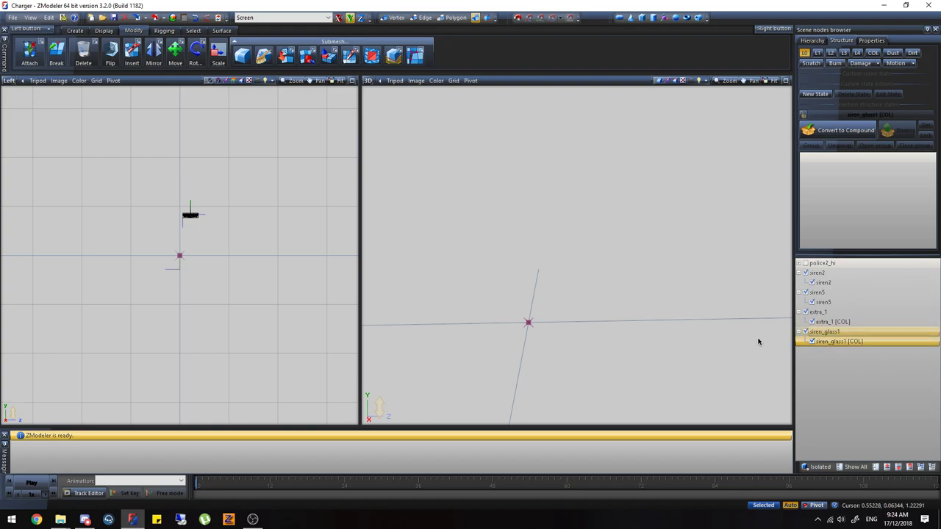
key(BackSpace)
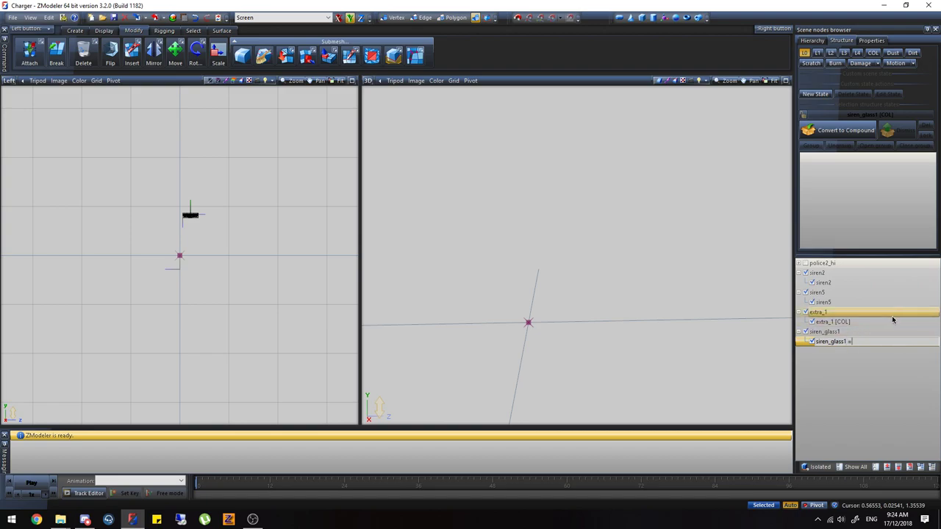
text([COL])
key(Return)
Step: Make extra_1 [COL] and siren_glass1 [COL] compounds with a COL state, and show all hidden nodes at L0
ctrl+click(859, 321)
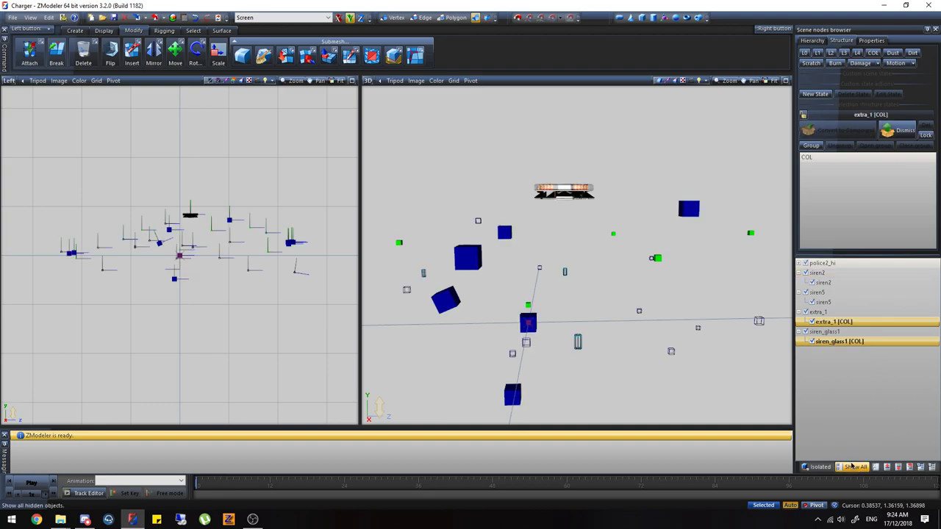
click(806, 51)
middle_drag(680, 130, 724, 157)
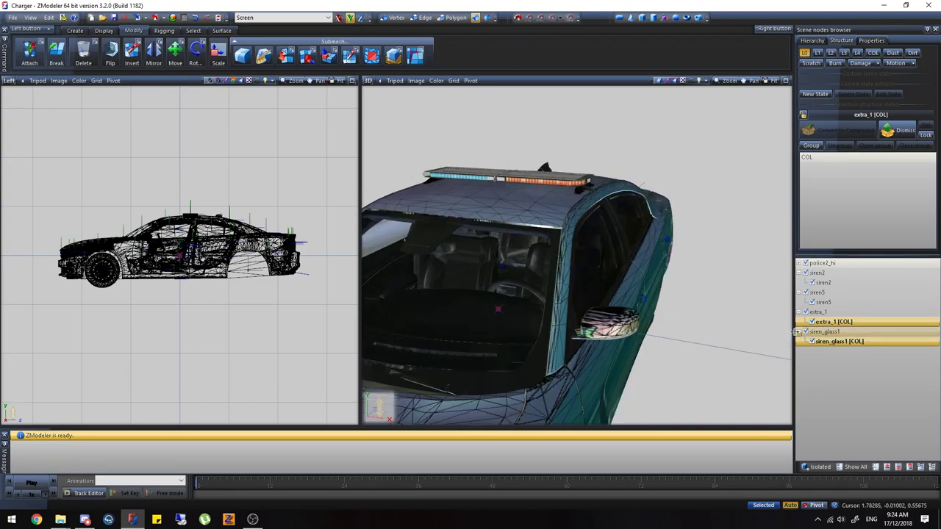
Step: Collapse the light bar nodes and hide police2_hi, siren2, siren5 and siren_glass1, leaving only extra_1 shown
click(799, 331)
click(799, 312)
click(806, 313)
click(806, 322)
click(806, 263)
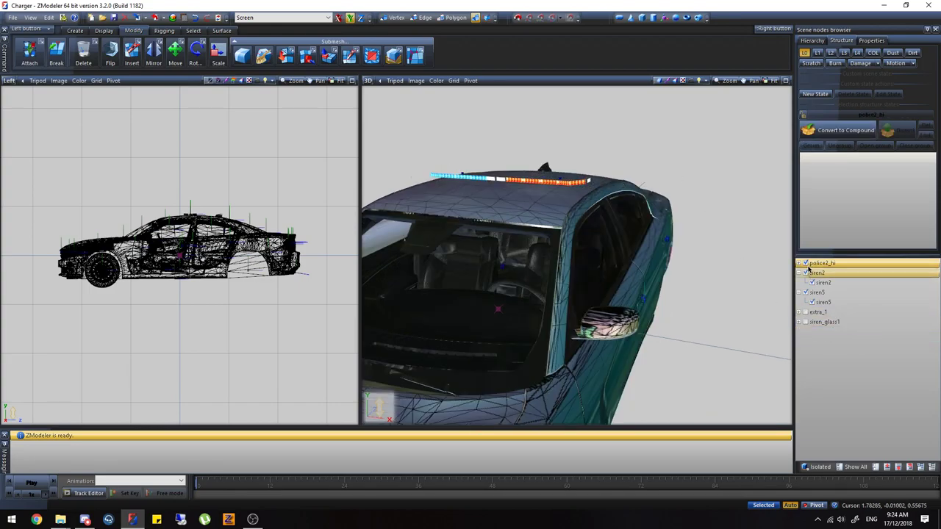
click(806, 273)
click(806, 293)
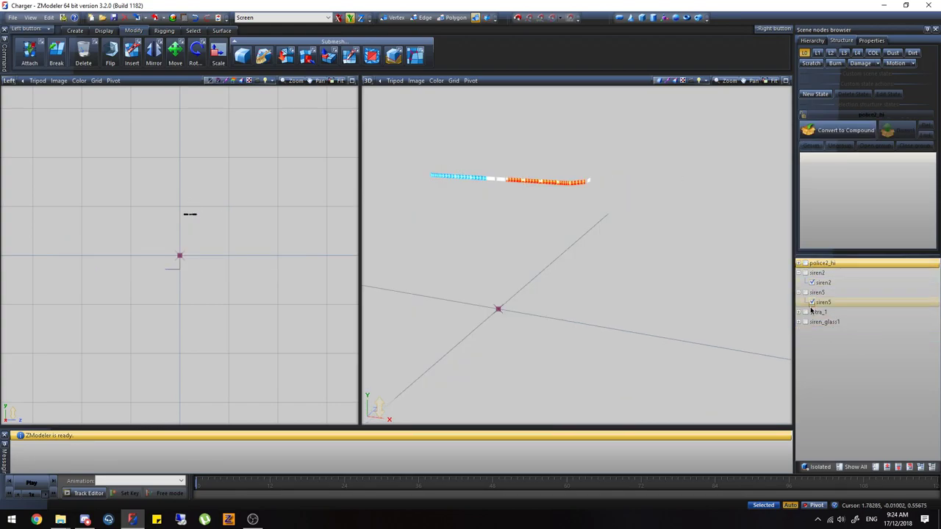
click(812, 302)
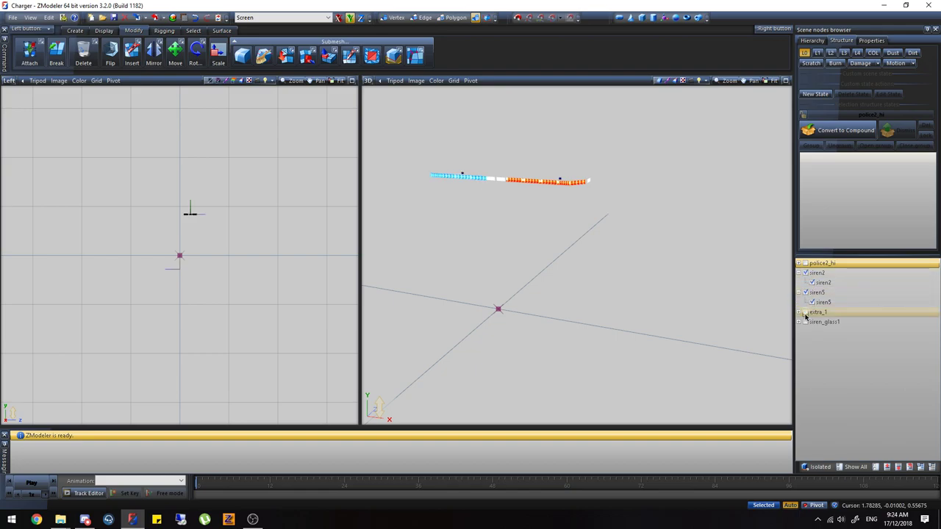
click(806, 312)
click(799, 292)
click(805, 272)
click(799, 272)
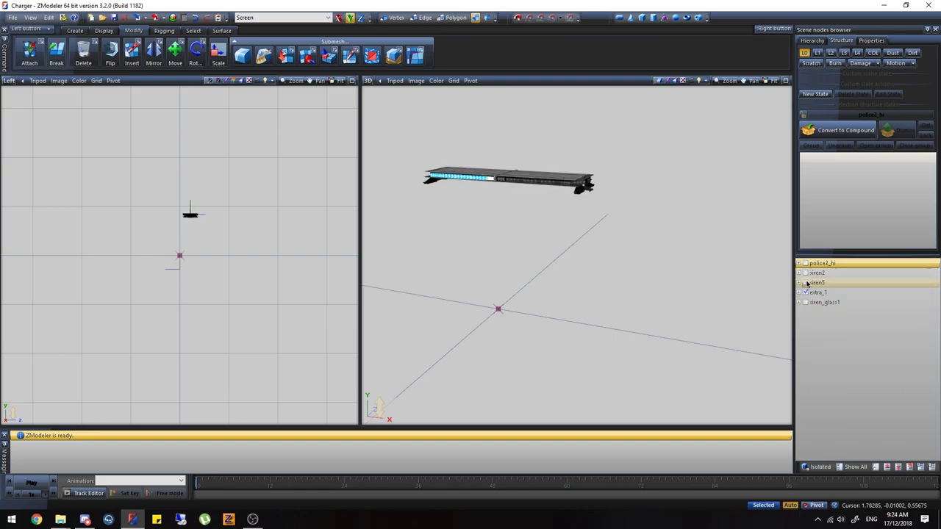
Step: Show siren_glass1, and hide the COL children of extra_1 and siren_glass1
click(805, 302)
click(799, 302)
click(799, 293)
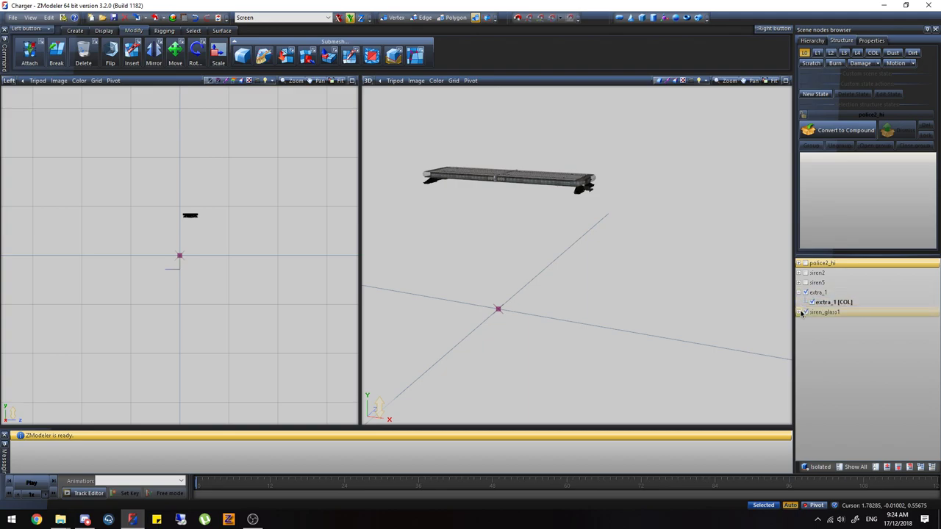
click(799, 311)
click(811, 302)
click(811, 322)
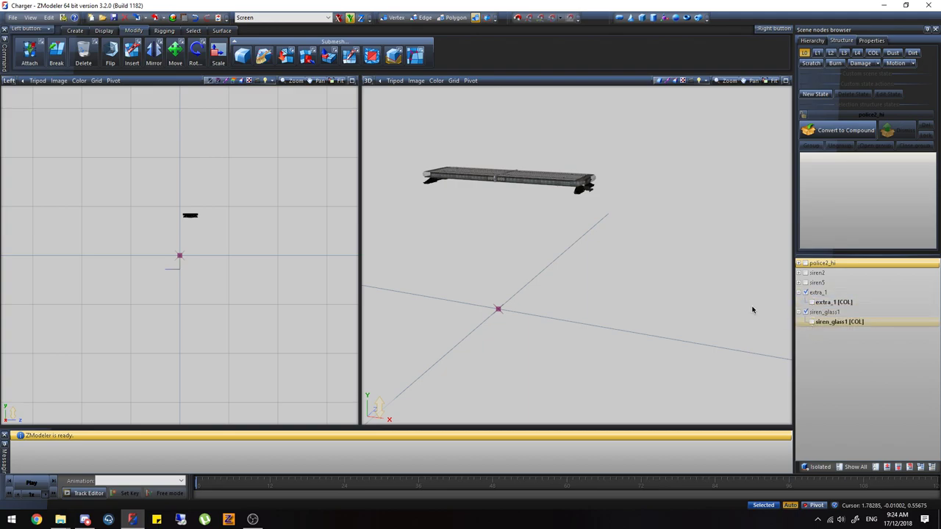
Step: Make four in-place copies each of the extra_1 and siren_glass1 meshes
click(63, 17)
click(81, 147)
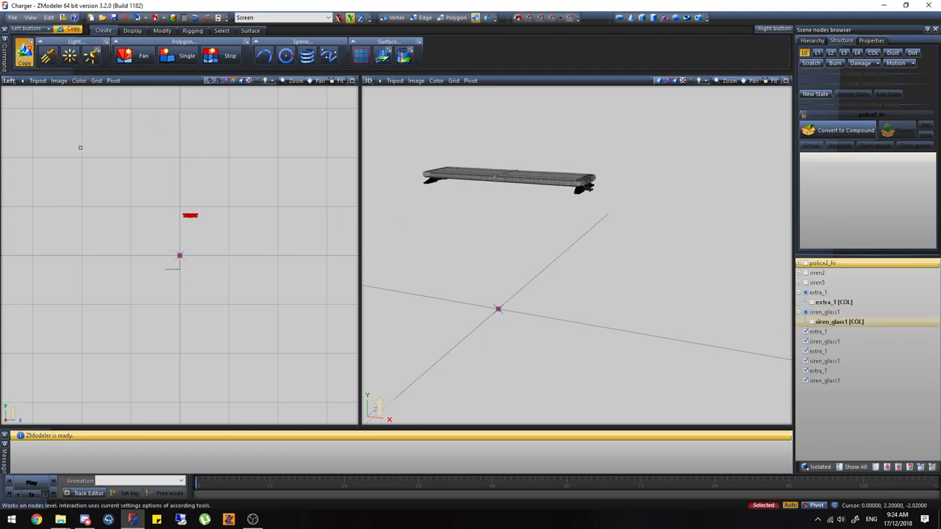
click(162, 30)
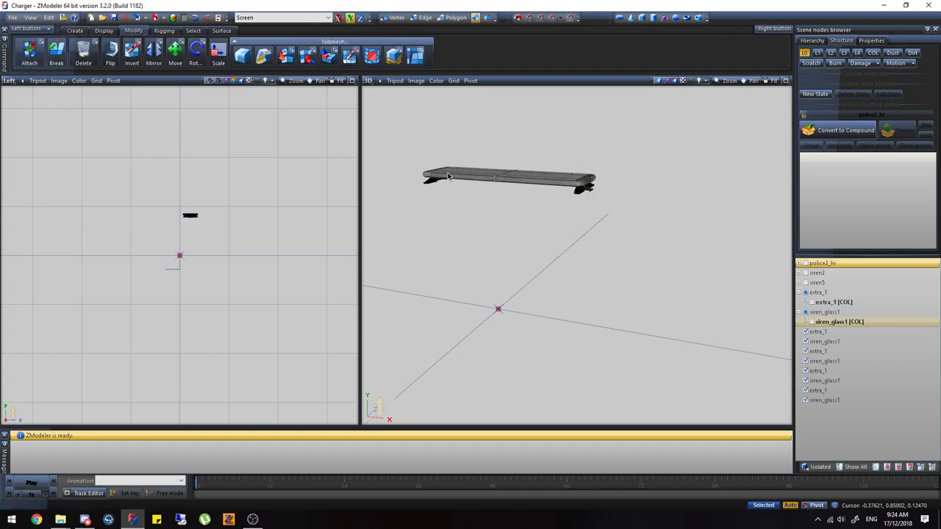
click(73, 33)
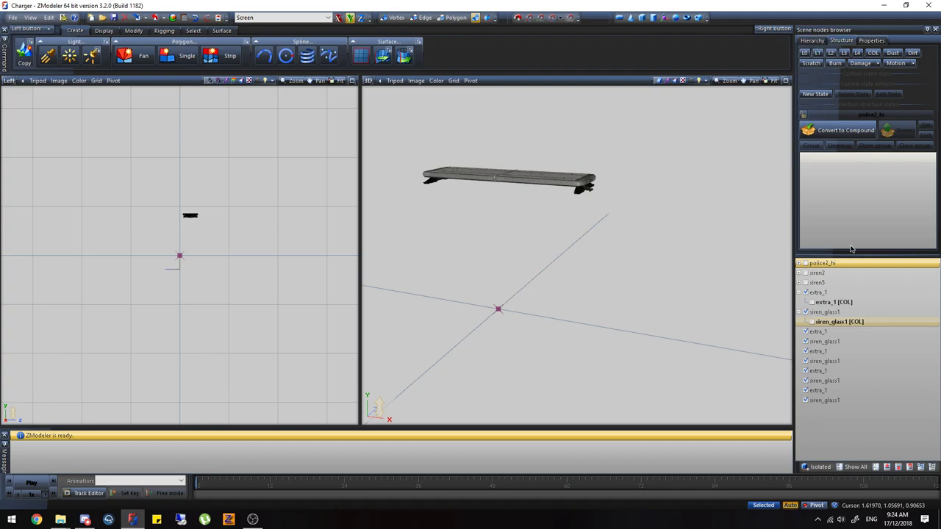
Step: Convert the original extra_1 and siren_glass1 parent nodes to dummies and make extra_1 a compound
click(858, 294)
ctrl+click(860, 314)
right_click(860, 313)
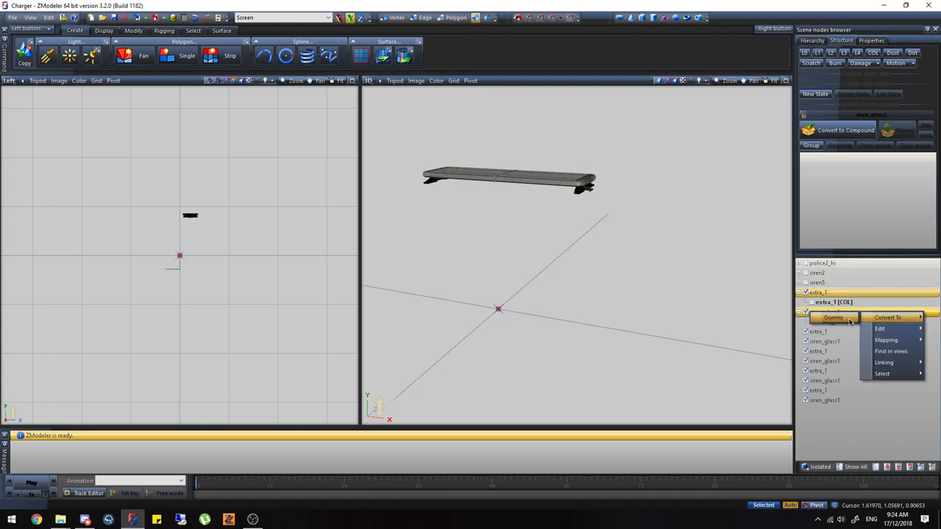
click(849, 319)
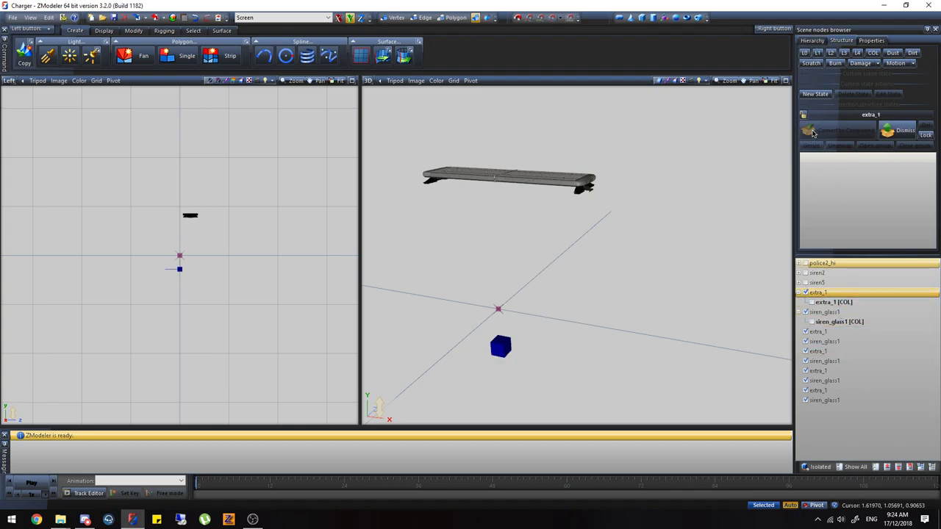
Step: Assign the four extra_1 copies to the L0, L1, L2 and L3 states of the extra_1 compound
drag(850, 332, 851, 238)
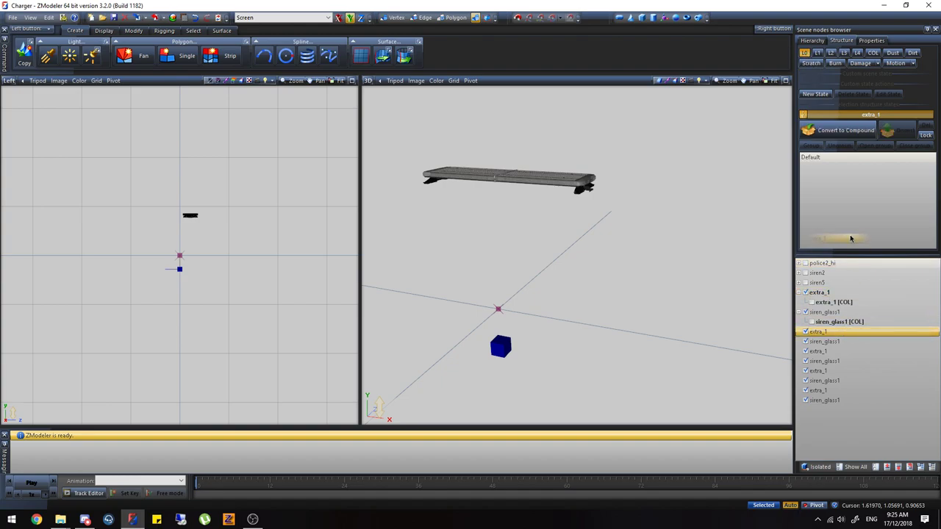
drag(836, 338, 836, 338)
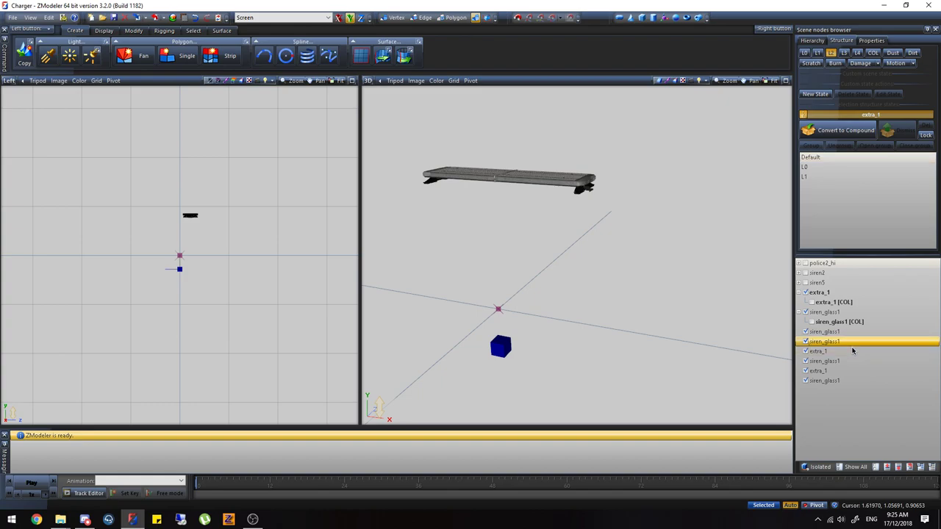
click(826, 351)
click(843, 363)
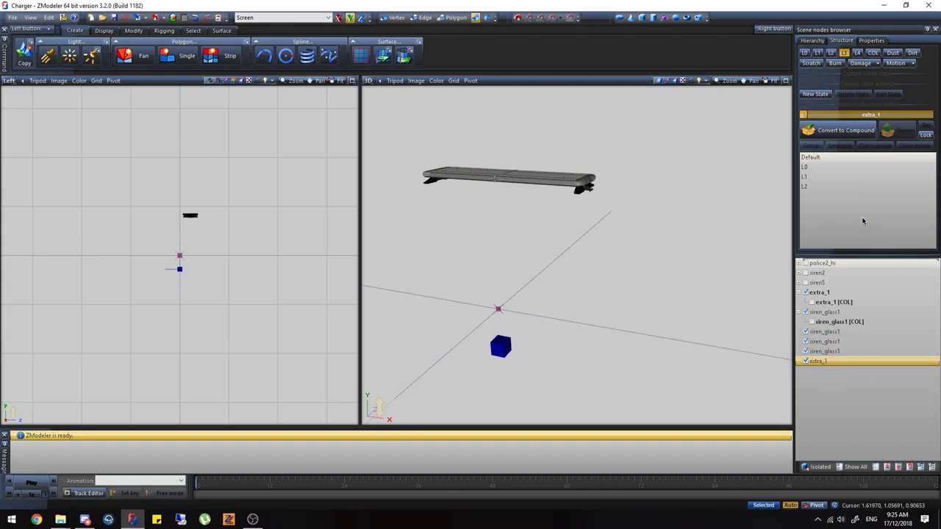
click(806, 117)
click(843, 53)
Step: Make siren_glass1 a compound and assign its four copies to the L0, L1, L2 and L3 states
click(835, 312)
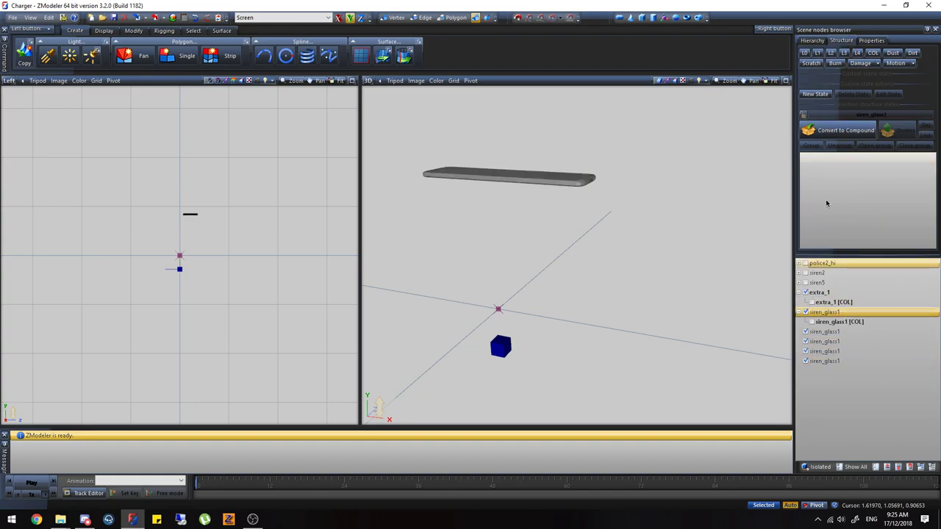
click(826, 131)
click(804, 118)
drag(825, 341, 864, 225)
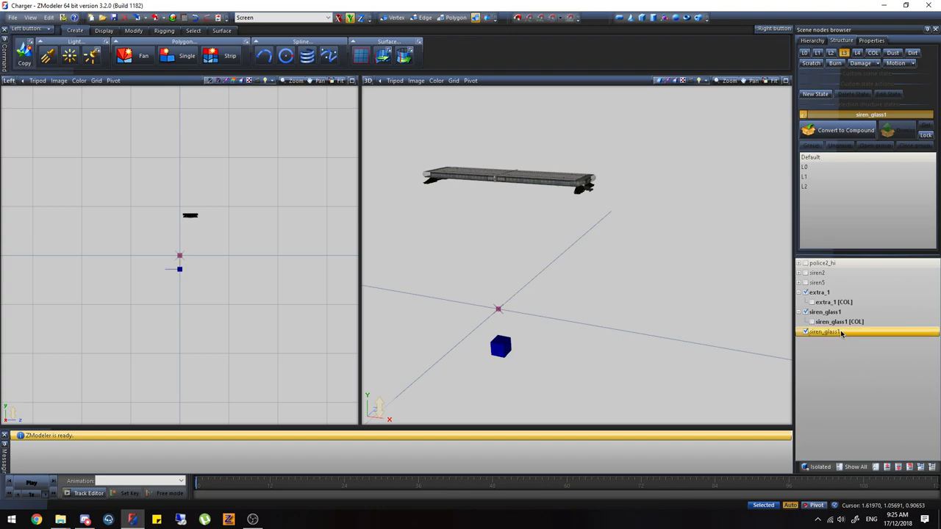
drag(842, 333, 835, 172)
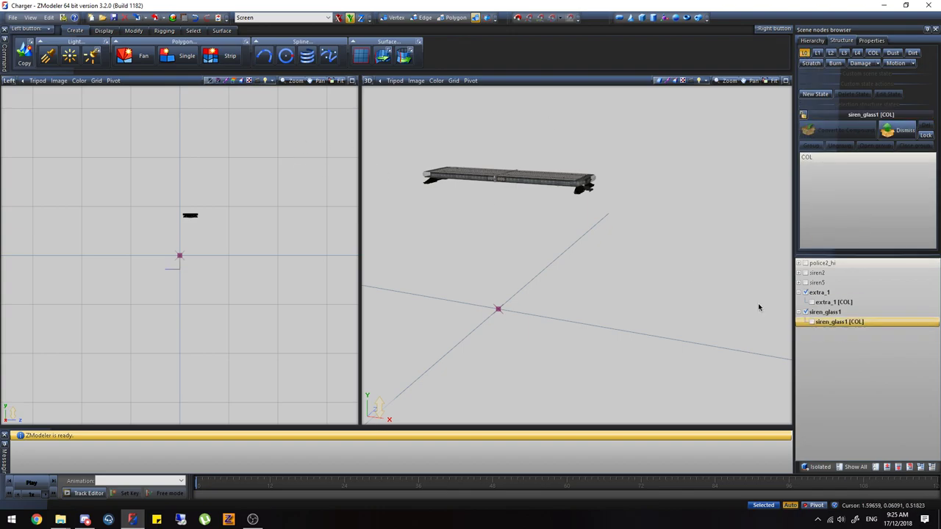
Step: Enable siren_glass1 [COL], hide the extra_1 and siren_glass1 compounds, and expand siren2 and siren5 with only their child meshes shown
click(812, 322)
click(798, 292)
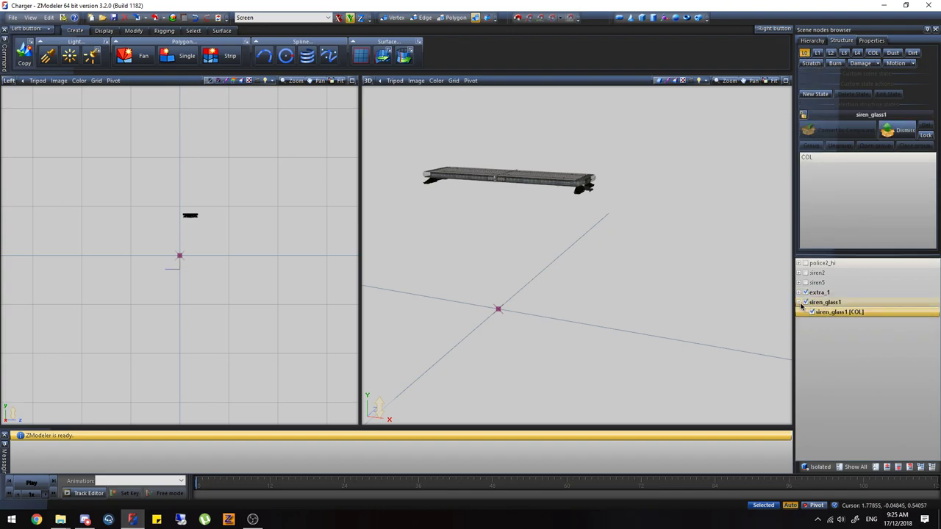
click(799, 302)
click(805, 292)
click(806, 302)
click(798, 282)
click(799, 273)
click(812, 302)
click(812, 282)
Step: Move the siren2 and siren5 meshes out to the scene root and delete their old parent nodes
click(838, 302)
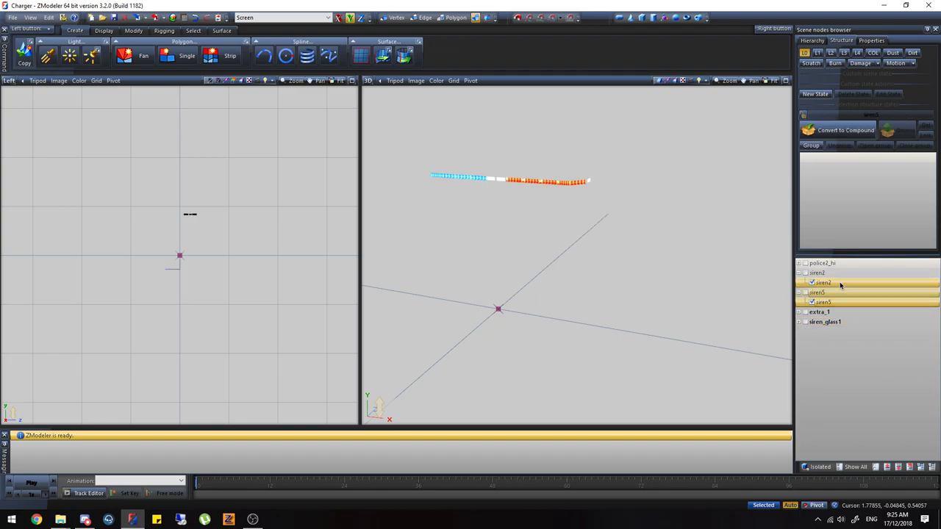
drag(840, 282, 852, 364)
right_click(846, 282)
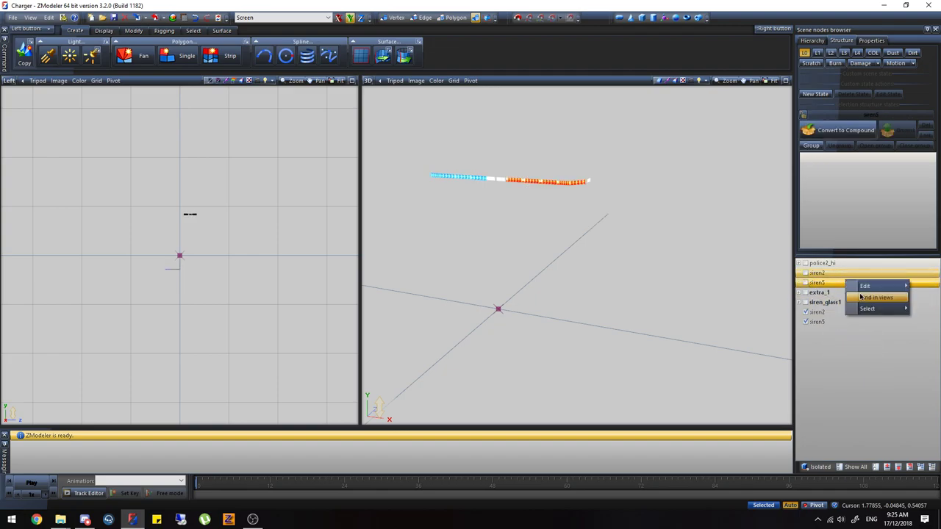
click(862, 297)
Step: Create a dummy helper at the scene origin
click(664, 20)
scroll(174, 264, up, 2)
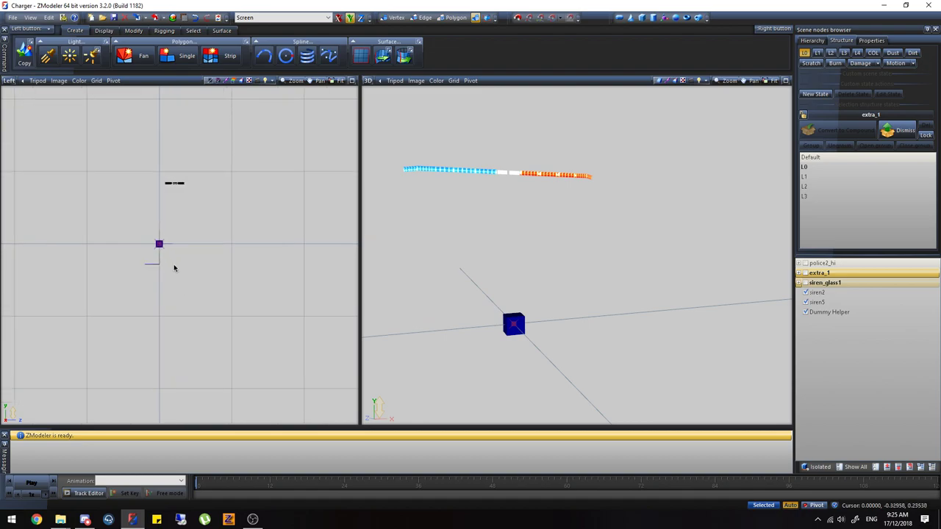
drag(145, 197, 254, 269)
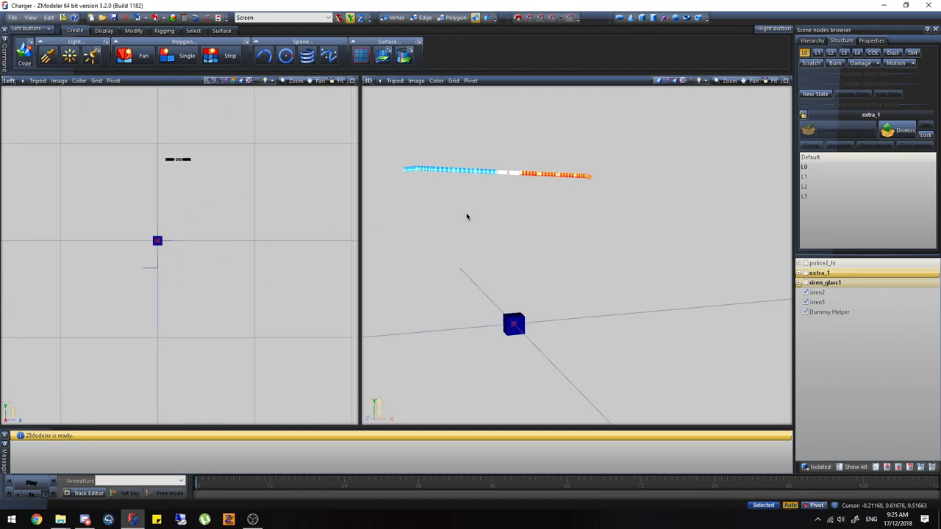
middle_drag(466, 216, 581, 199)
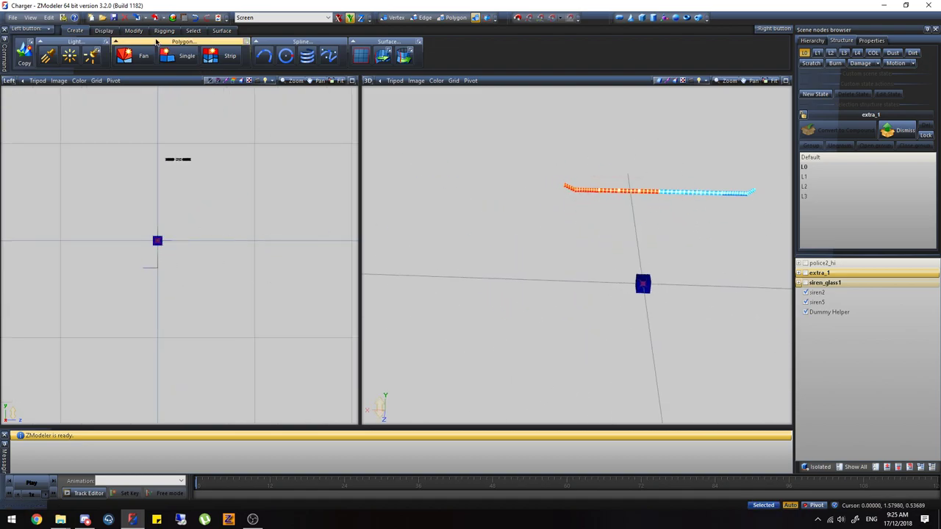
Step: Move the dummy helper in the Left view up to the center of the light bar's LED meshes
click(133, 31)
click(175, 53)
drag(240, 297, 96, 222)
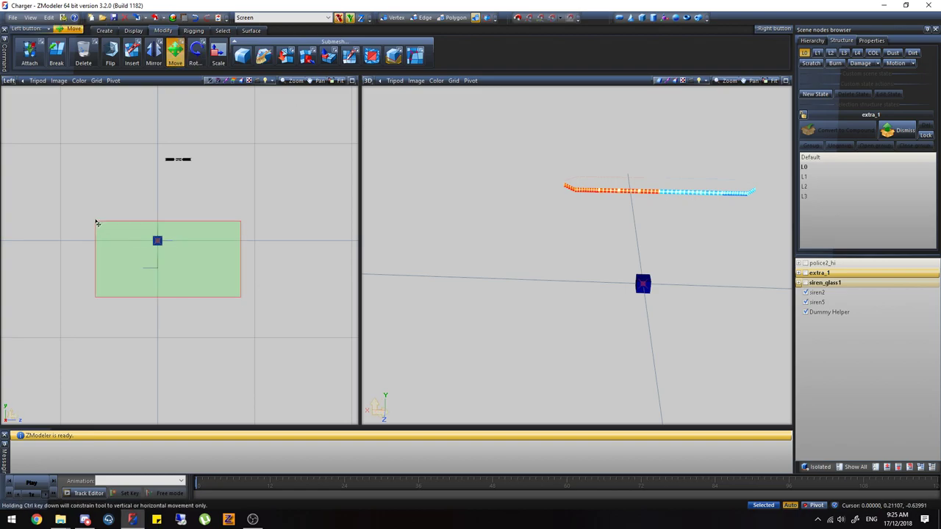
right_drag(96, 222, 96, 223)
scroll(182, 226, up, 3)
drag(150, 243, 178, 133)
right_click(262, 176)
click(175, 59)
Step: Hide the siren2 and siren5 meshes and select the dummy helper
middle_drag(503, 218, 630, 212)
click(805, 292)
click(805, 302)
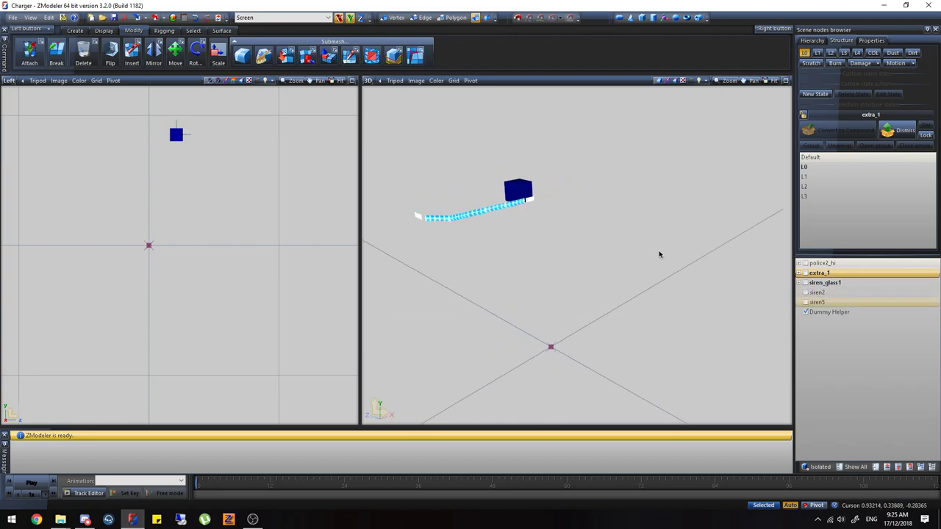
right_drag(147, 165, 218, 99)
Step: Set the dummy helper's X, Y and Z scale to 0.015
click(870, 40)
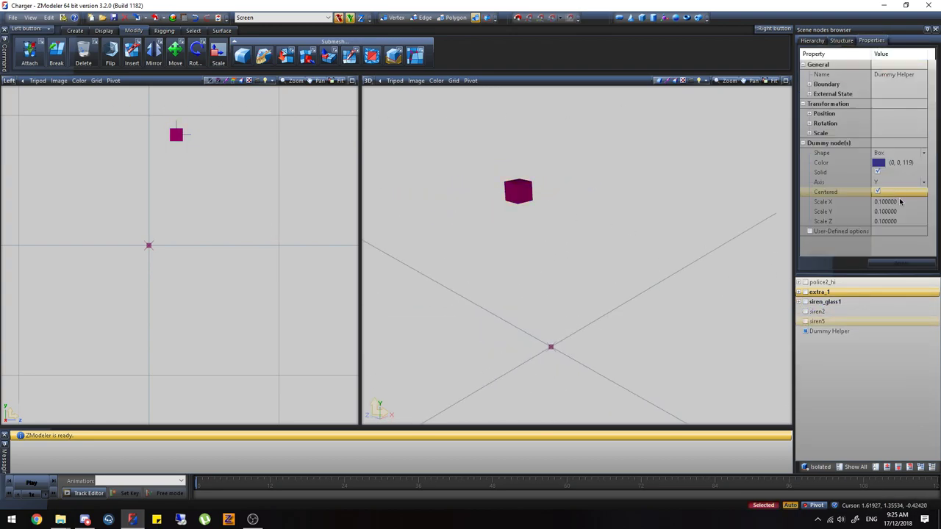
click(803, 144)
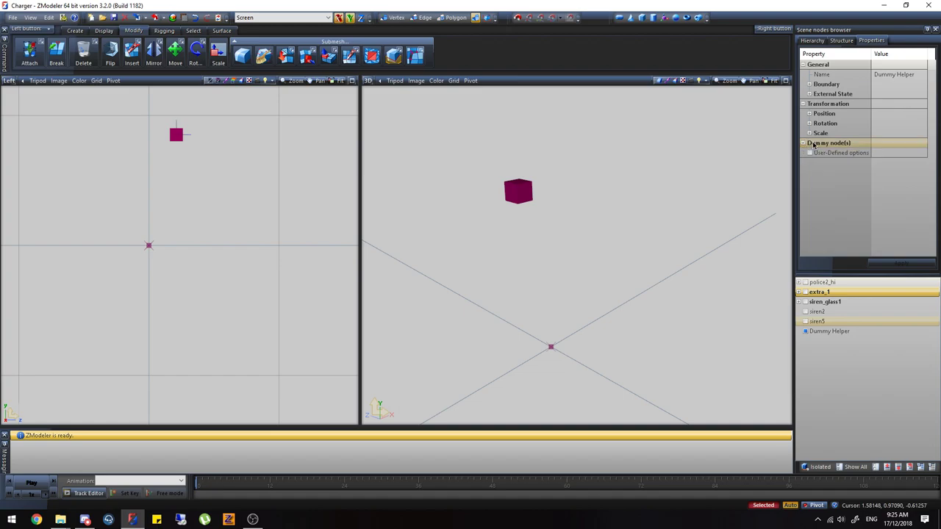
click(808, 143)
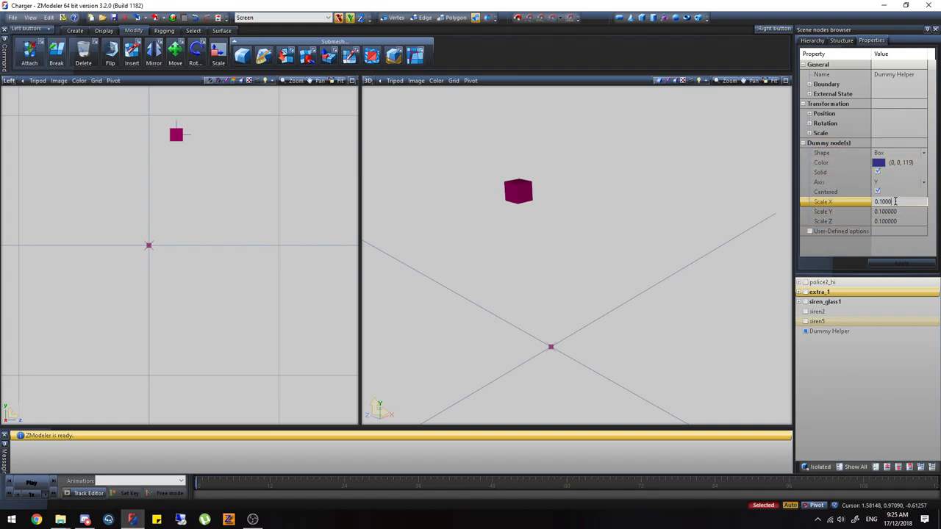
text(0.0150)
click(907, 213)
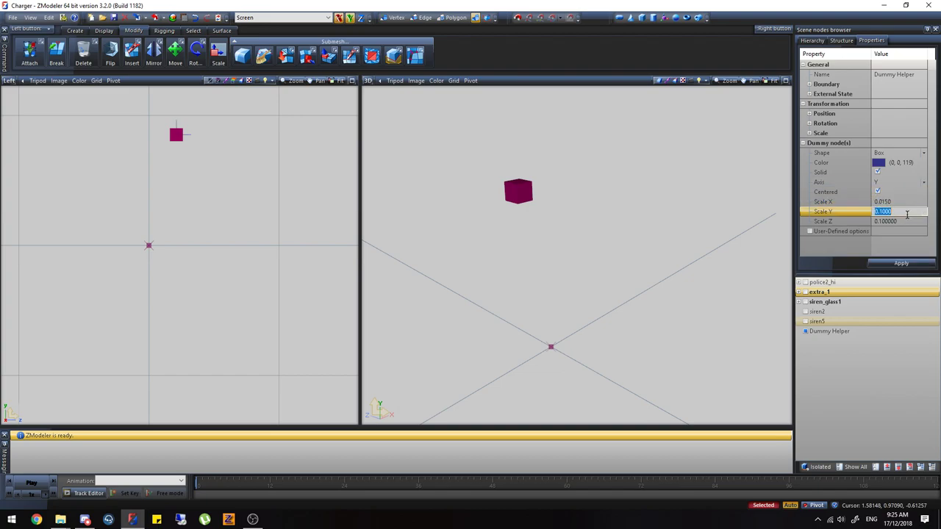
text(0.0152)
click(904, 221)
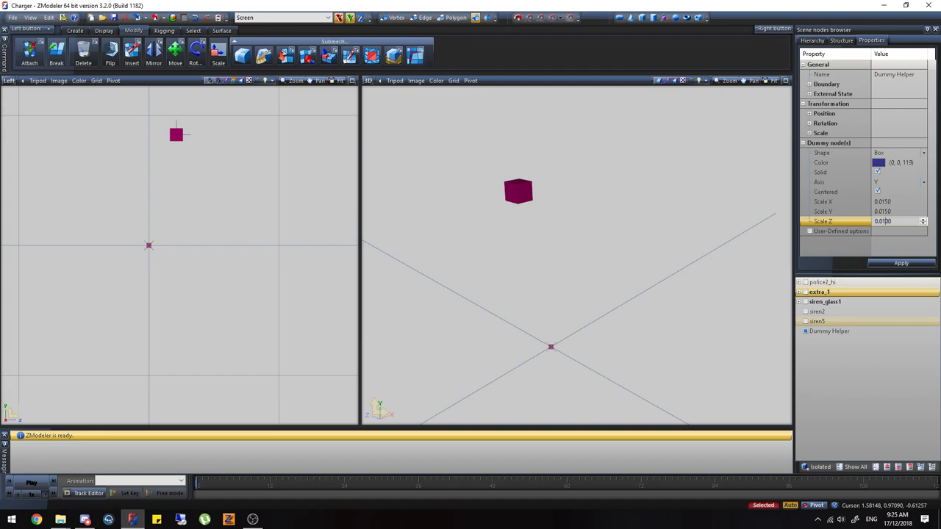
click(903, 269)
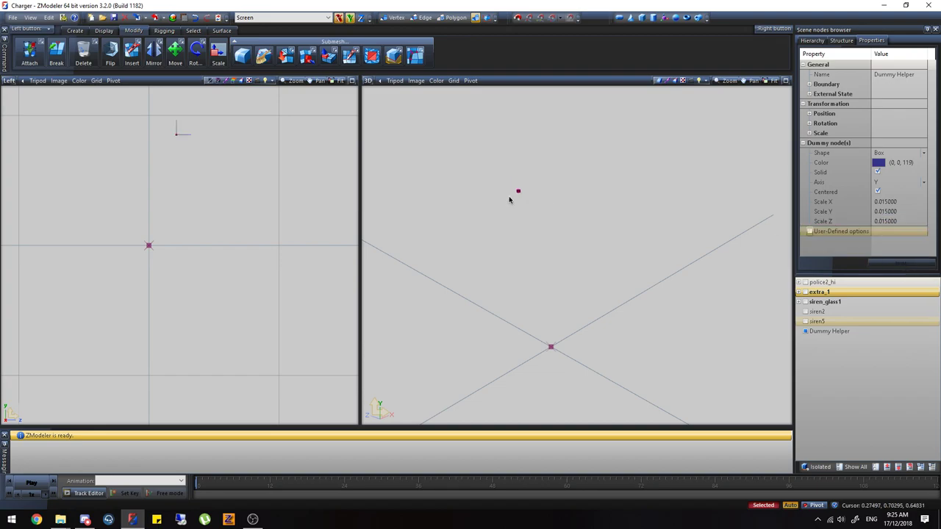
Step: Show the siren2 and siren5 meshes again and lower the dummy helper in the Left view to the LEDs' vertical center
click(805, 322)
click(805, 312)
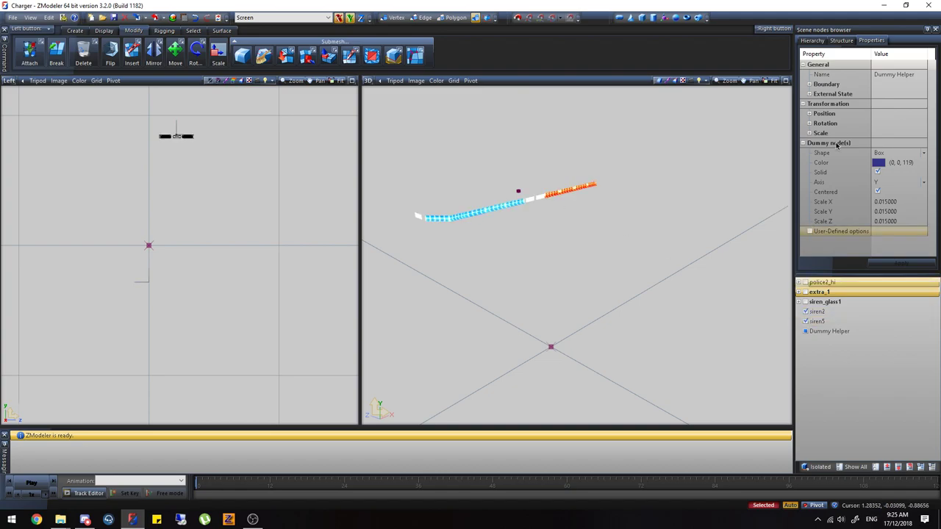
click(842, 41)
scroll(217, 96, up, 2)
click(175, 51)
scroll(162, 150, up, 5)
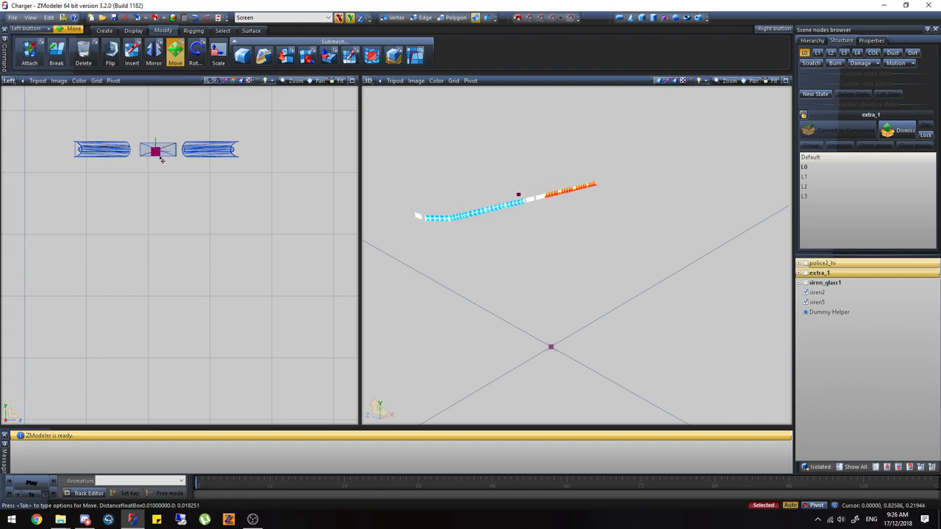
Step: Move the dummy helper in the Top view sideways to the blue LED end of the light bar, at about X -0.43
click(9, 80)
click(35, 132)
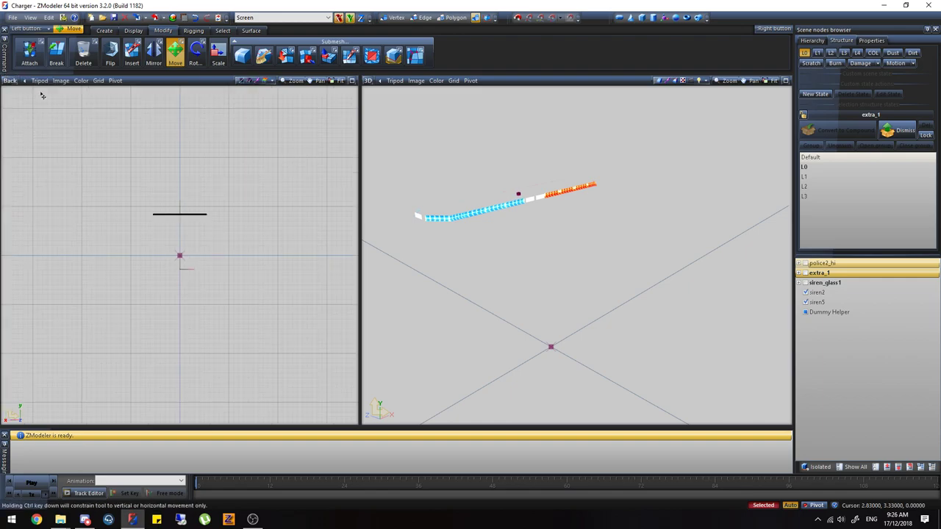
click(11, 81)
click(29, 108)
scroll(147, 309, up, 3)
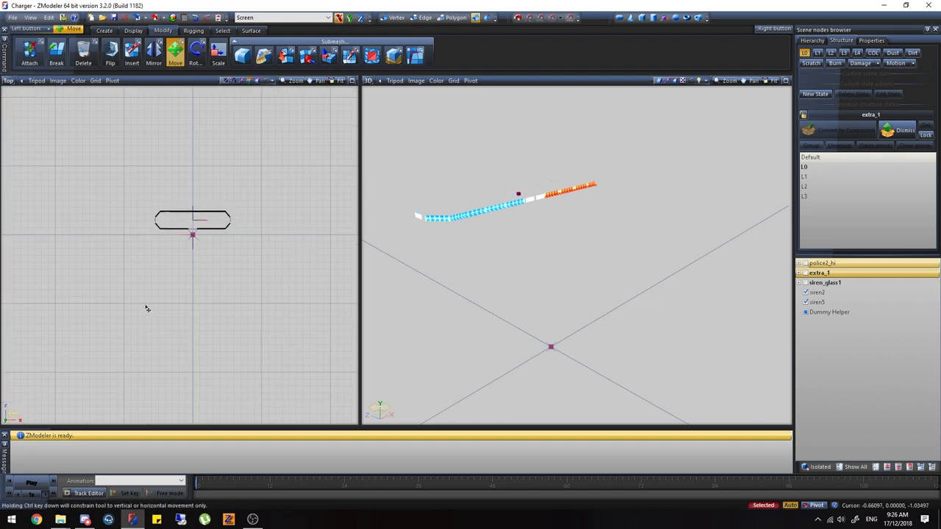
scroll(184, 210, up, 2)
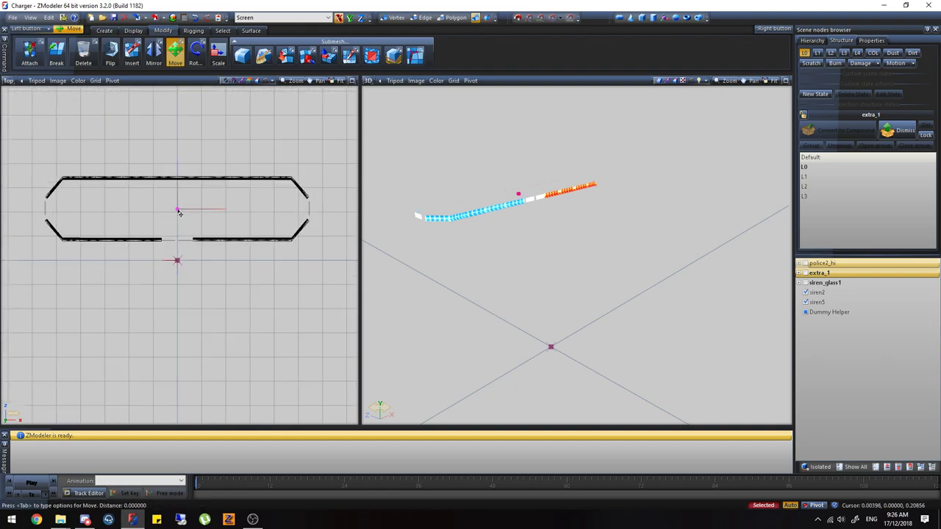
drag(179, 212, 75, 223)
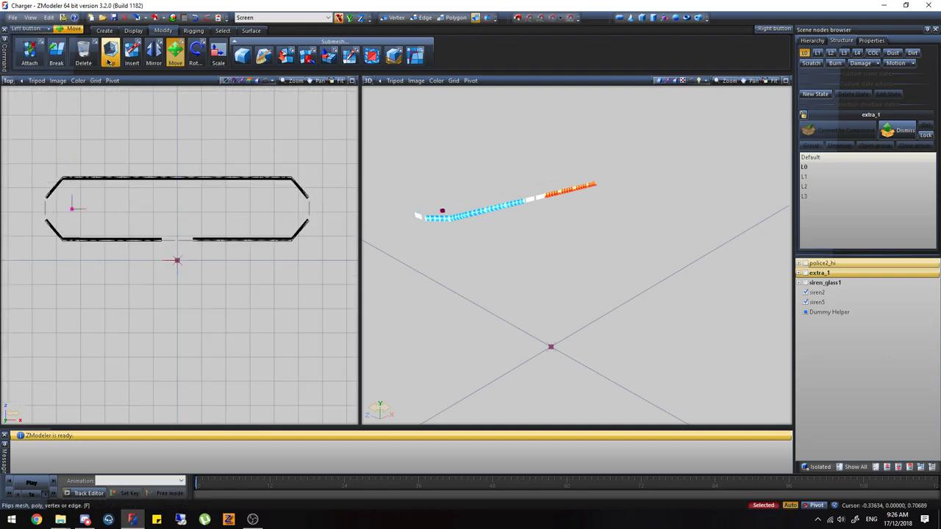
Step: Create a copy of the dummy helper in the same place
click(104, 30)
click(24, 53)
right_click(86, 136)
click(247, 5)
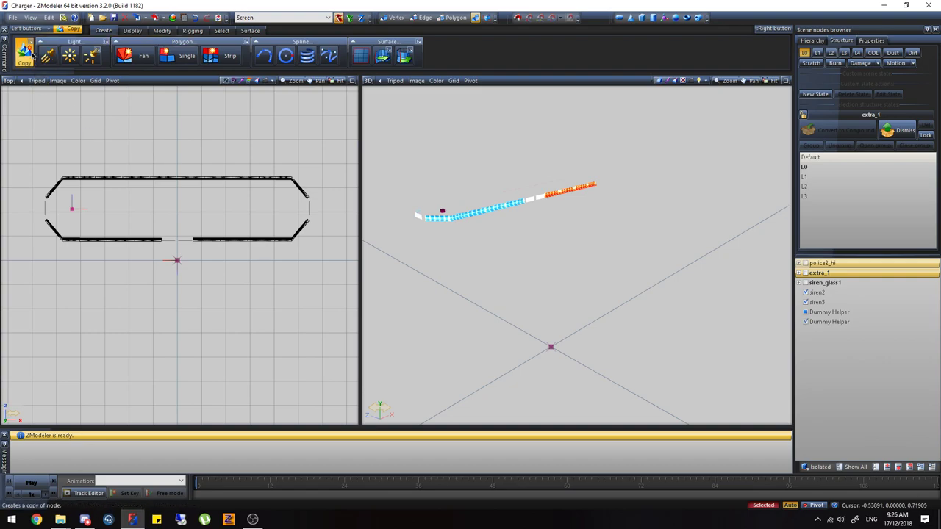
Step: Hide one of the two dummy helpers and move the other straight across to the orange LED end of the light bar
click(163, 30)
click(175, 51)
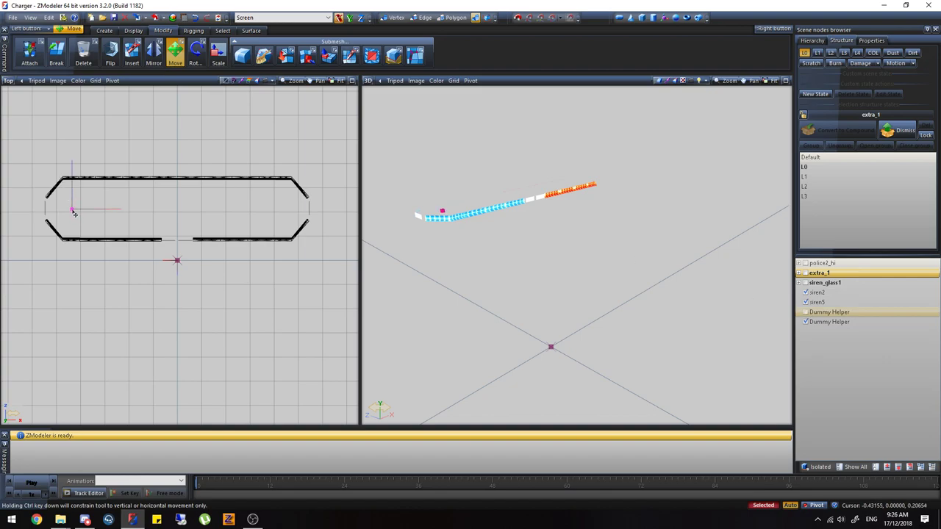
drag(73, 213, 276, 233)
click(167, 56)
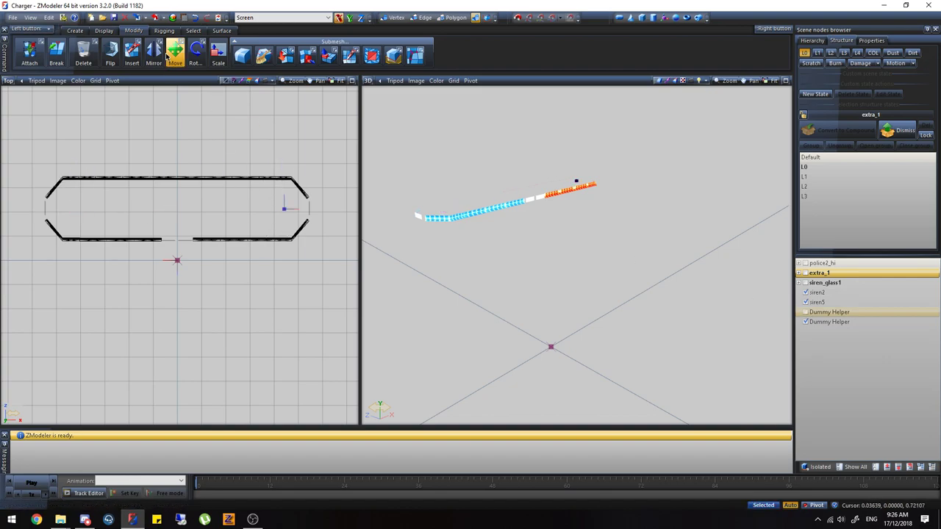
Step: Show both dummy helpers, then parent siren2 to the one at the orange end and siren5 to the one at the blue end
middle_drag(656, 260, 604, 272)
click(804, 312)
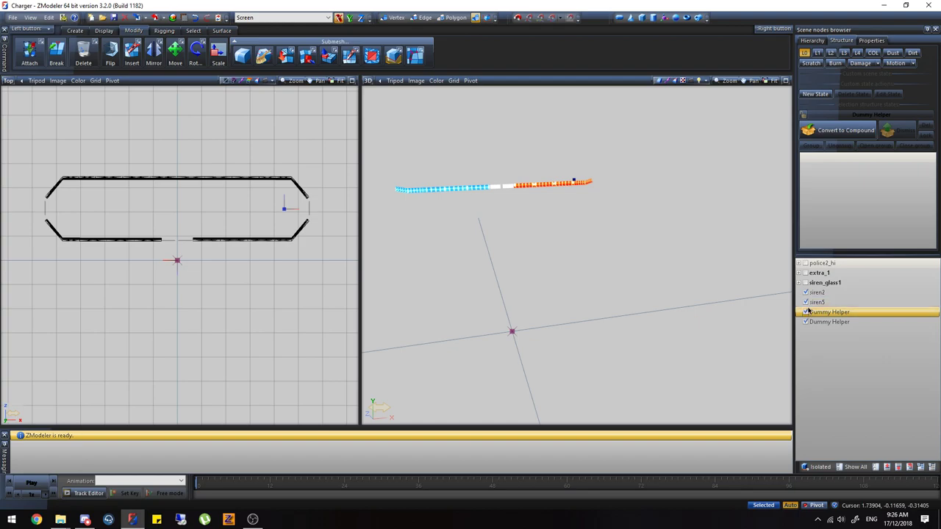
click(806, 292)
click(806, 293)
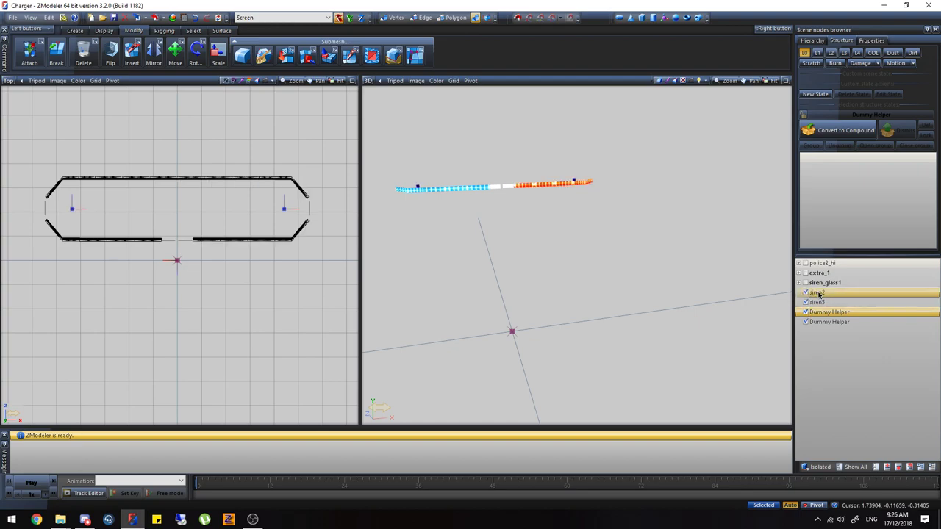
drag(816, 293, 822, 322)
click(805, 314)
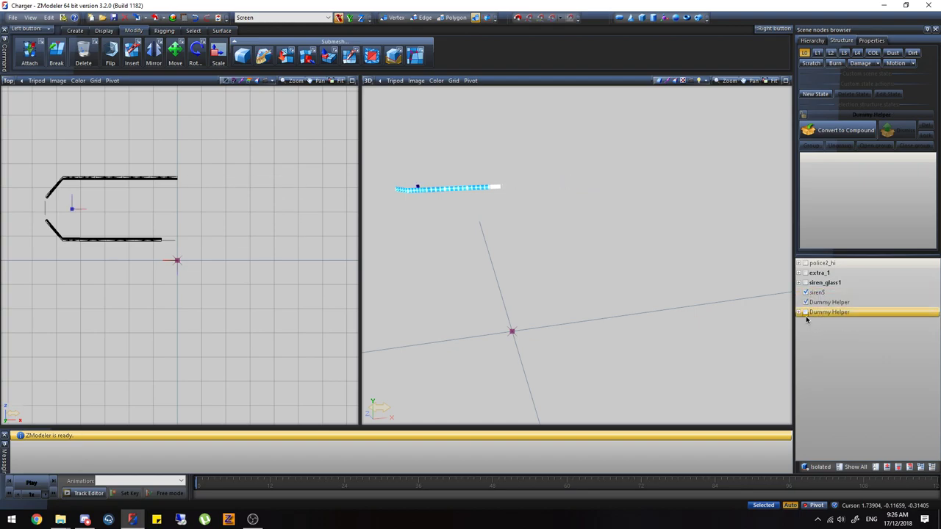
click(805, 314)
drag(813, 292, 822, 305)
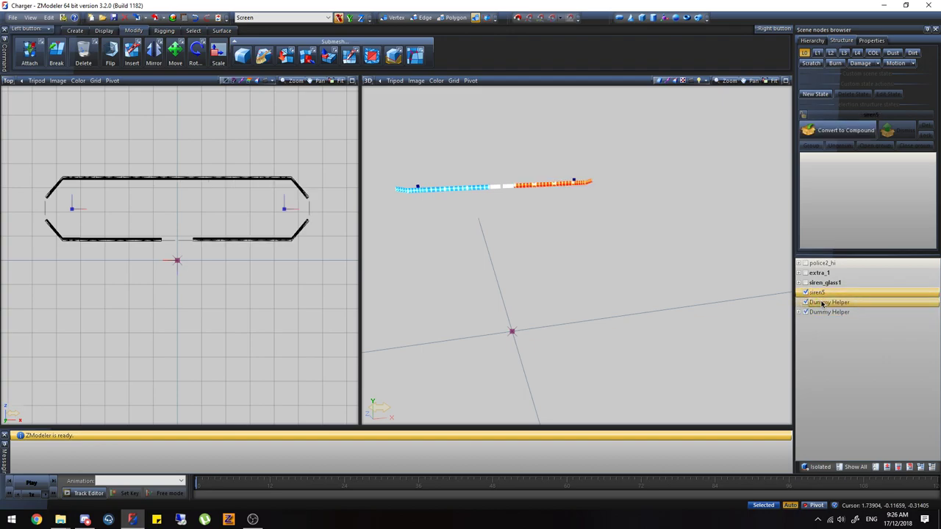
Step: Expand both dummy helpers and rename the one holding the siren2 mesh as siren2
click(798, 303)
click(798, 293)
double_click(837, 322)
key(ctrl+c)
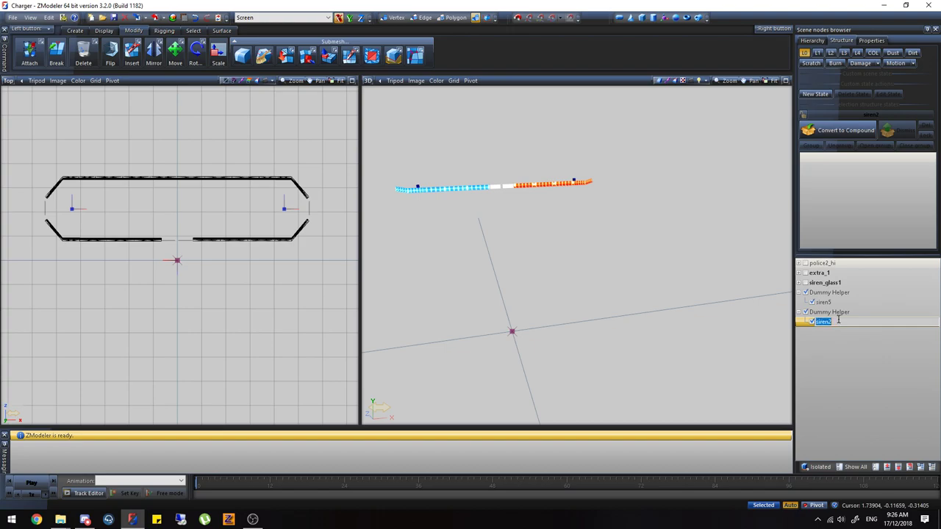
click(863, 314)
double_click(863, 314)
key(ctrl+v)
Step: Rename the dummy helper holding the siren5 mesh as siren5
double_click(827, 302)
key(ctrl+c)
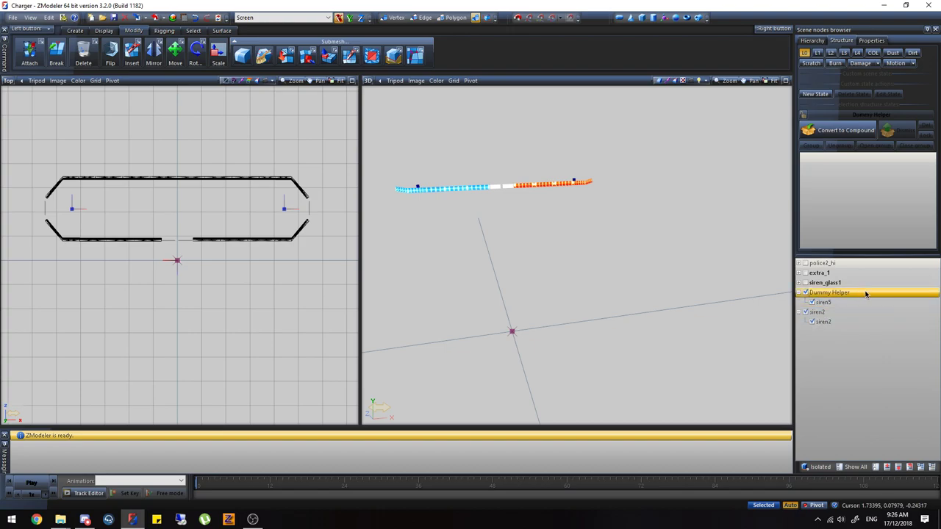
double_click(865, 293)
key(ctrl+v)
key(Return)
middle_drag(534, 238, 534, 196)
scroll(512, 206, down, 2)
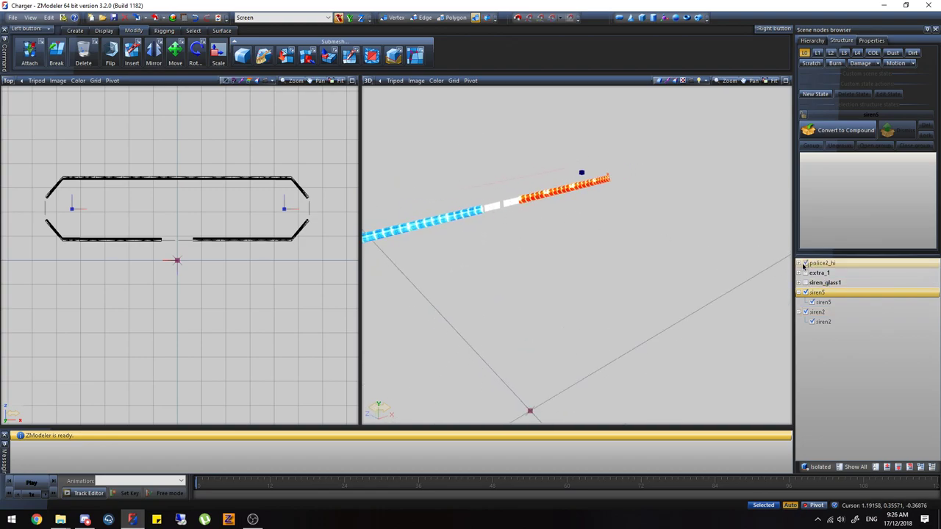
click(804, 264)
click(804, 263)
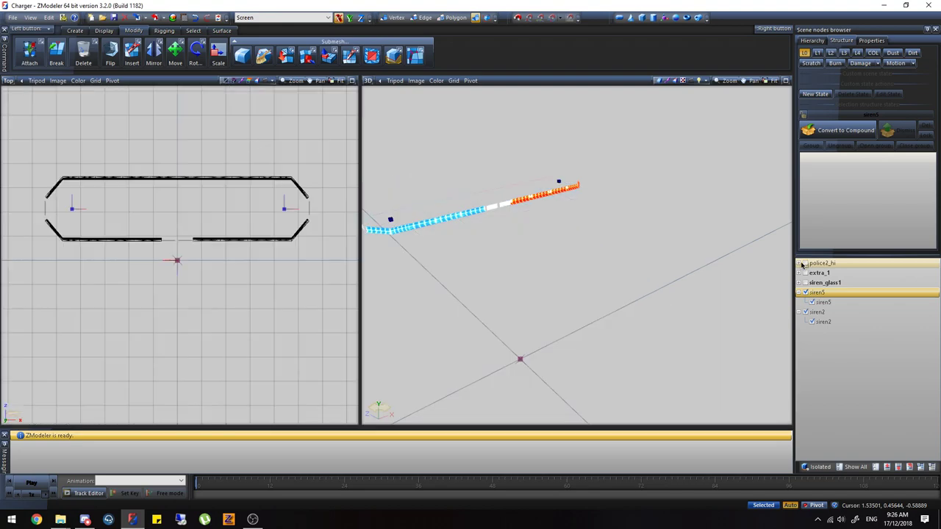
Step: Try to reset the local axes of only the siren2 and siren5 meshes to match their parent dummies
scroll(236, 219, down, 1)
drag(171, 189, 112, 173)
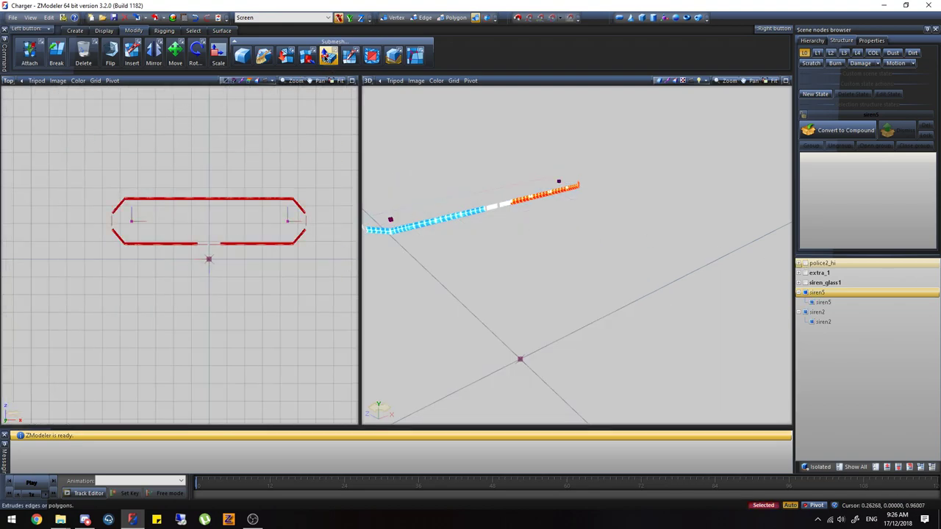
drag(125, 212, 315, 238)
drag(189, 218, 280, 231)
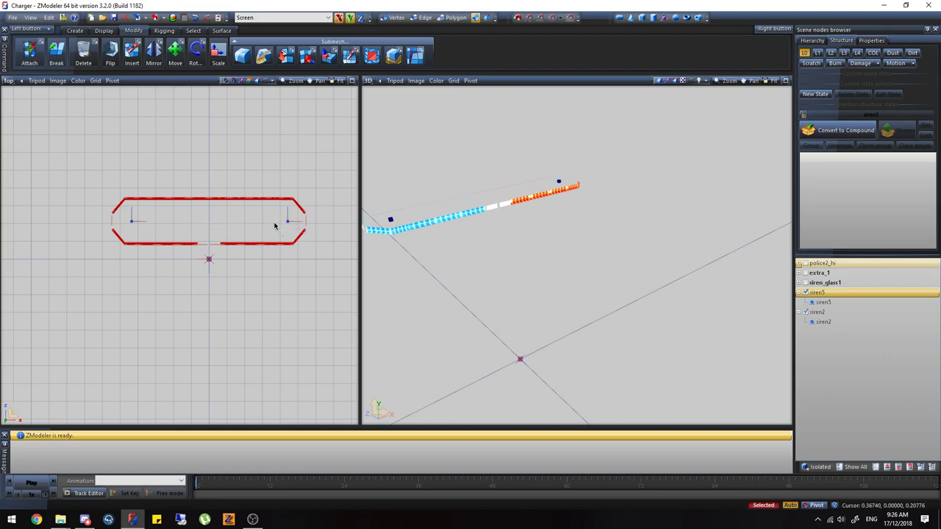
drag(349, 275, 122, 139)
drag(126, 212, 304, 238)
drag(62, 143, 358, 338)
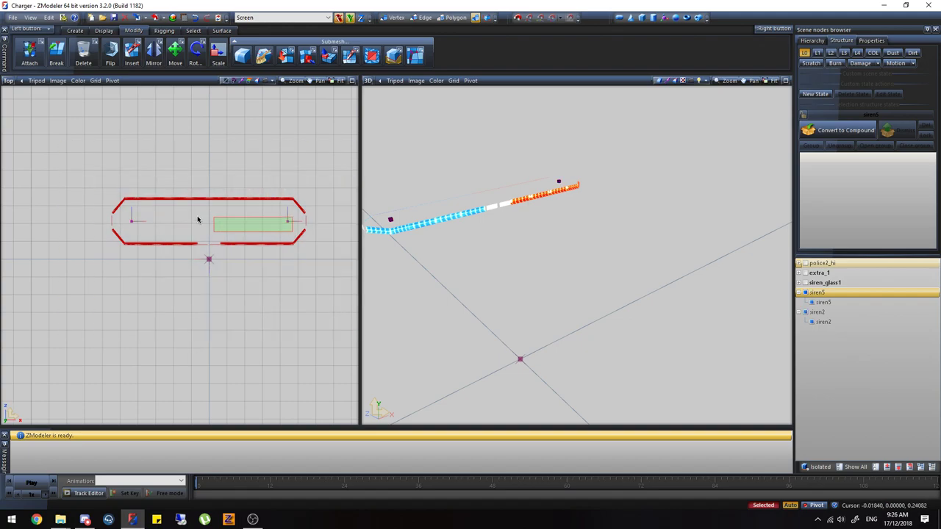
click(114, 31)
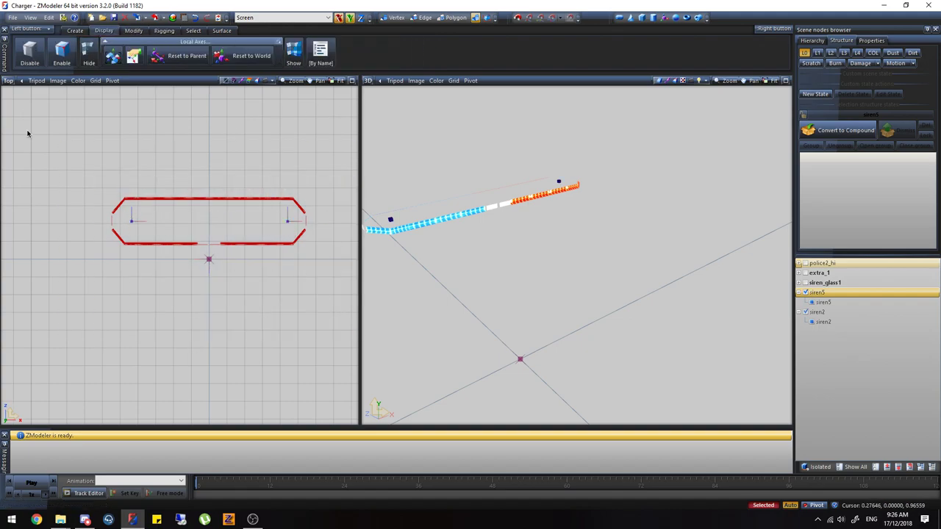
click(178, 56)
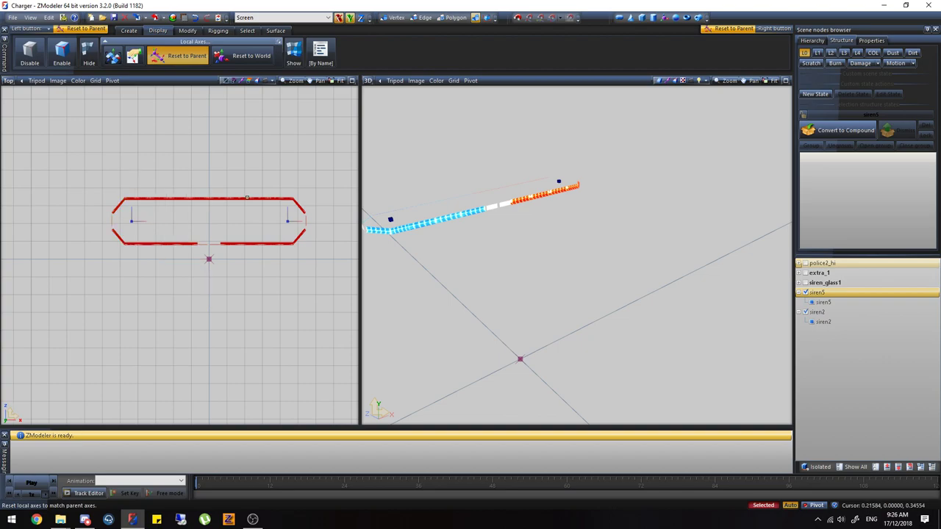
right_click(201, 193)
click(287, 3)
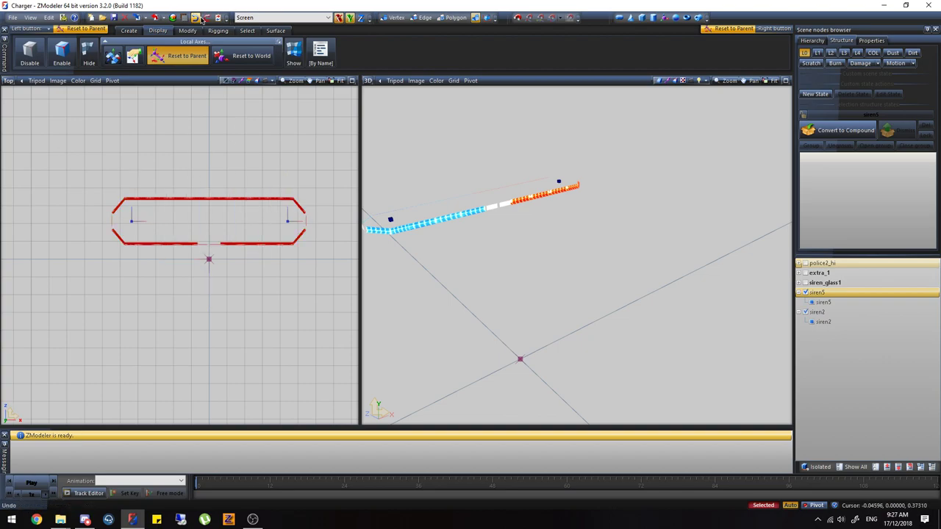
Step: Undo the last local axes operation and leave the Reset to Parent command
click(201, 19)
scroll(226, 255, up, 2)
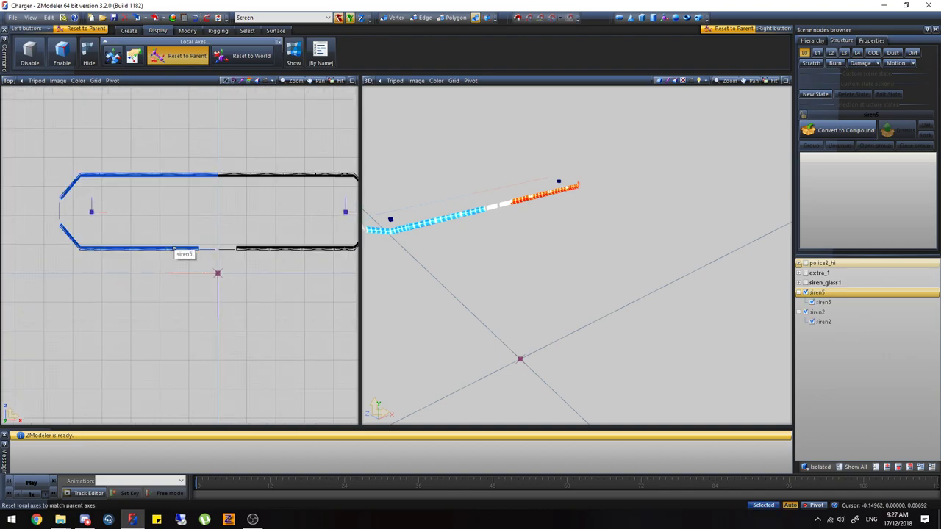
scroll(184, 169, down, 2)
click(186, 57)
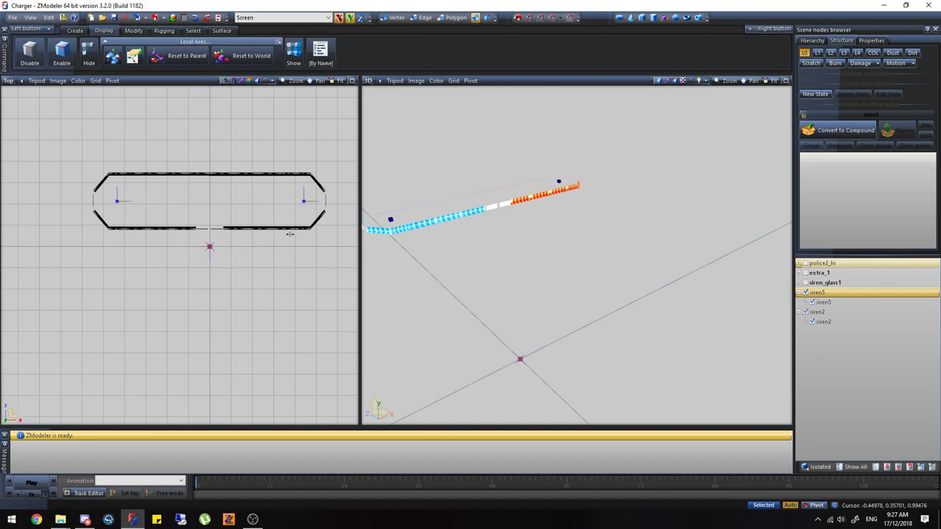
Step: Scale the siren2 and siren5 meshes to 0.1 on the X, Y and Z axes
drag(379, 248, 3, 122)
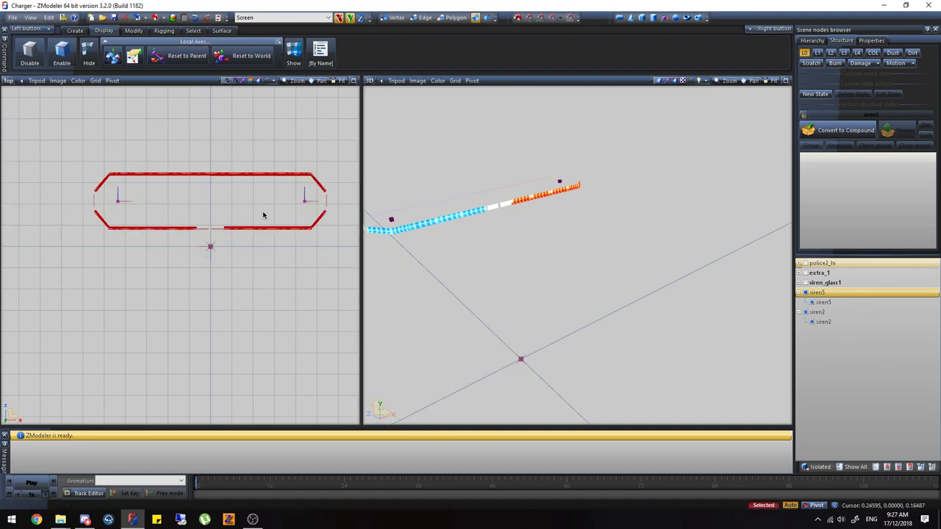
scroll(307, 206, up, 4)
scroll(283, 209, down, 2)
scroll(281, 211, down, 1)
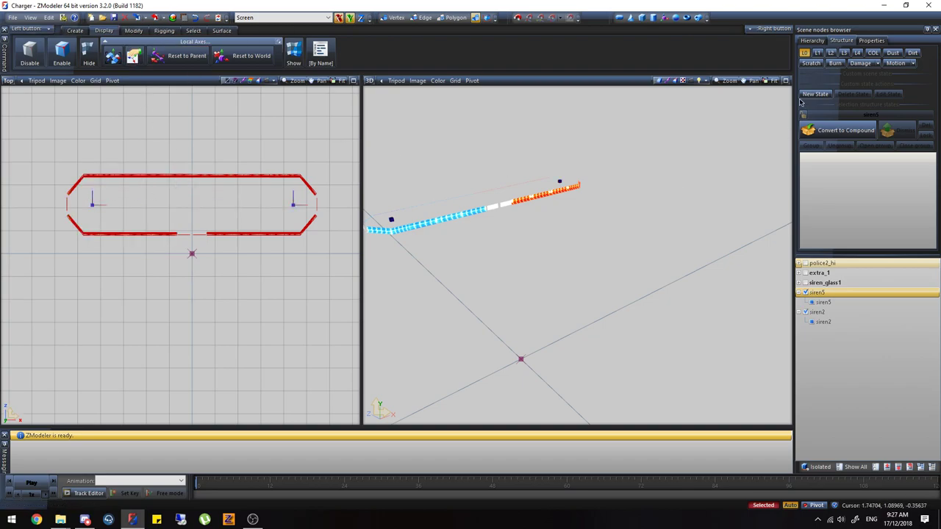
click(870, 41)
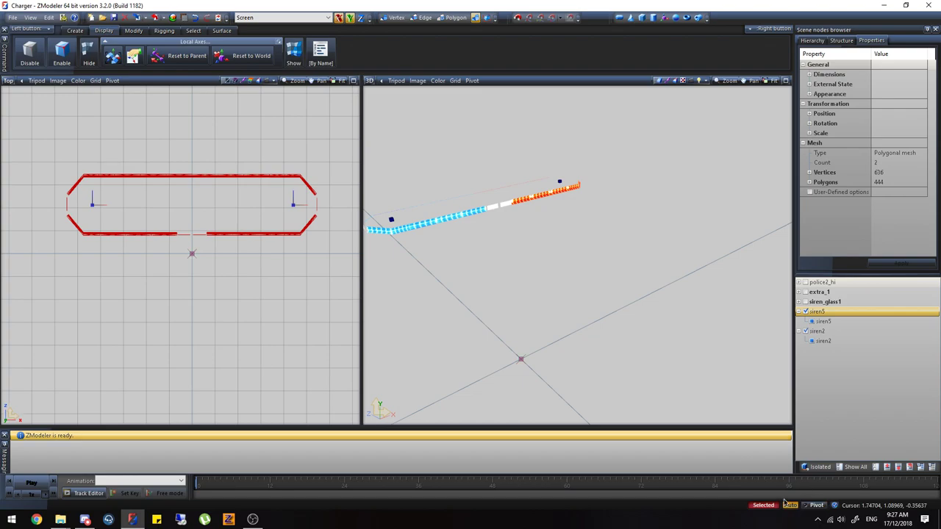
click(809, 133)
click(896, 143)
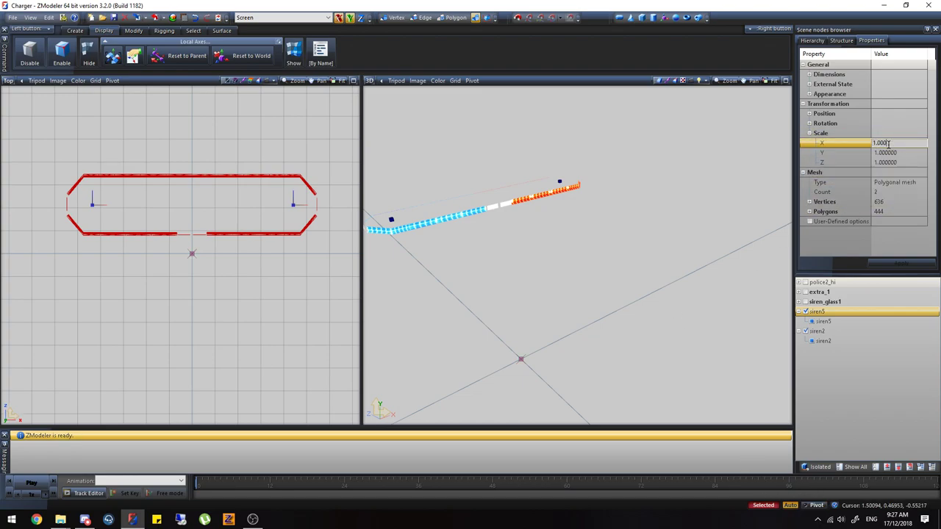
text(0.1)
click(897, 152)
text(0.1)
click(902, 162)
text(0.1)
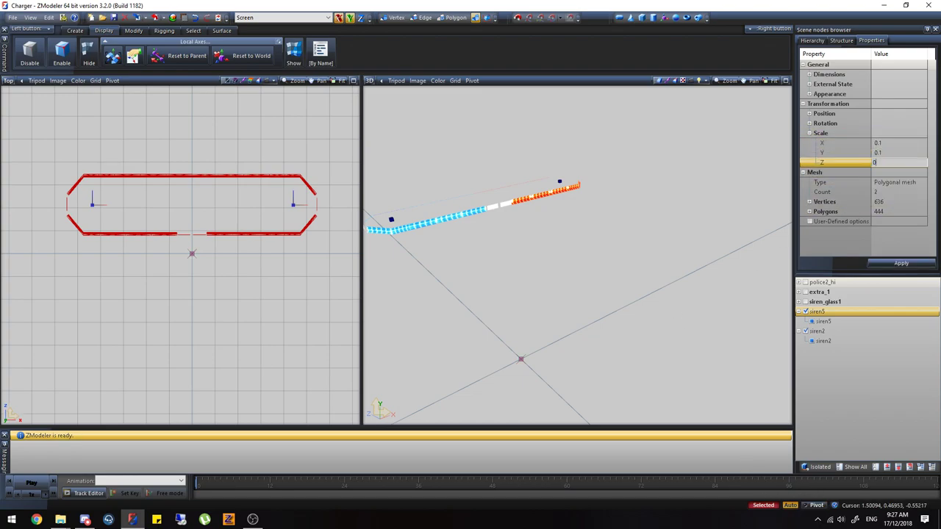
click(908, 238)
middle_drag(548, 193, 535, 174)
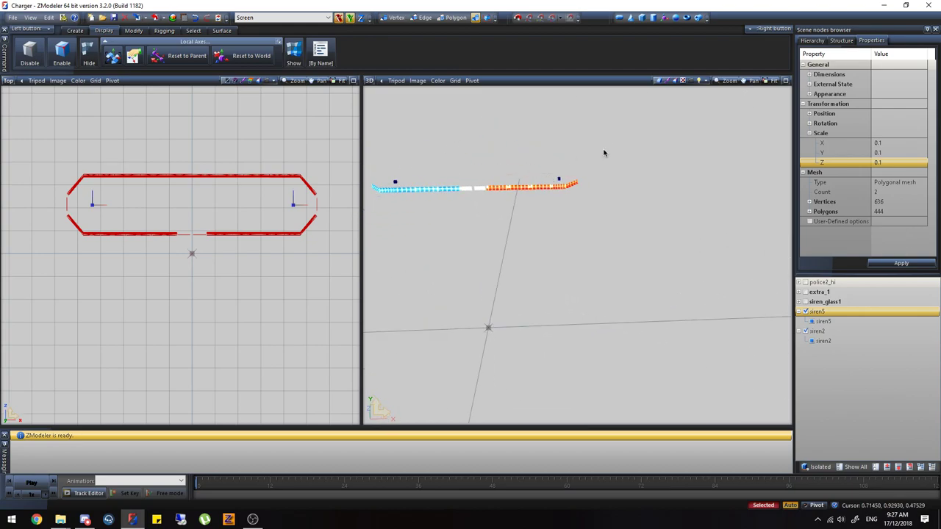
middle_drag(603, 153, 551, 180)
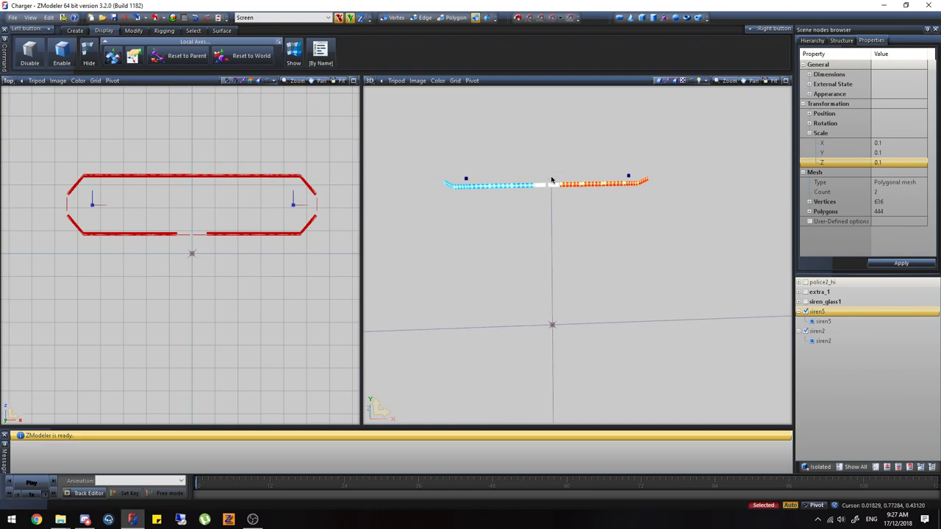
click(884, 266)
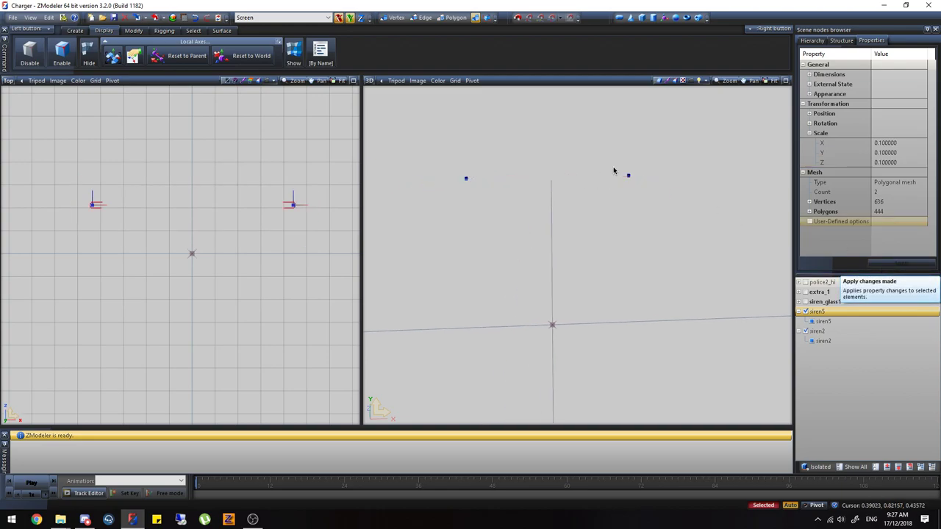
Step: Make three copies each of the scaled siren5 and siren2 meshes within their parent dummies
middle_drag(627, 175, 625, 206)
click(807, 293)
click(807, 293)
middle_drag(595, 242, 626, 271)
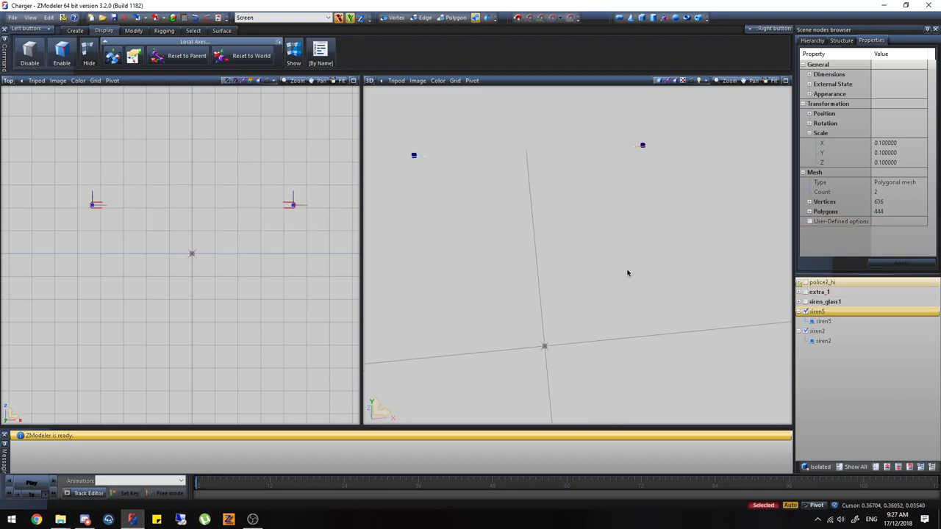
click(841, 40)
click(75, 30)
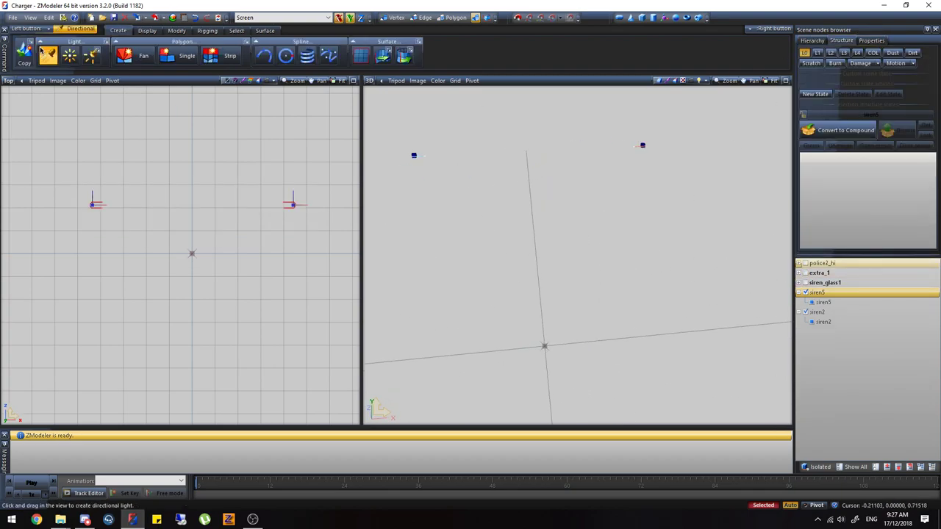
click(24, 53)
click(95, 105)
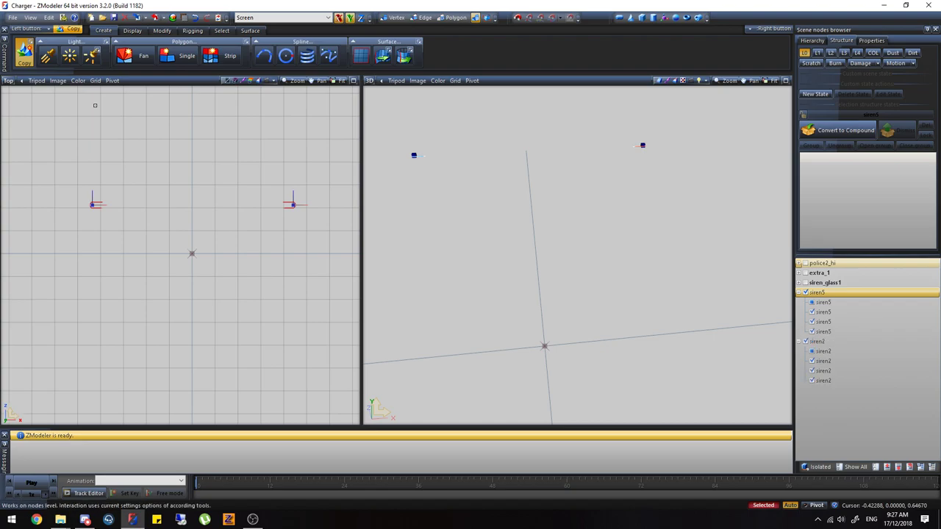
Step: Convert the siren5 dummy to a compound and assign its four child meshes to the states L0, L1, L2 and L3
click(133, 30)
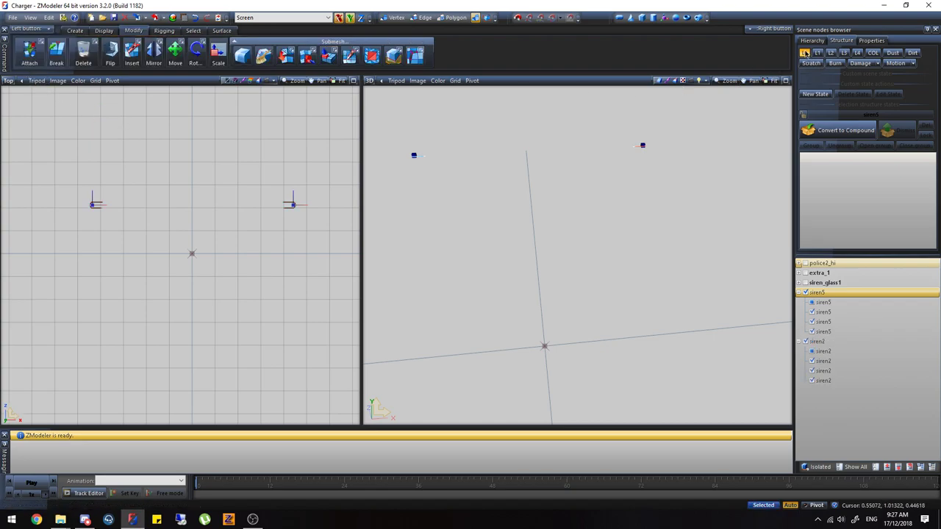
click(841, 284)
click(829, 293)
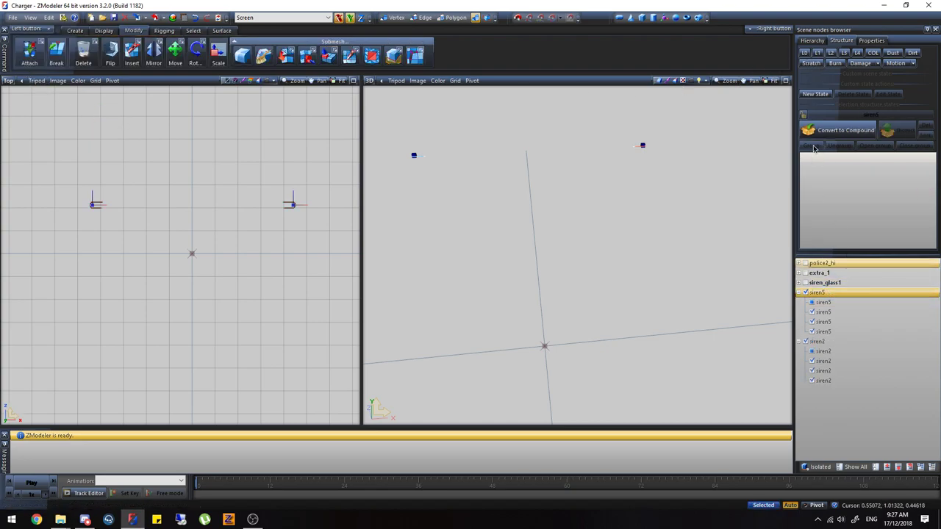
click(809, 131)
click(807, 54)
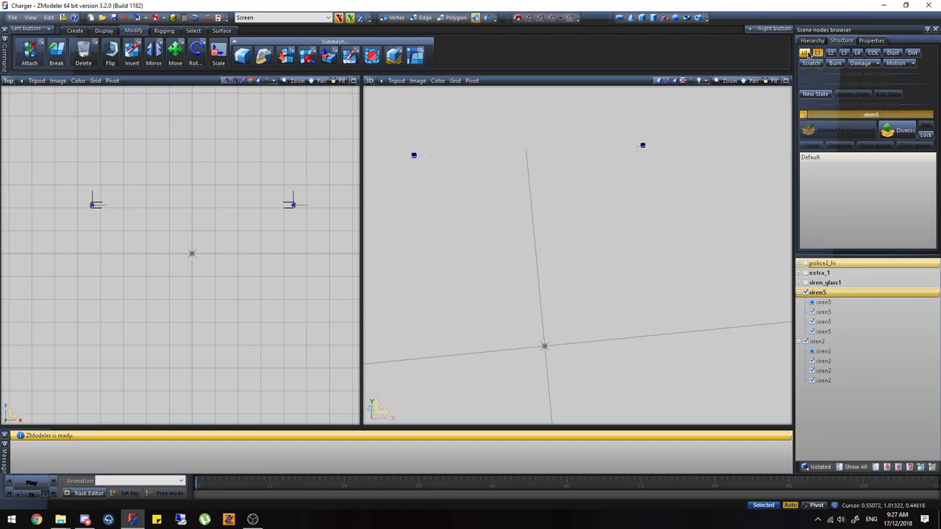
click(845, 311)
click(817, 54)
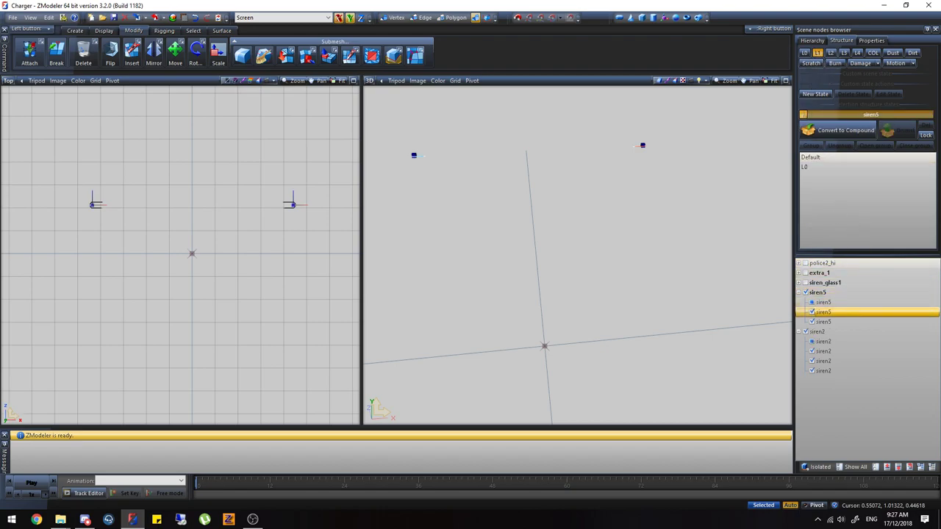
key(Delete)
click(838, 302)
key(Delete)
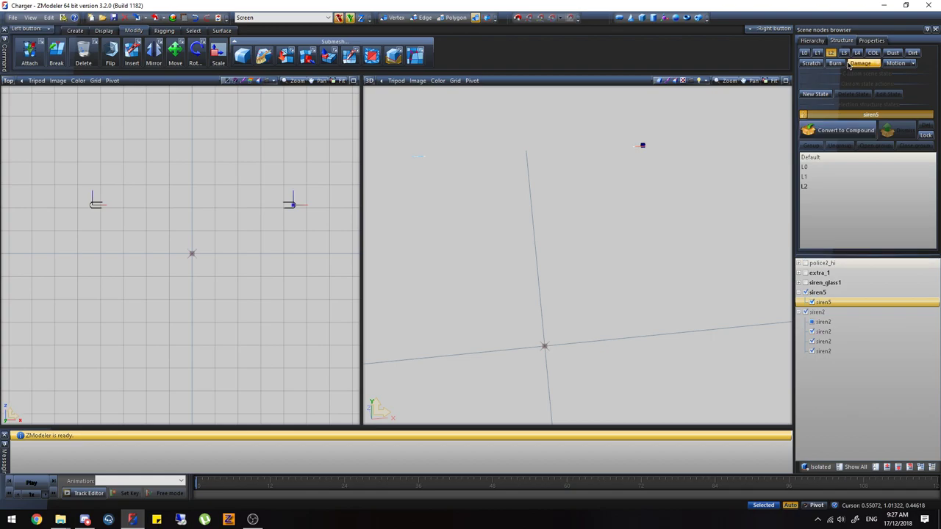
click(843, 53)
click(840, 301)
key(Delete)
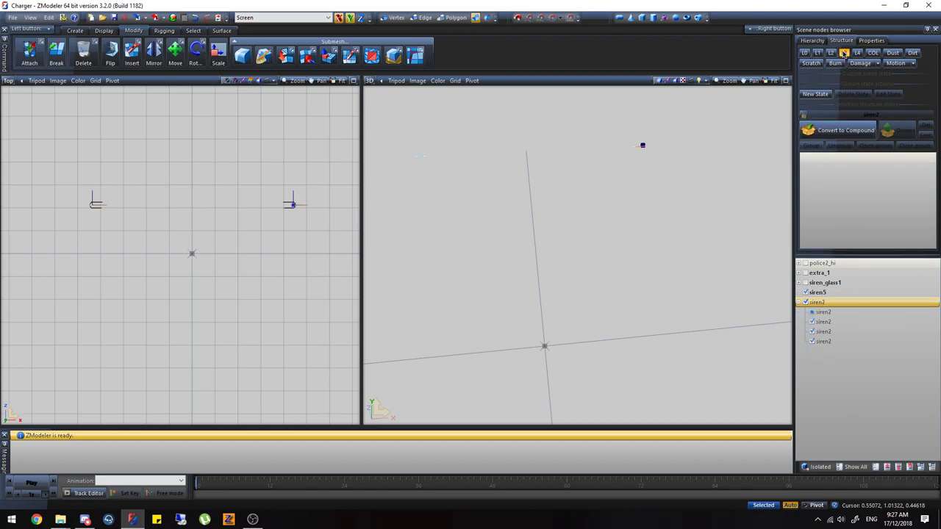
Step: Make the siren2 dummy a compound and assign its four child meshes to the states L0, L1, L2 and L3
click(805, 55)
click(847, 329)
key(Delete)
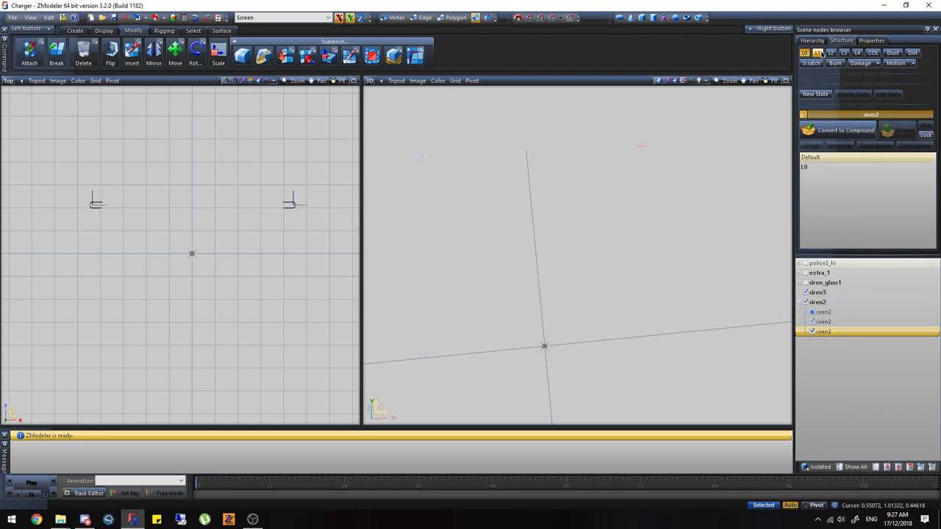
click(818, 54)
click(838, 321)
click(832, 54)
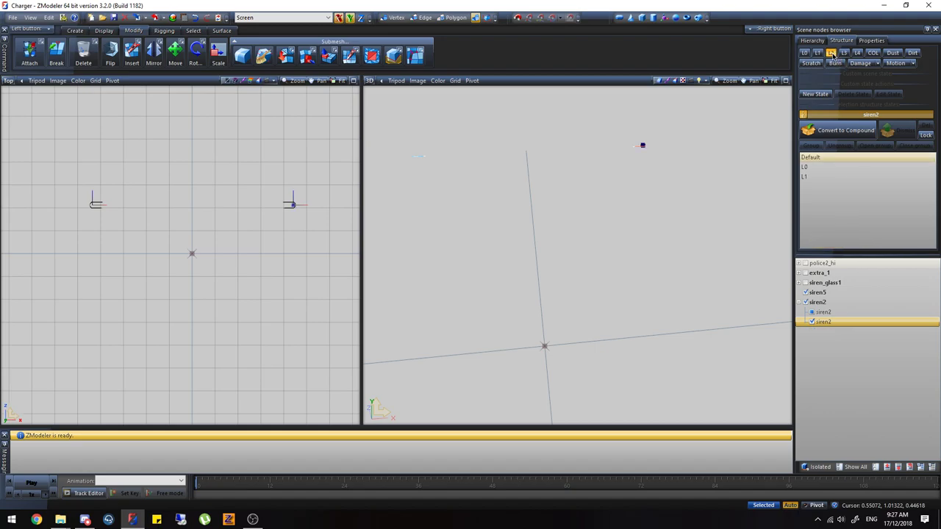
click(838, 314)
key(Delete)
click(843, 54)
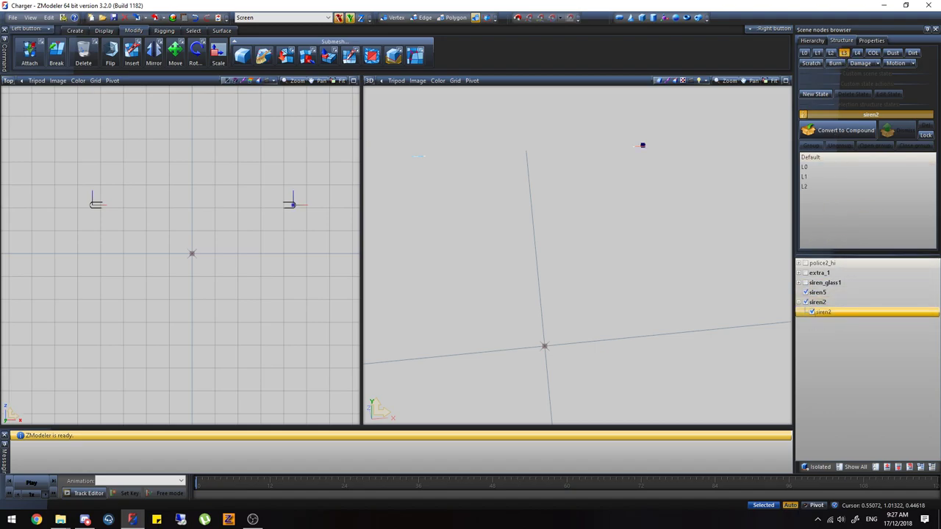
key(Delete)
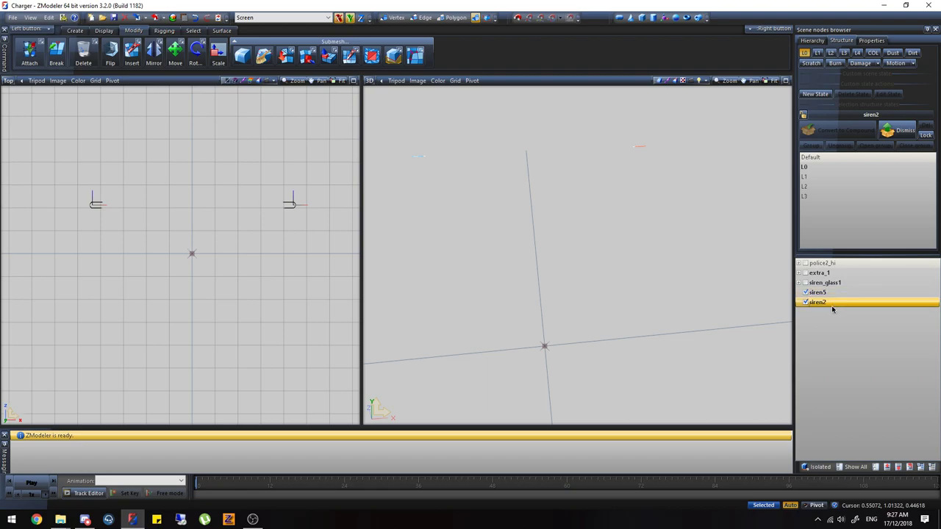
Step: Show all nodes, hide police2_hi, and parent siren_glass1, siren5 and siren2 to extra_1
click(866, 467)
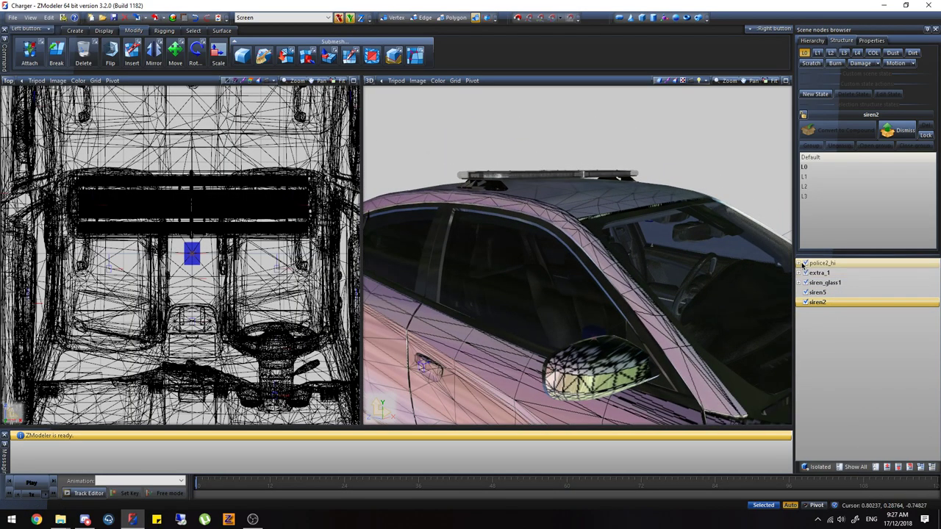
click(805, 263)
ctrl+click(816, 292)
ctrl+click(819, 273)
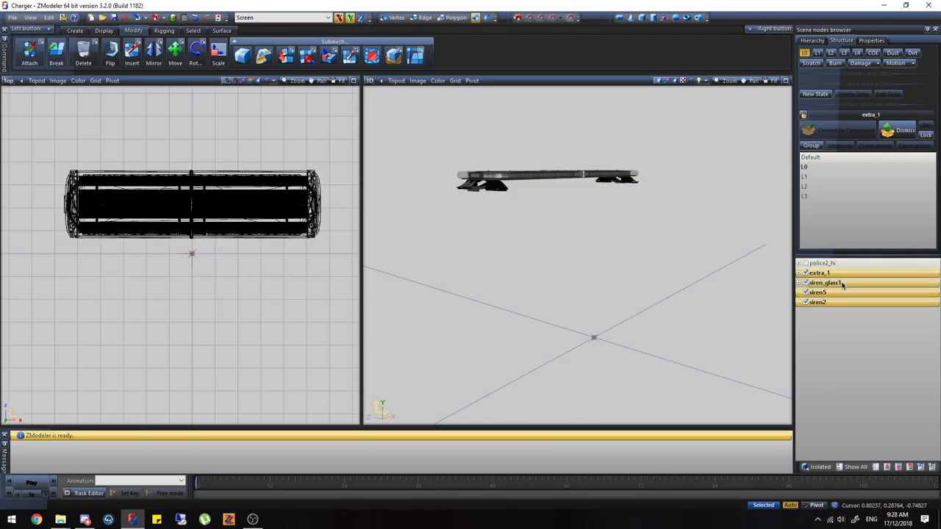
click(839, 284)
shift+click(838, 303)
drag(839, 285, 831, 274)
click(798, 273)
Step: Check the collision nodes of extra_1 and siren_glass1, and reorder siren2 above siren5 under extra_1
click(843, 293)
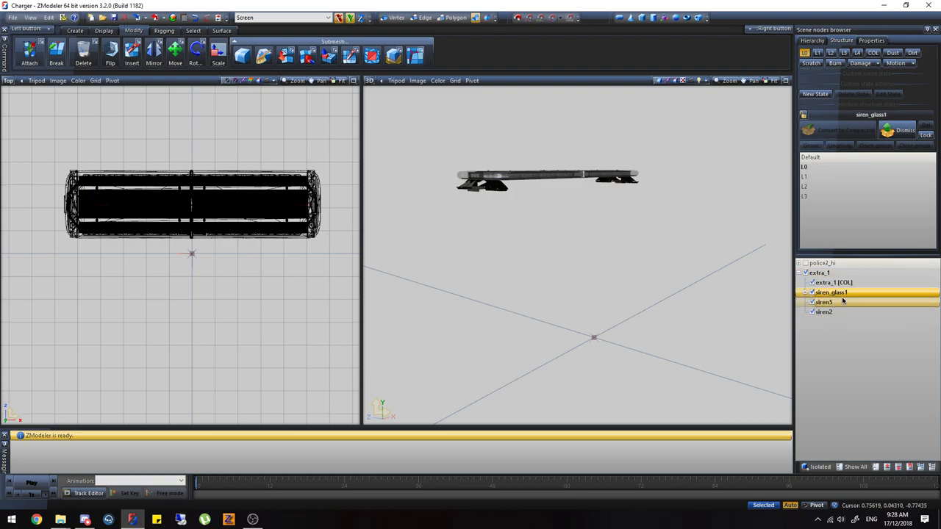
click(831, 282)
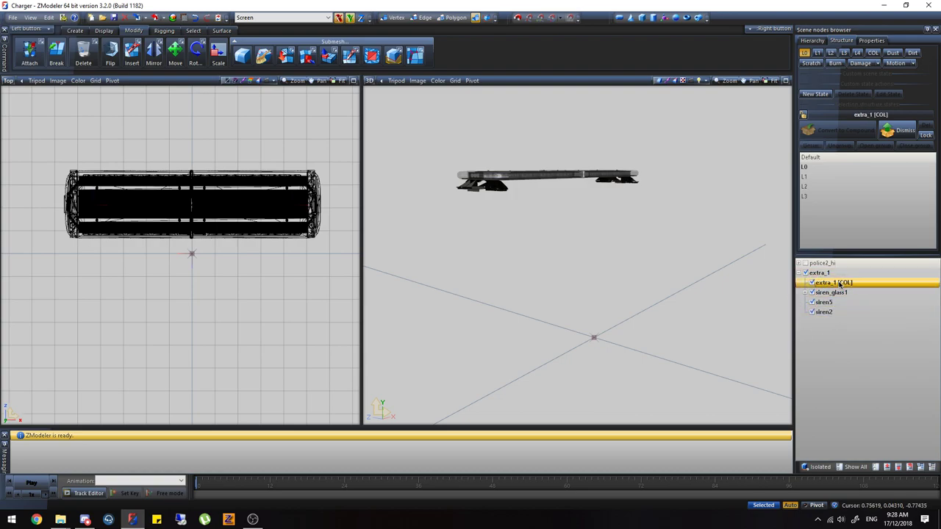
click(847, 293)
click(867, 302)
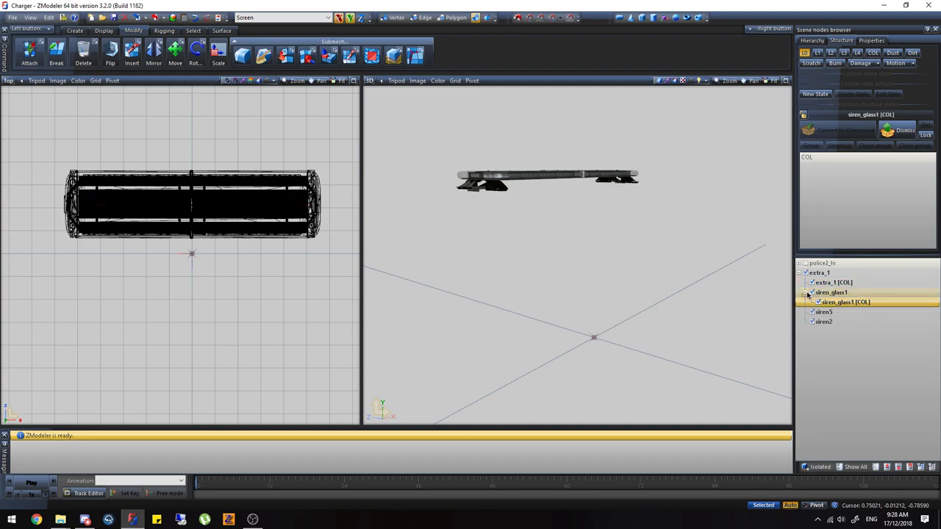
click(821, 292)
click(835, 322)
drag(836, 323, 832, 310)
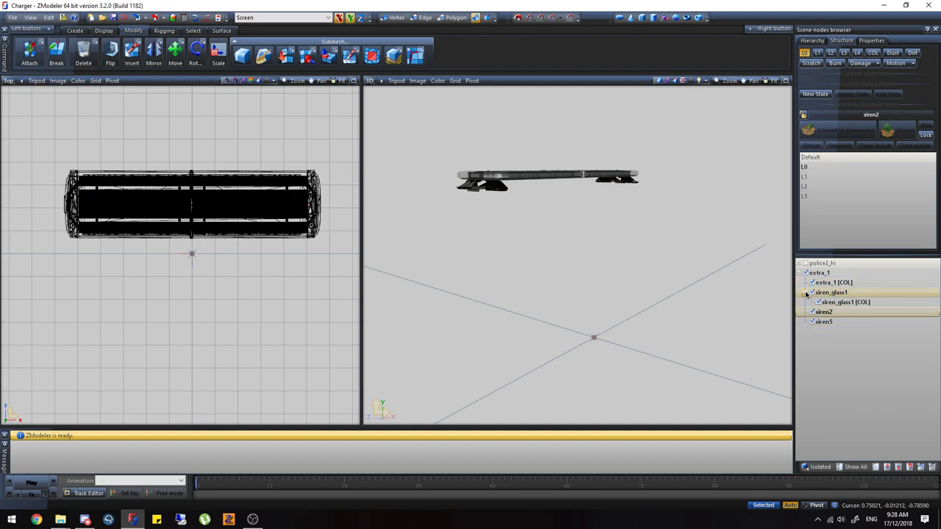
Step: Show all nodes again and move extra_1 with its children under the chassis node of police2_hi
click(805, 293)
click(853, 466)
click(798, 273)
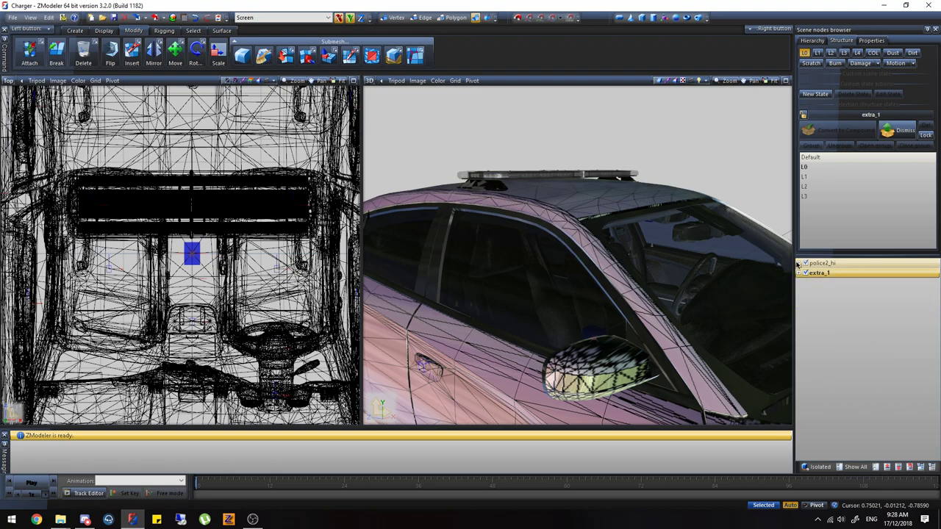
click(798, 263)
click(804, 272)
scroll(876, 350, down, 8)
scroll(862, 332, up, 10)
drag(848, 451, 867, 282)
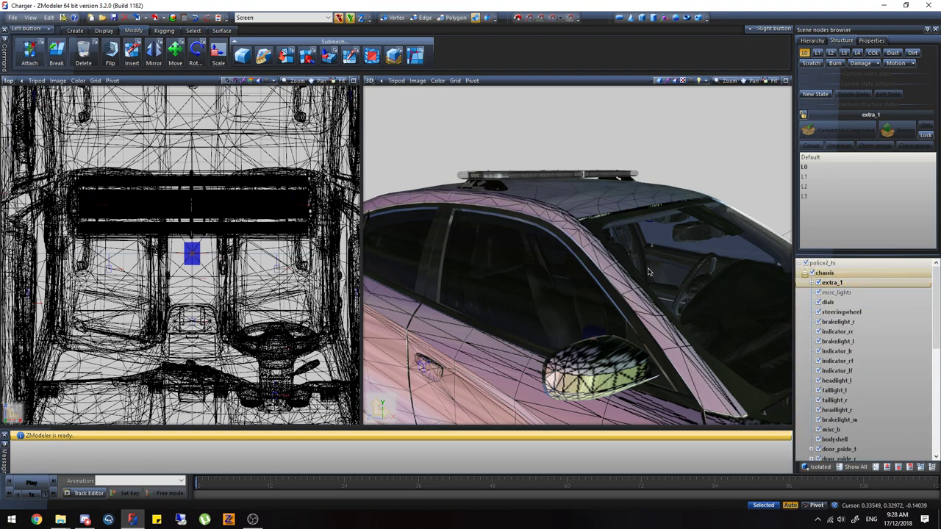
middle_drag(709, 259, 535, 263)
click(801, 263)
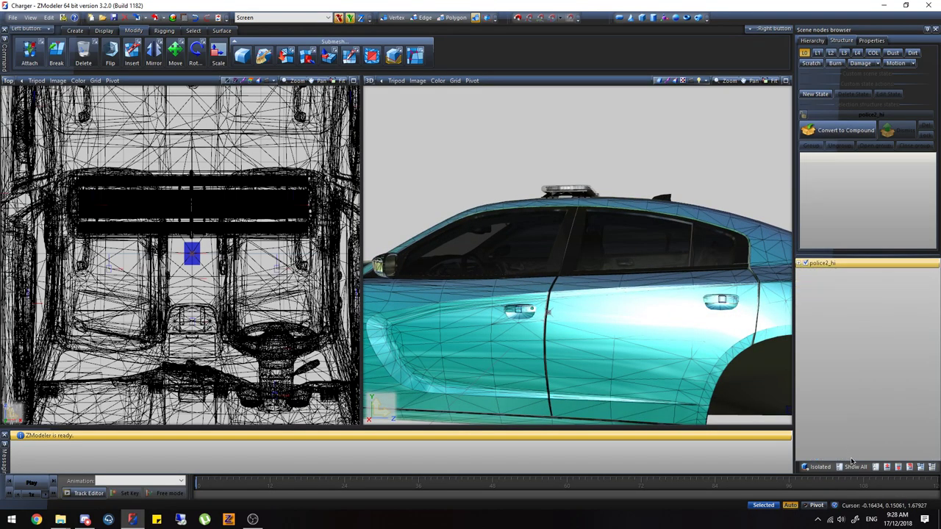
Step: Delete the unused materials from the scene using the Material Browser
middle_drag(588, 276, 525, 257)
scroll(639, 290, down, 2)
scroll(249, 218, down, 2)
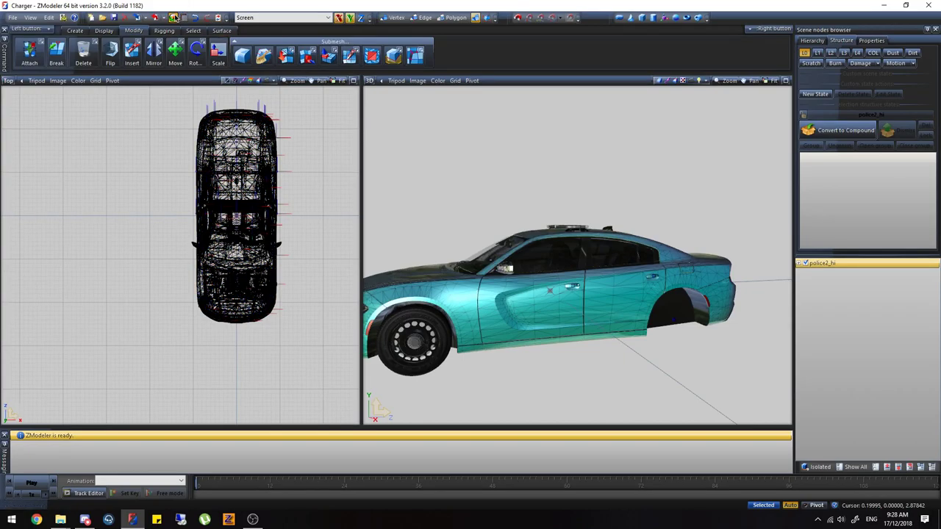
click(174, 17)
click(100, 152)
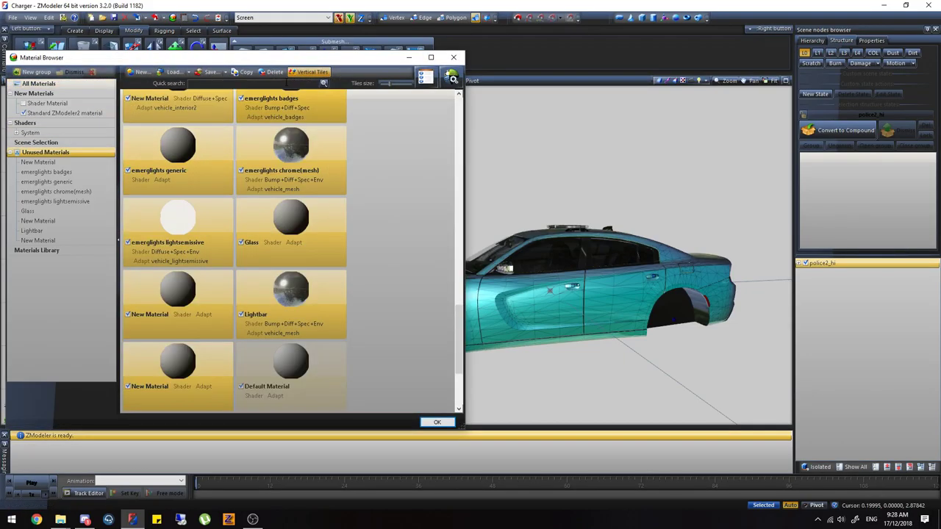
click(274, 72)
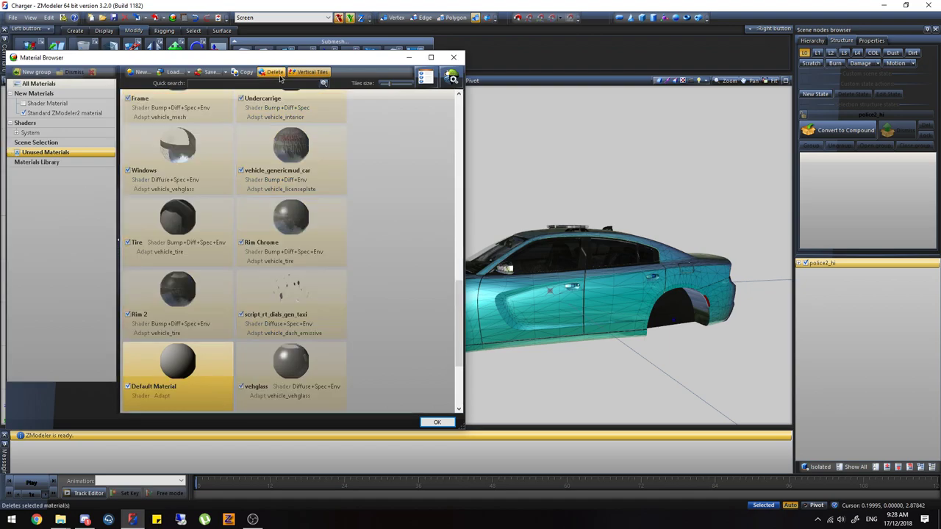
Step: Examine the light bar on the roof and select the mesh material among the remaining materials
scroll(306, 248, down, 3)
scroll(548, 256, up, 3)
middle_drag(492, 261, 568, 309)
scroll(559, 217, up, 4)
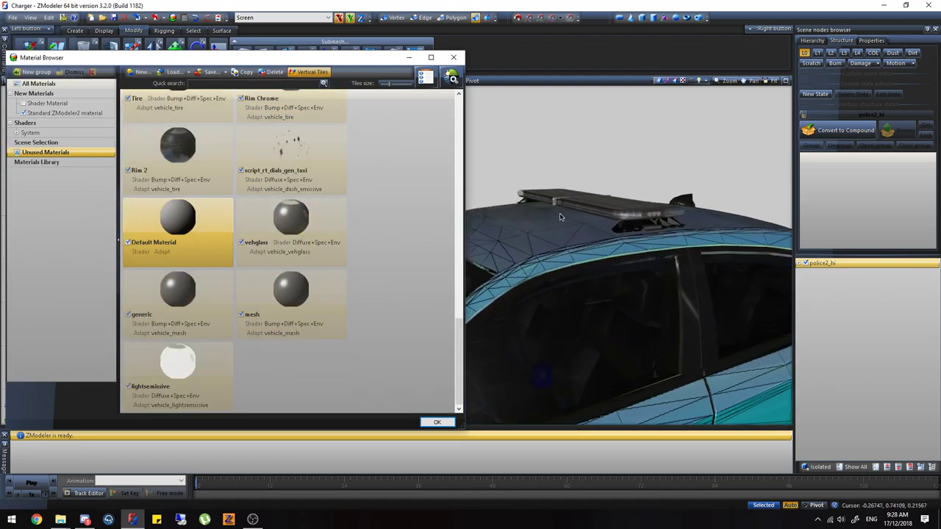
scroll(560, 216, up, 2)
click(239, 309)
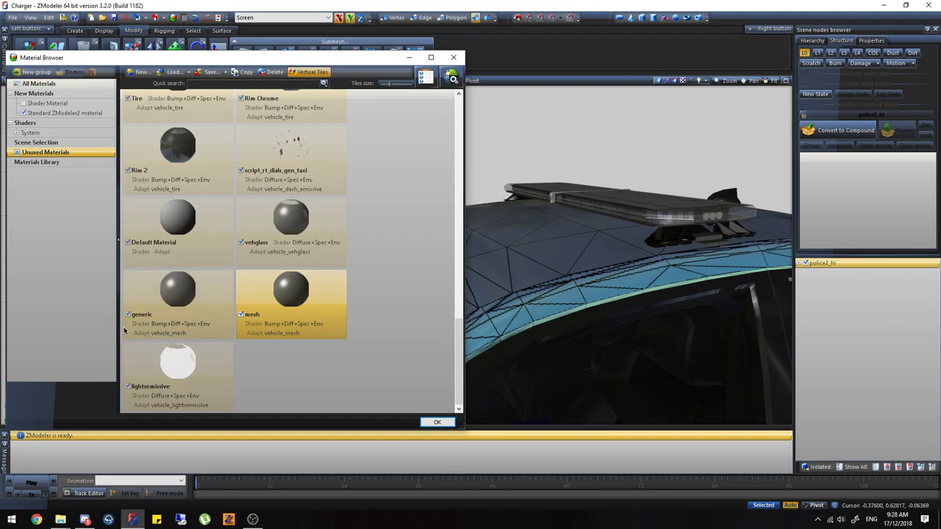
Step: Apply the GTAV vehicle_interior2 shader preset to the generic and mesh materials
ctrl+click(195, 304)
click(452, 76)
mouse_move(464, 108)
mouse_move(525, 163)
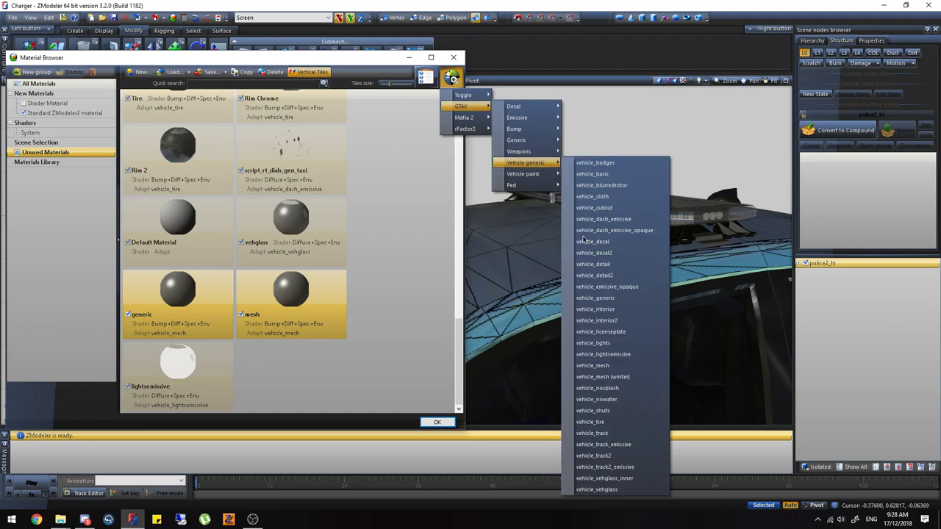
click(617, 321)
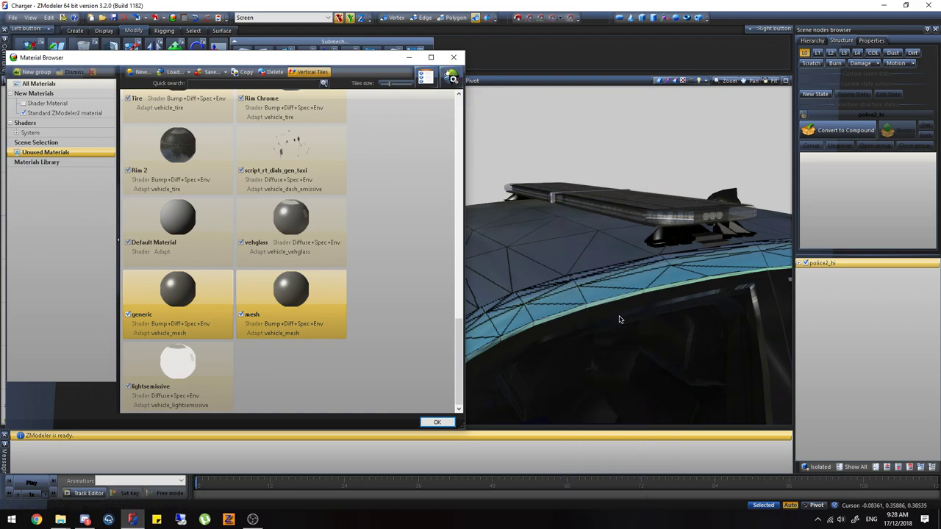
Step: Move the lightsemissive material up to directly after Default Material and close the Material Browser
click(192, 368)
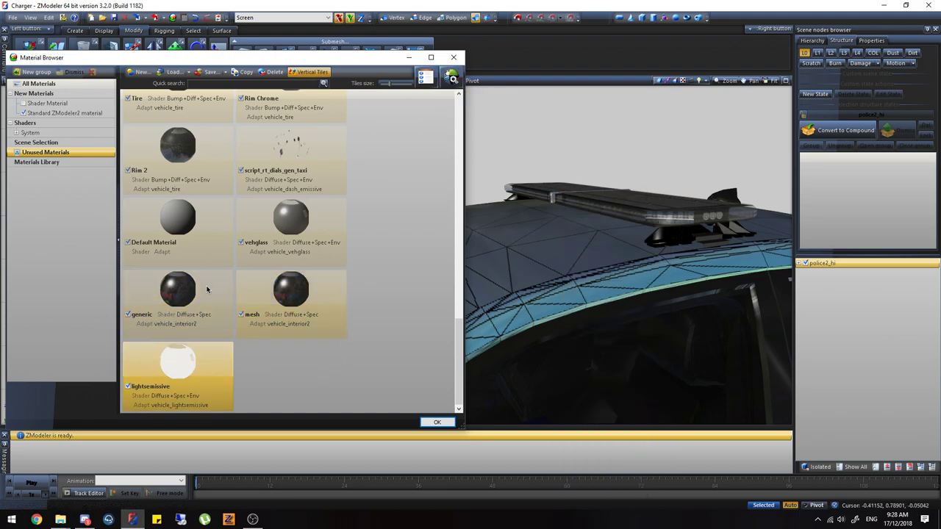
drag(189, 357, 235, 141)
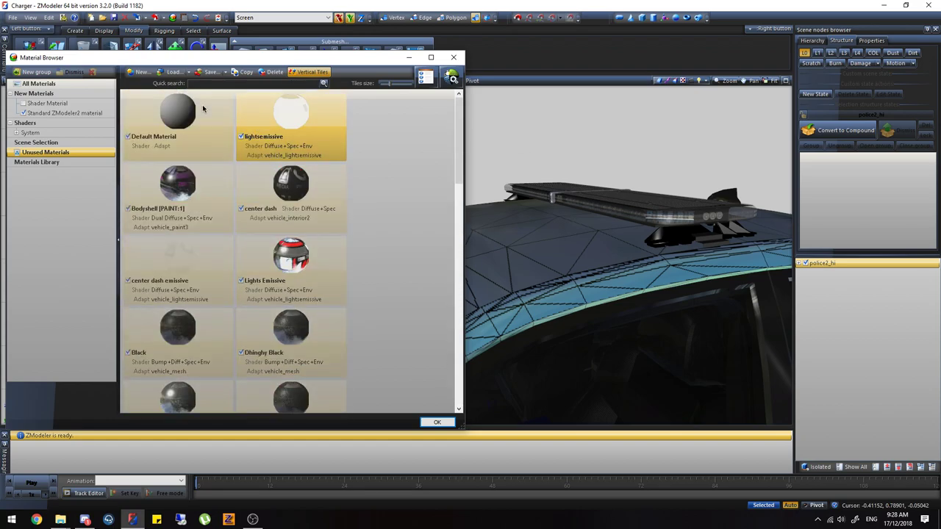
click(438, 422)
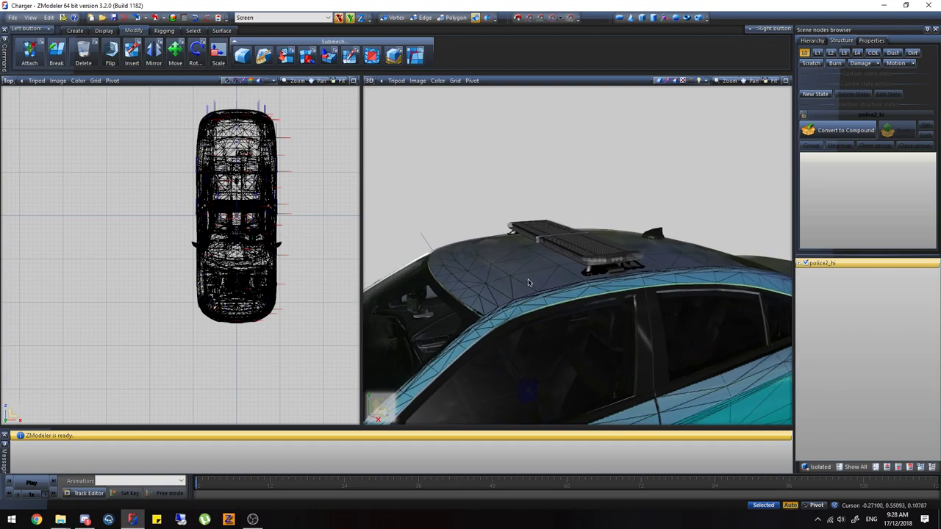
Step: Rename the police2_hi root node as chgr
double_click(861, 263)
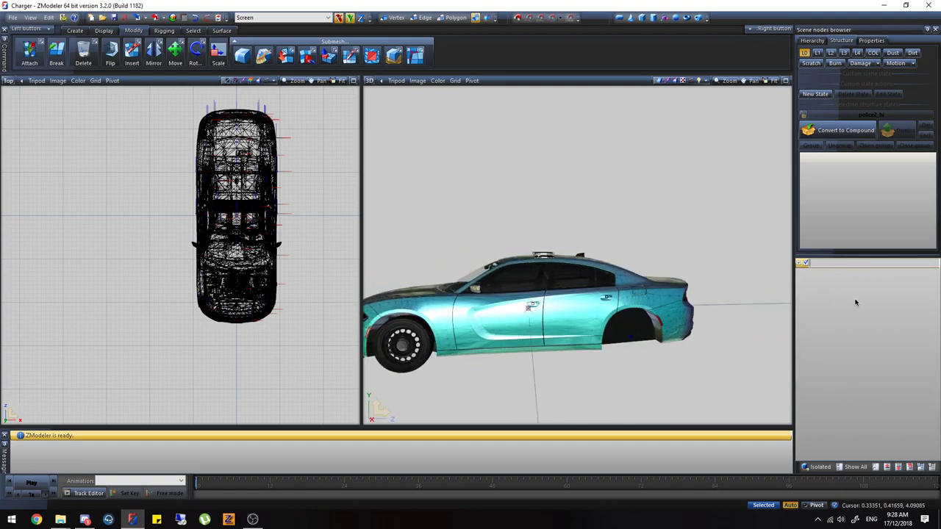
text(chgr)
key(Return)
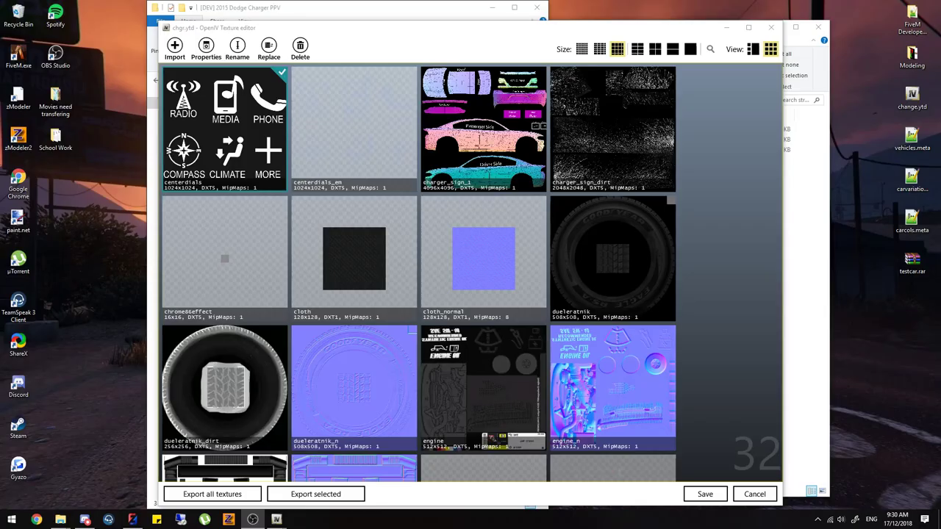
Step: With chgr.ytd open in the OpenIV texture editor, open the Modeling > Lights > [DEV] Whelen Legacy folder
scroll(521, 218, down, 10)
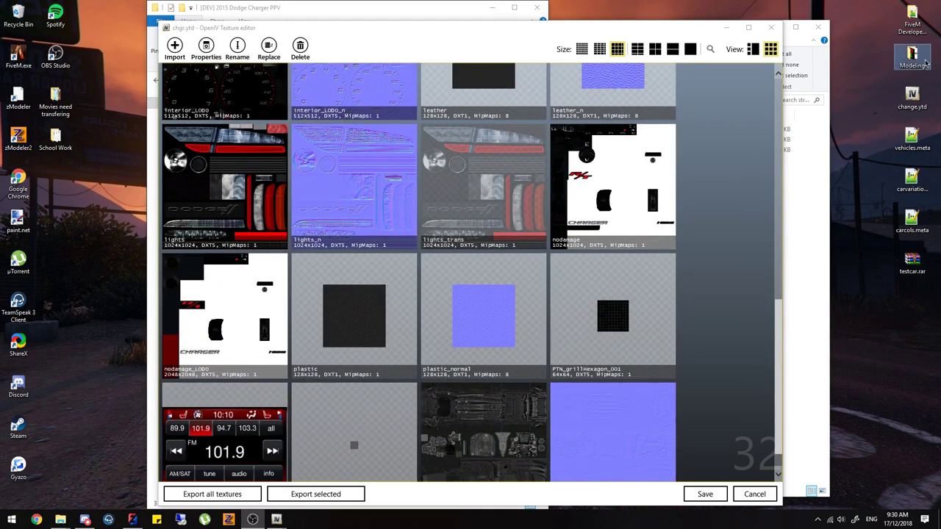
double_click(915, 58)
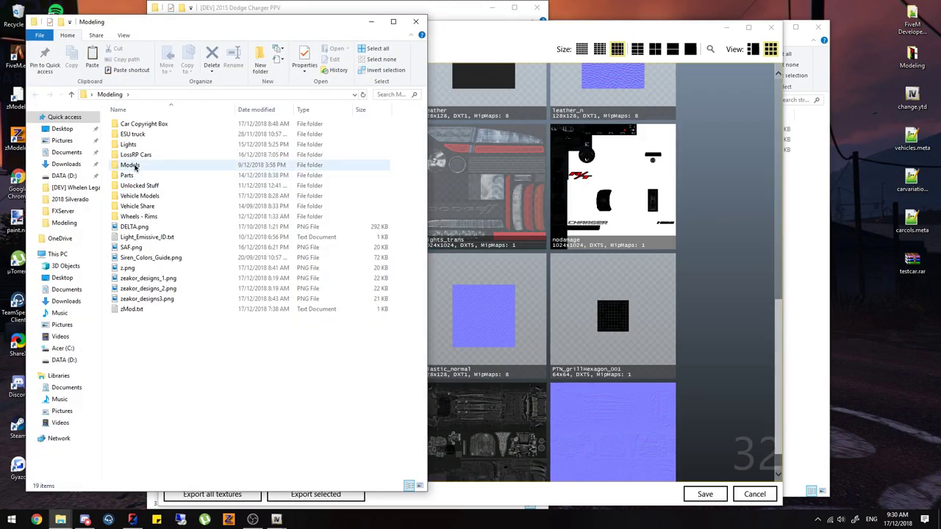
double_click(140, 147)
scroll(231, 287, down, 2)
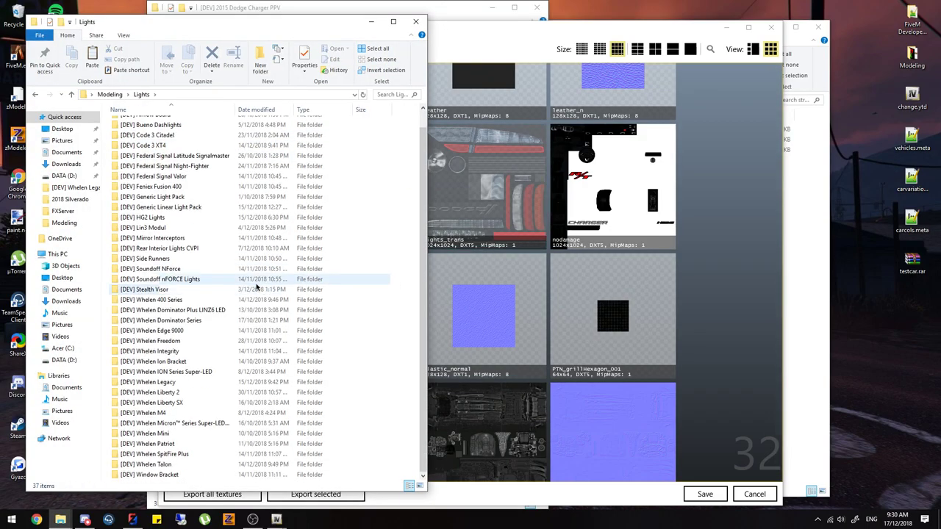
double_click(195, 383)
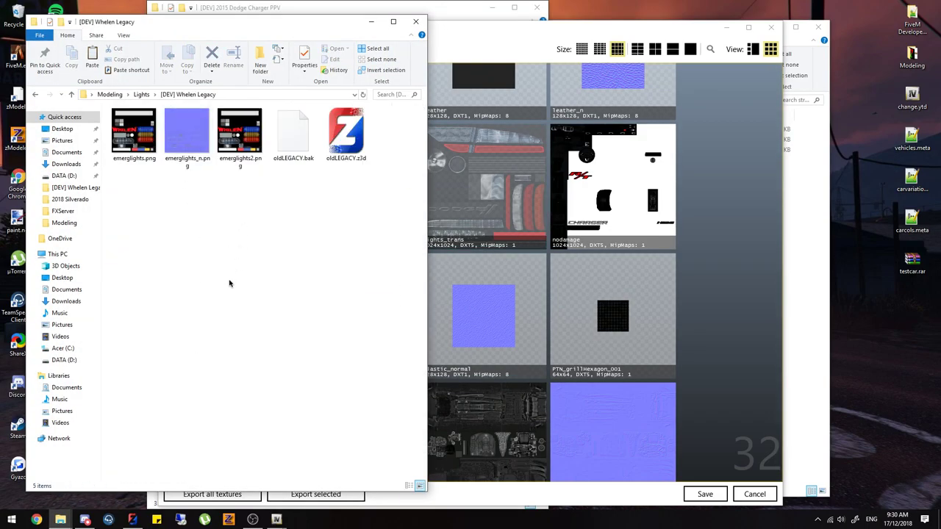
Step: Import emerglights.png and emerglights_n.png into chgr.ytd with automatic compression, save the dictionary and close the extra folder windows
drag(200, 197, 132, 147)
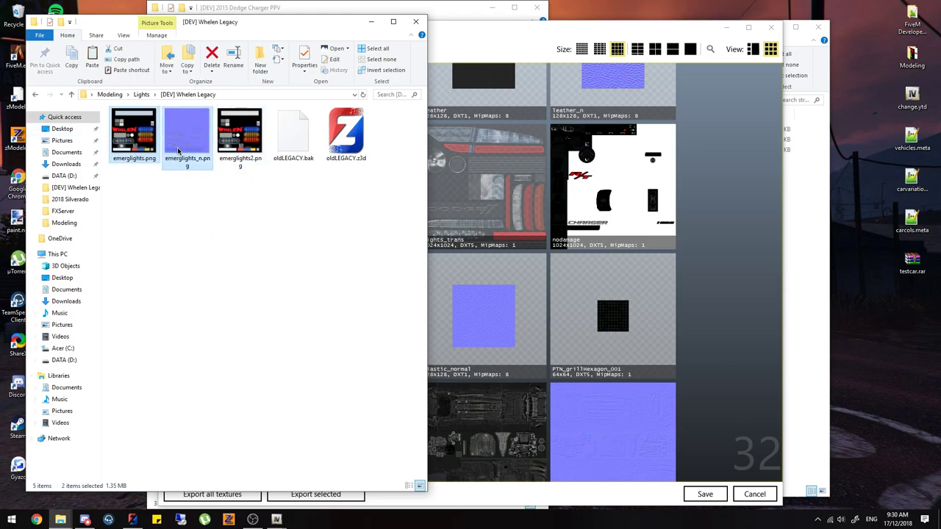
drag(548, 208, 547, 213)
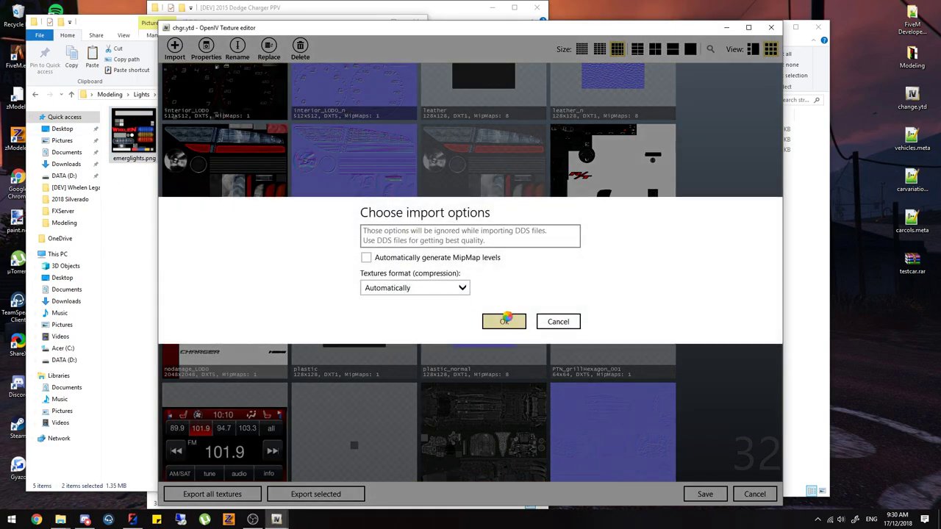
click(505, 321)
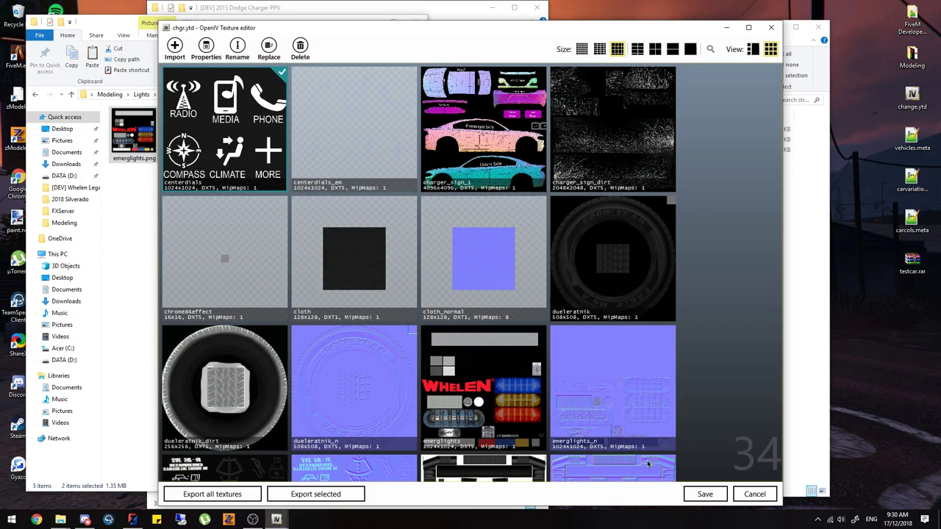
click(417, 19)
click(537, 9)
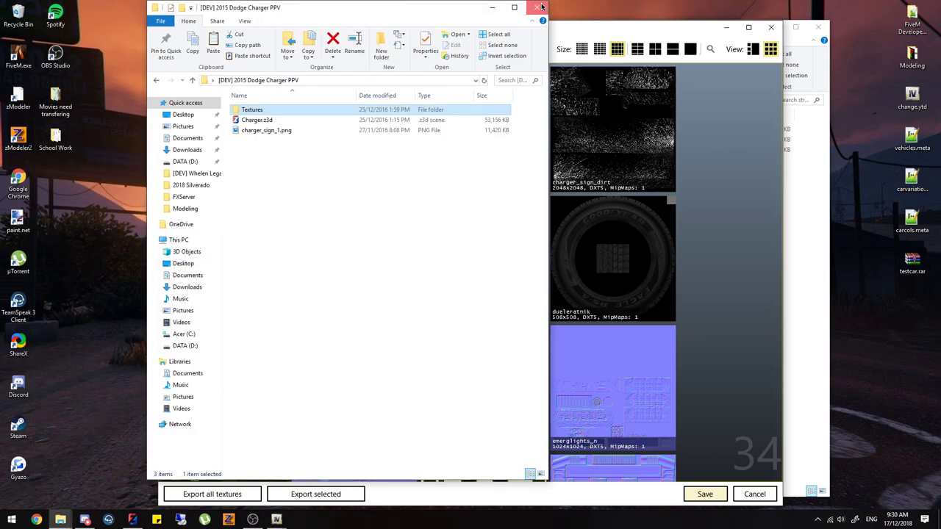
click(537, 7)
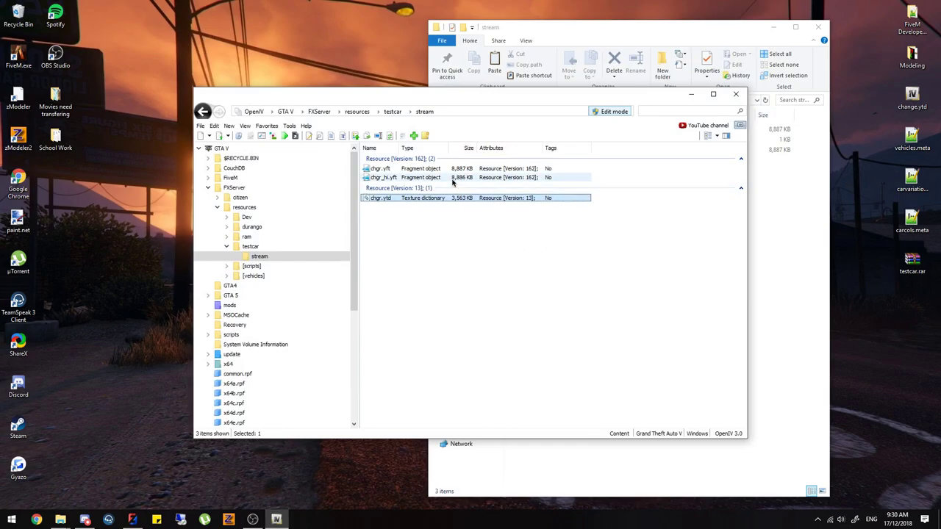
Step: Inspect the light bar and car body of chgr.yft in the OpenIV Model Viewer, and close OpenIV
click(441, 171)
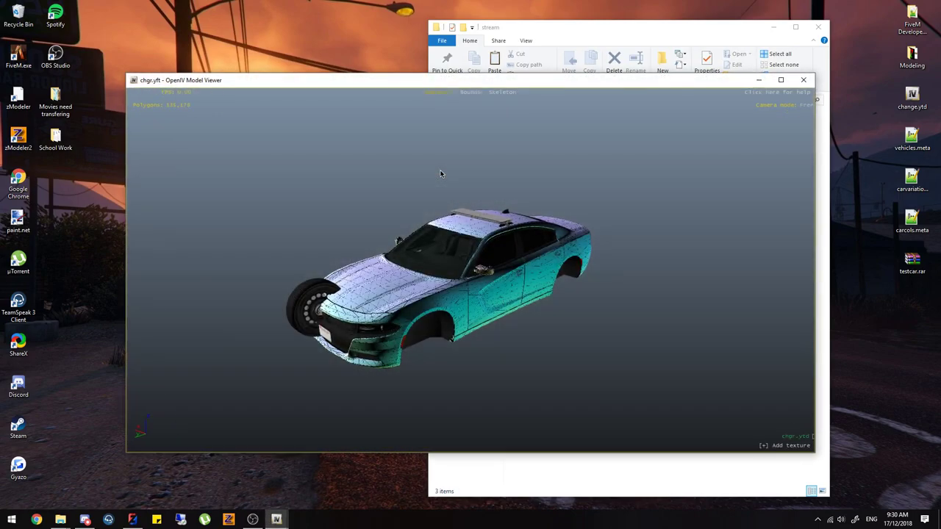
scroll(529, 252, up, 5)
drag(529, 252, 457, 113)
scroll(524, 254, up, 2)
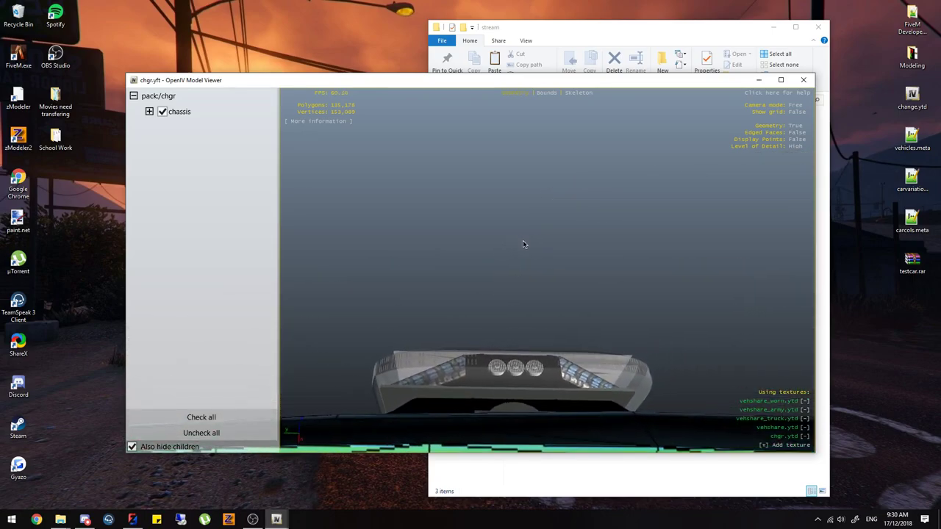
drag(523, 242, 554, 394)
scroll(516, 447, up, 2)
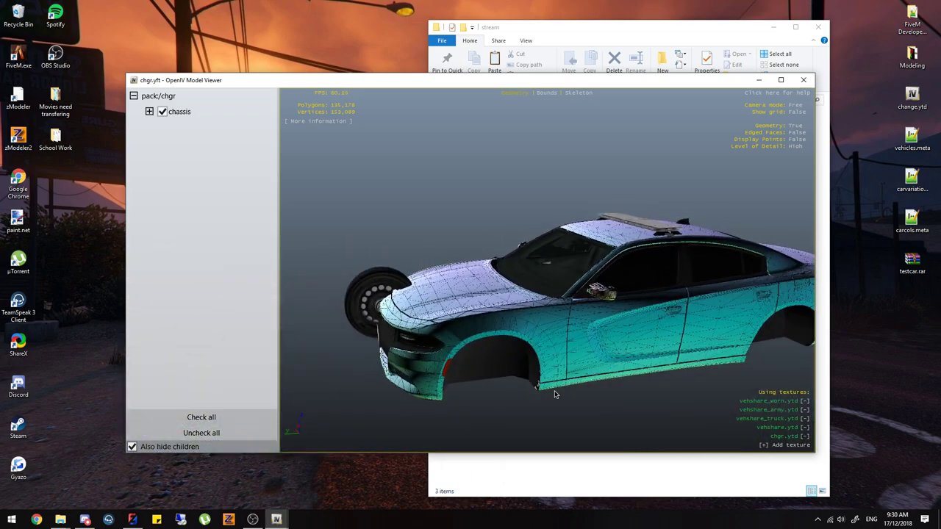
click(807, 85)
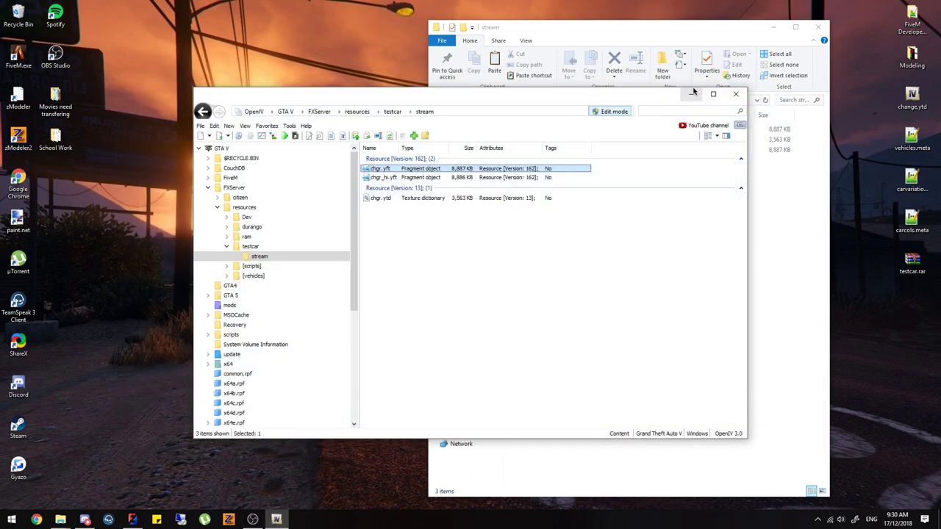
click(738, 94)
Step: Open vehicles.meta, carvariations.meta and carcols.meta from the testcar resource folder in Notepad++
click(644, 99)
drag(585, 279, 545, 125)
click(541, 170)
double_click(541, 171)
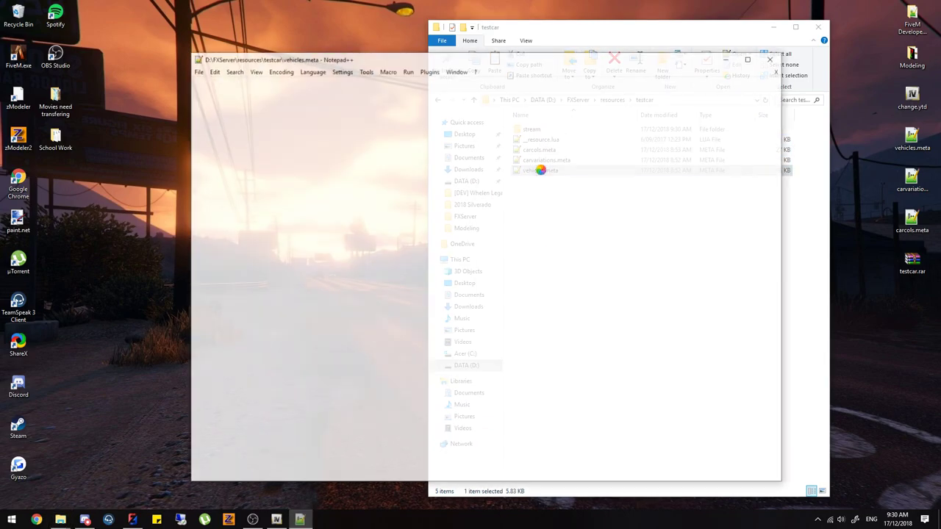
click(567, 34)
click(565, 161)
double_click(564, 161)
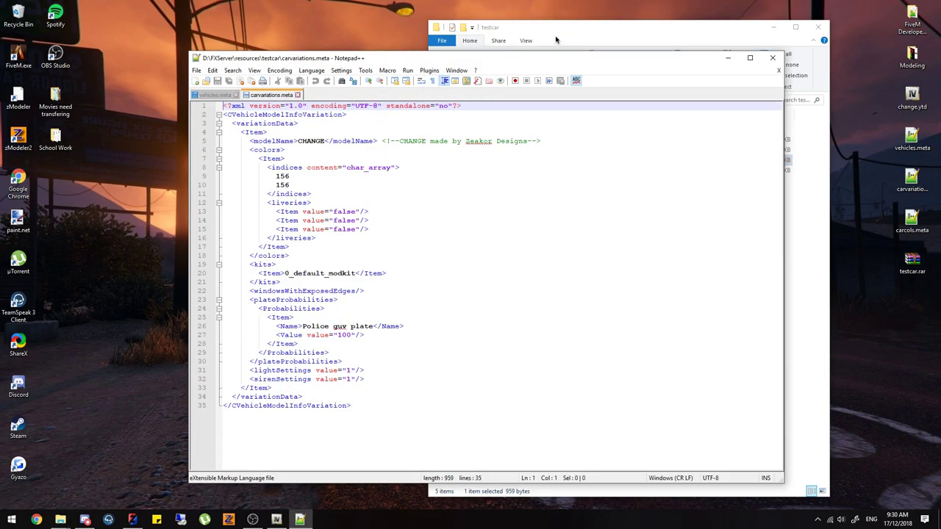
click(558, 38)
click(546, 149)
double_click(547, 150)
click(530, 37)
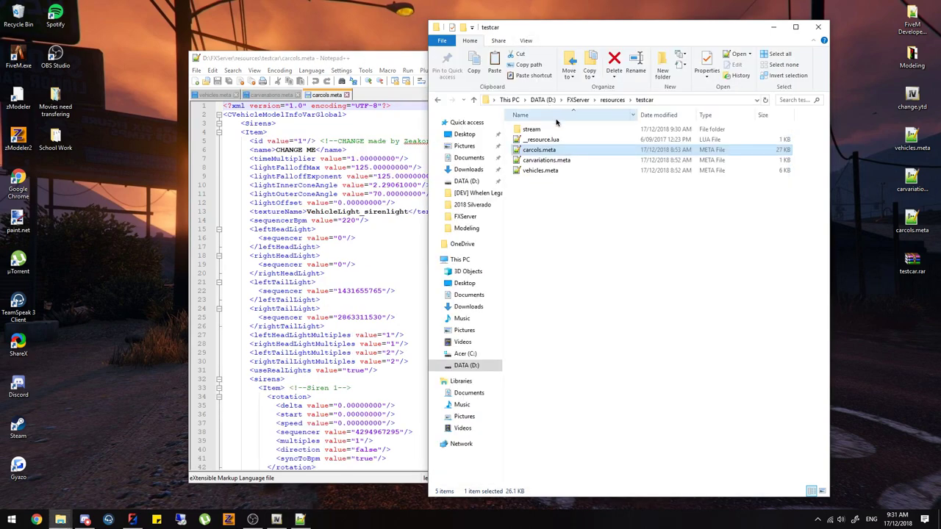
Step: Check the model files in the stream folder and set the modelName in carvariations.meta to CHGR
double_click(544, 129)
drag(566, 232, 542, 123)
click(216, 96)
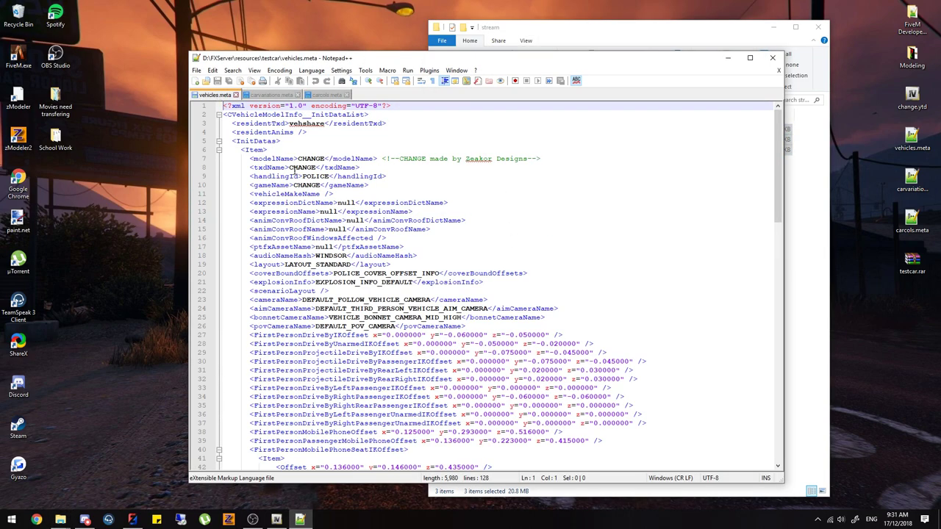
double_click(309, 159)
click(272, 95)
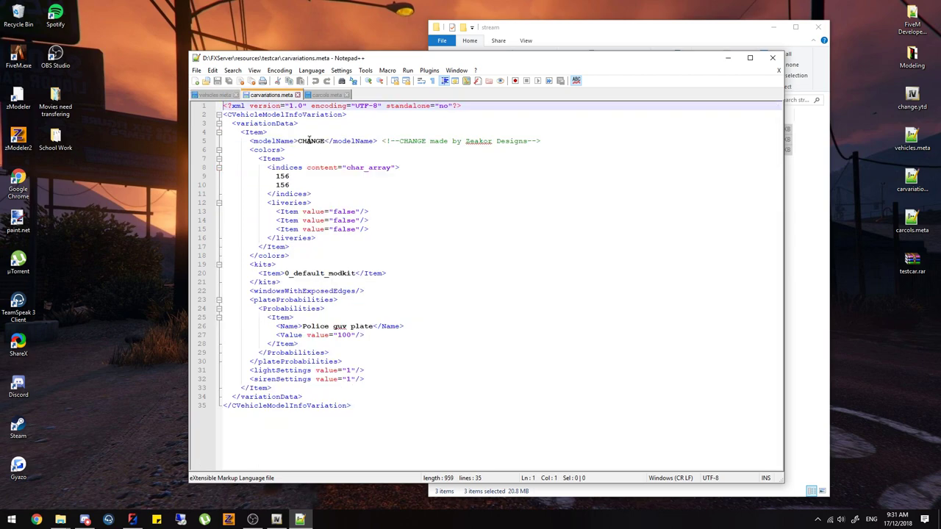
double_click(304, 141)
text(CHGR)
Step: In vehicles.meta, set modelName, txdName and gameName to the copied CHGR and handlingId to POLICE3
double_click(306, 141)
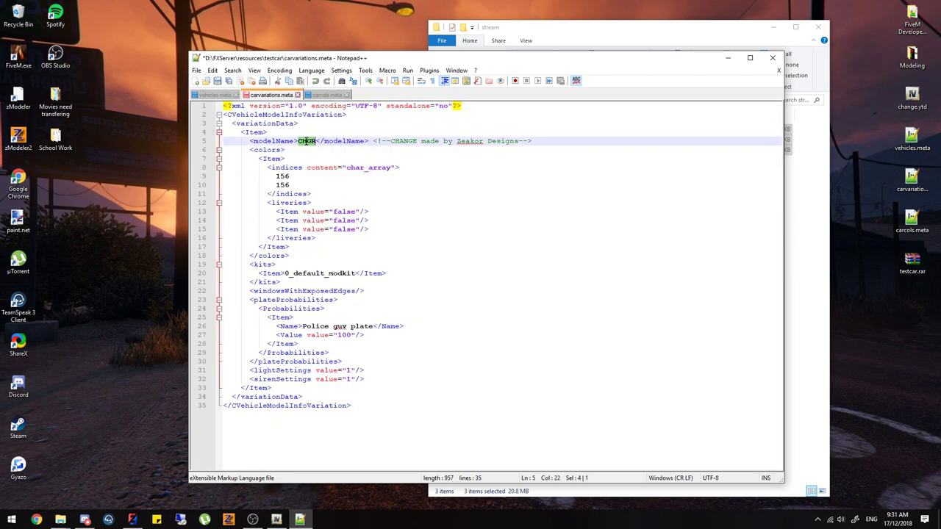
key(ctrl+c)
click(216, 95)
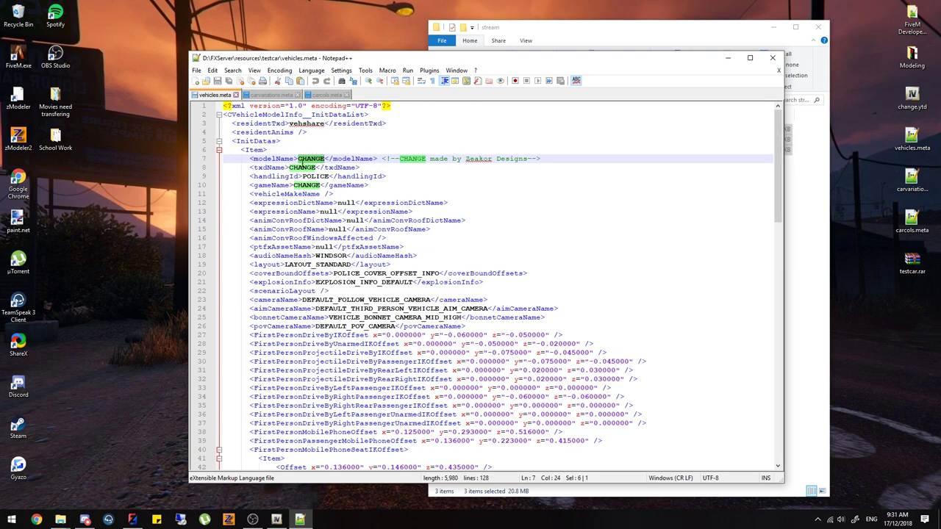
key(ctrl+v)
double_click(305, 168)
key(ctrl+v)
double_click(307, 185)
key(ctrl+v)
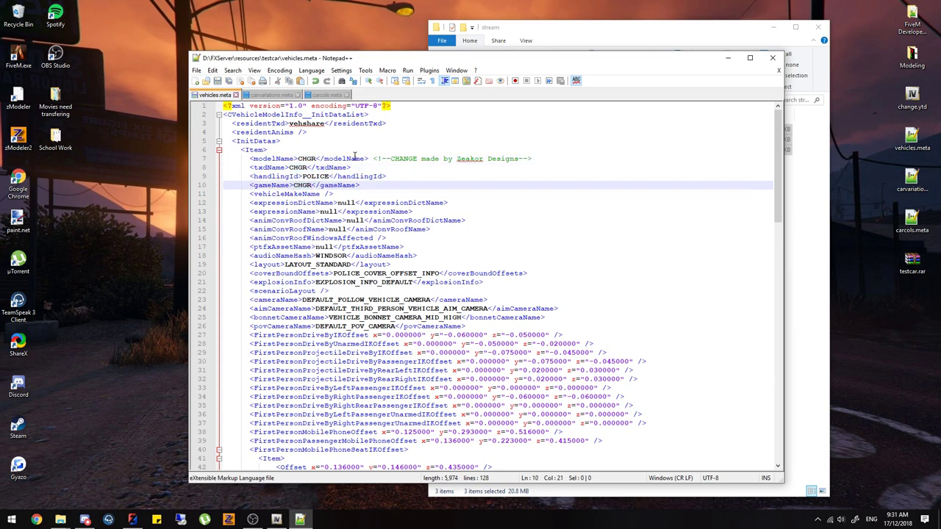
click(329, 176)
text(3)
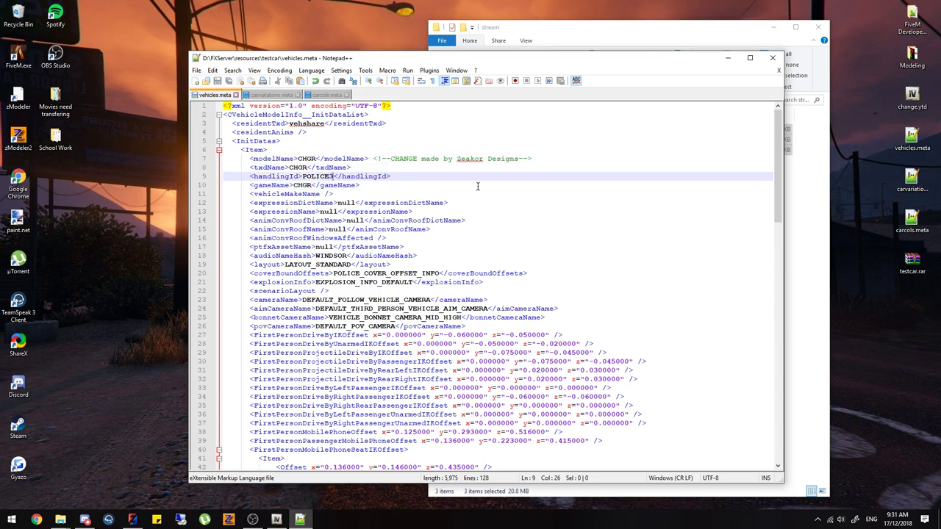
Step: Replace CHANGE in the modelName comment of vehicles.meta with "2015 Dodge Charger"
double_click(402, 159)
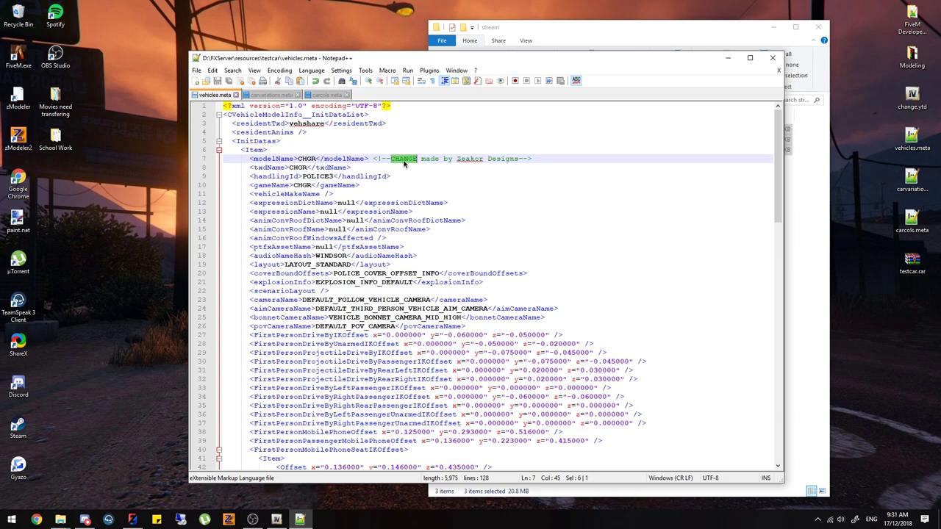
text(2015 Dodge)
text( Charger)
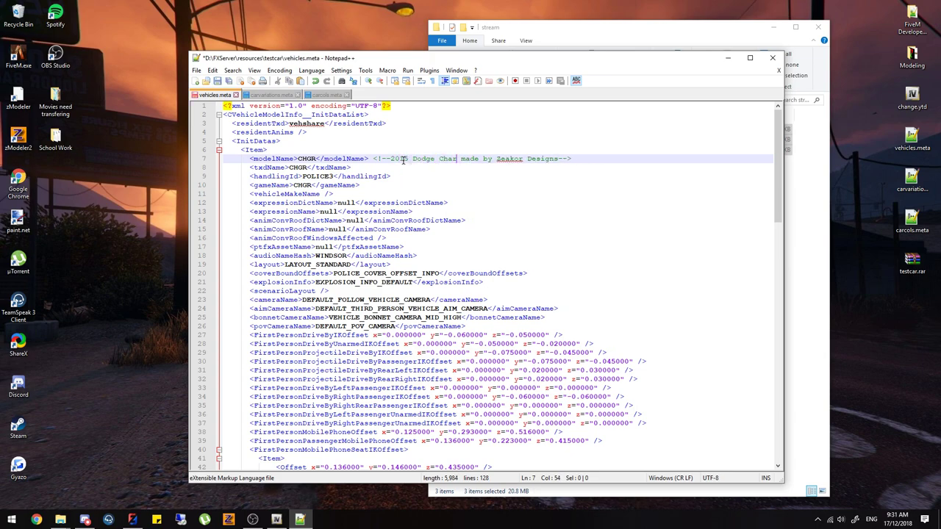
Step: Copy "2015 Dodge Charger" from vehicles.meta over the CHANGE comment placeholder and the CHANGE ME siren name in carcols.meta
key(ctrl+shift+Left)
key(ctrl+shift+Left)
key(ctrl+shift+Left)
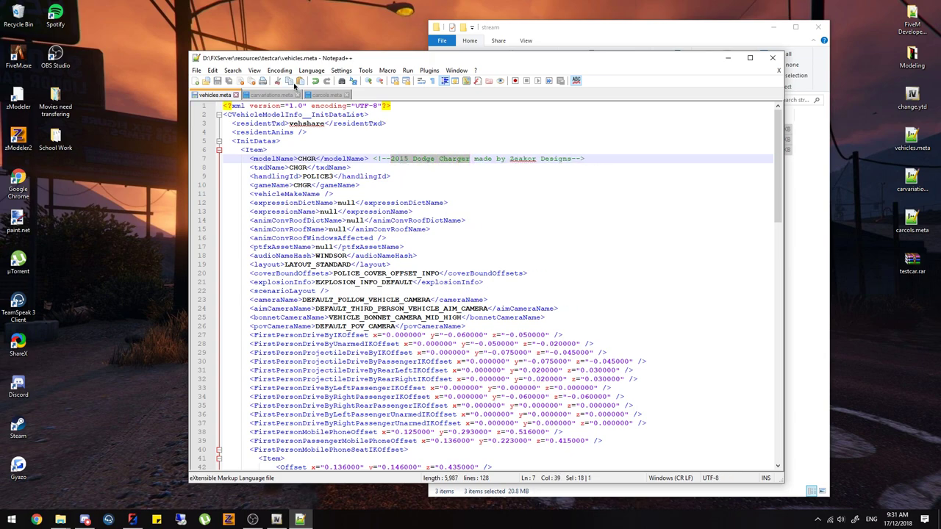
click(273, 95)
click(328, 96)
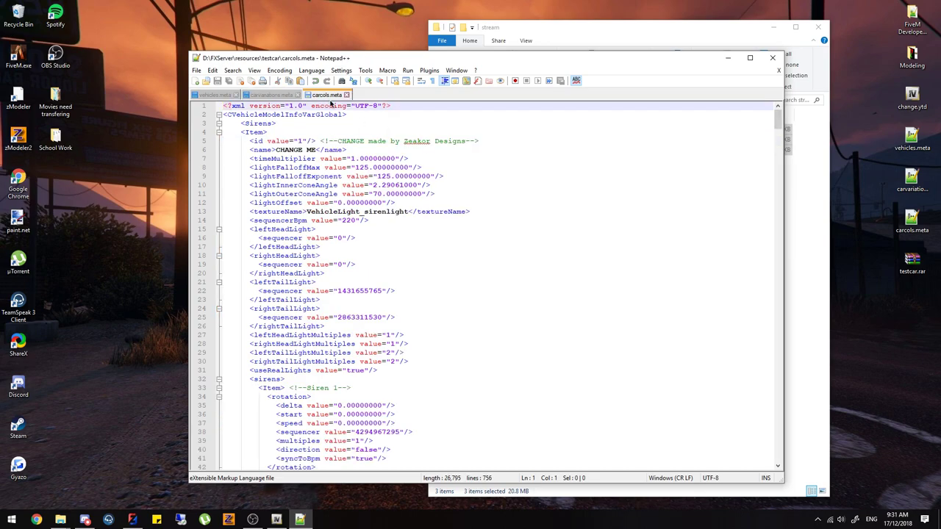
double_click(361, 144)
key(ctrl+v)
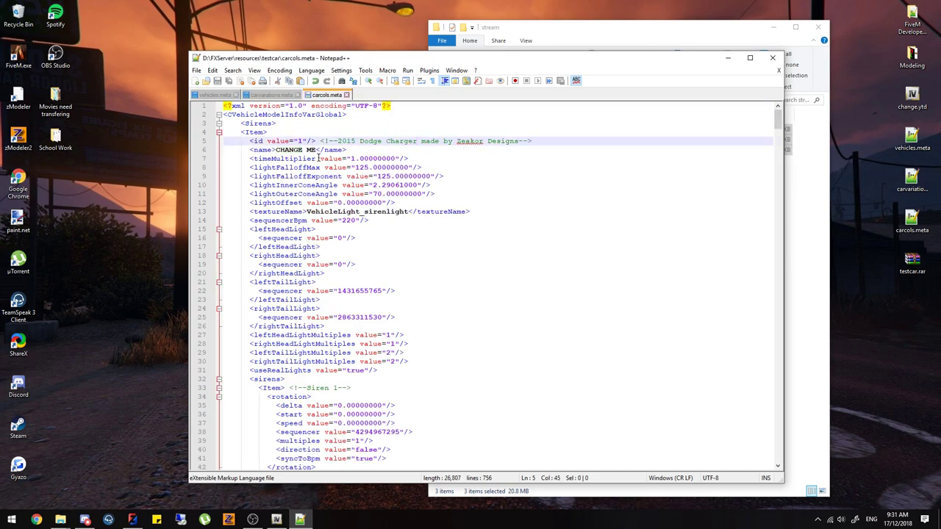
drag(316, 150, 275, 150)
key(ctrl+v)
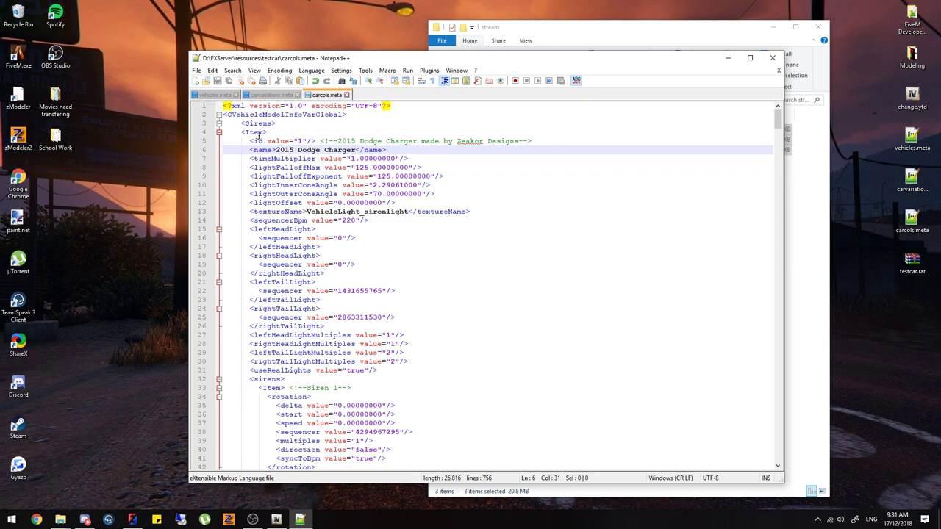
Step: Set the siren id value in carcols.meta to 88, then save and close the file
click(300, 140)
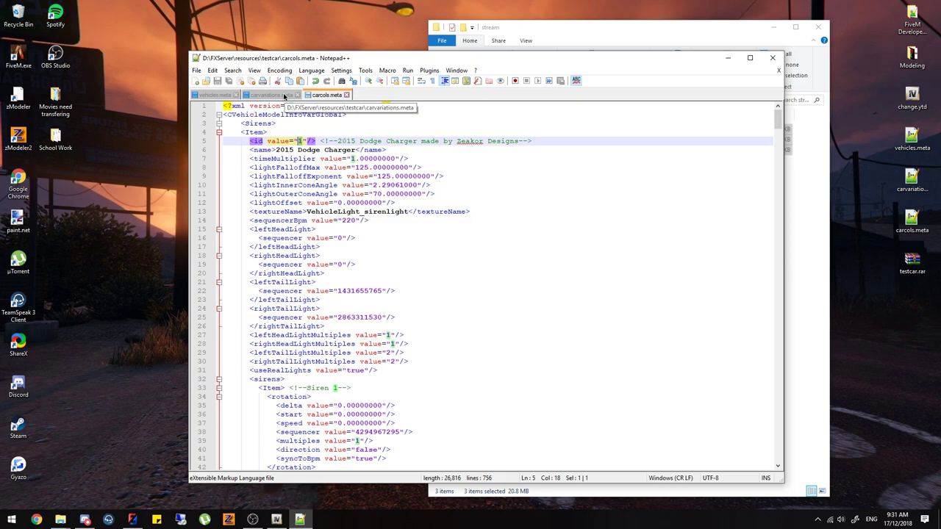
text(88)
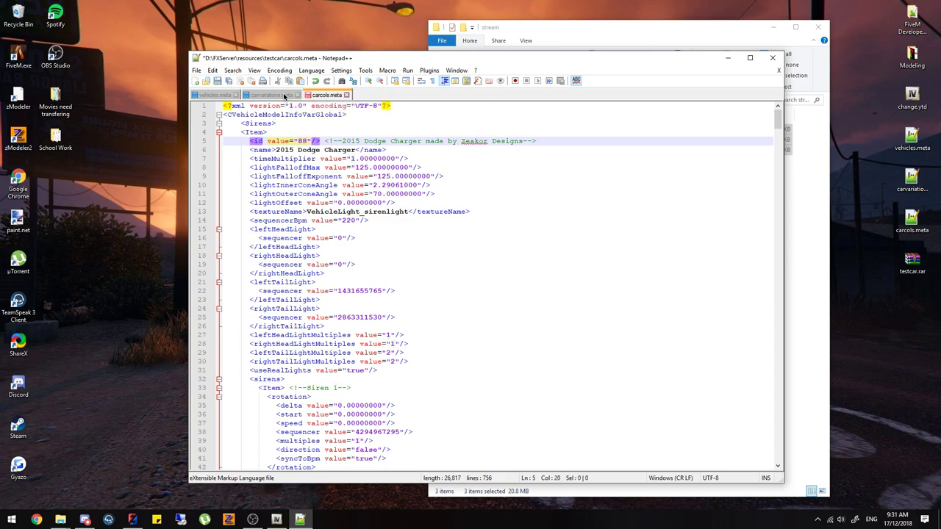
key(ctrl+s)
click(346, 95)
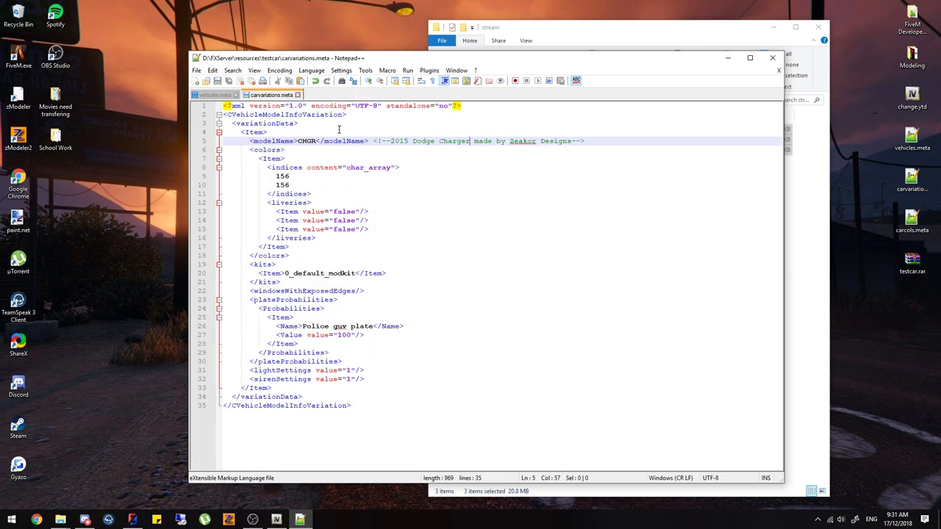
Step: Set the sirenSettings value in carvariations.meta to 88 and close the file
double_click(347, 379)
text(88)
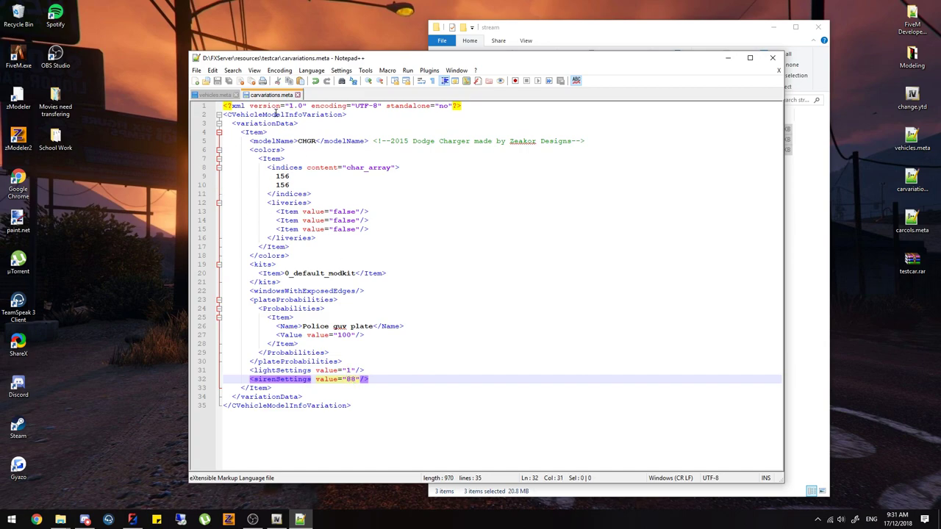
click(297, 94)
Step: Start the test server by running A.bat in the FXServer folder and launch the FiveM client
click(529, 28)
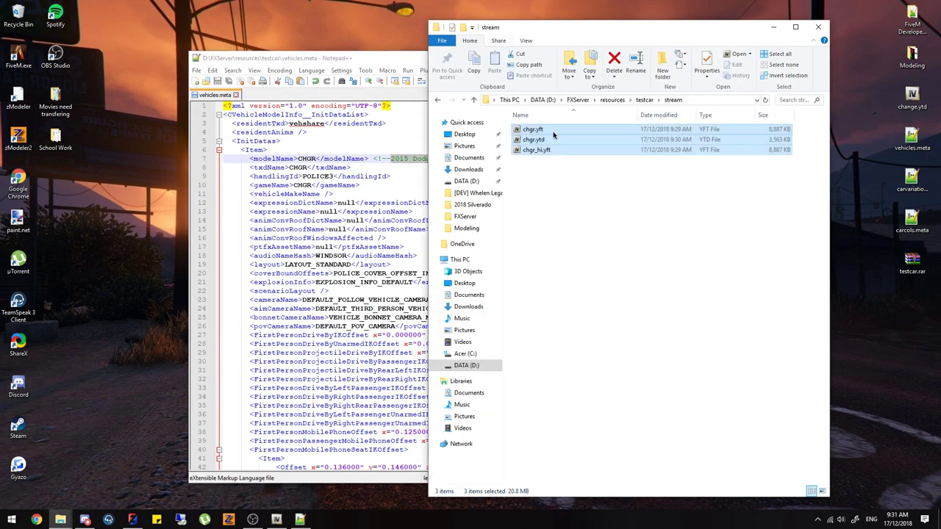
click(650, 99)
click(586, 150)
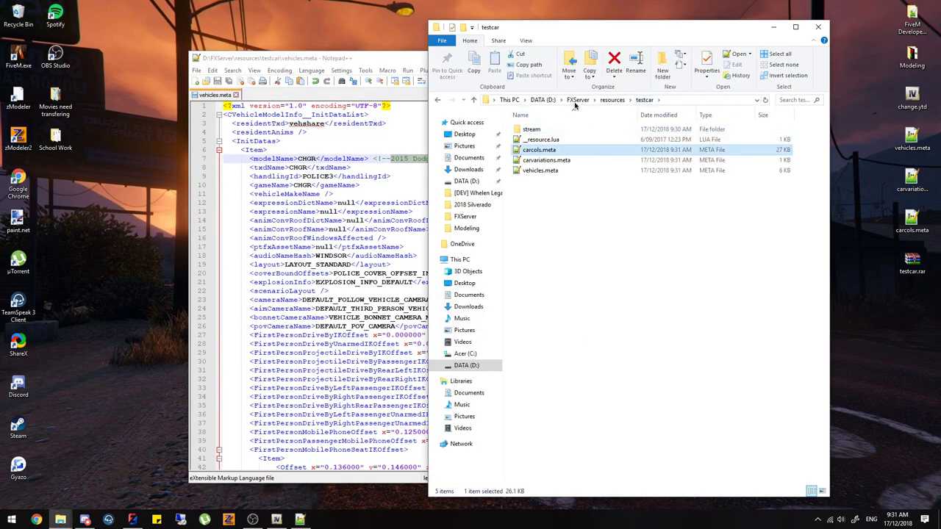
click(578, 99)
click(549, 150)
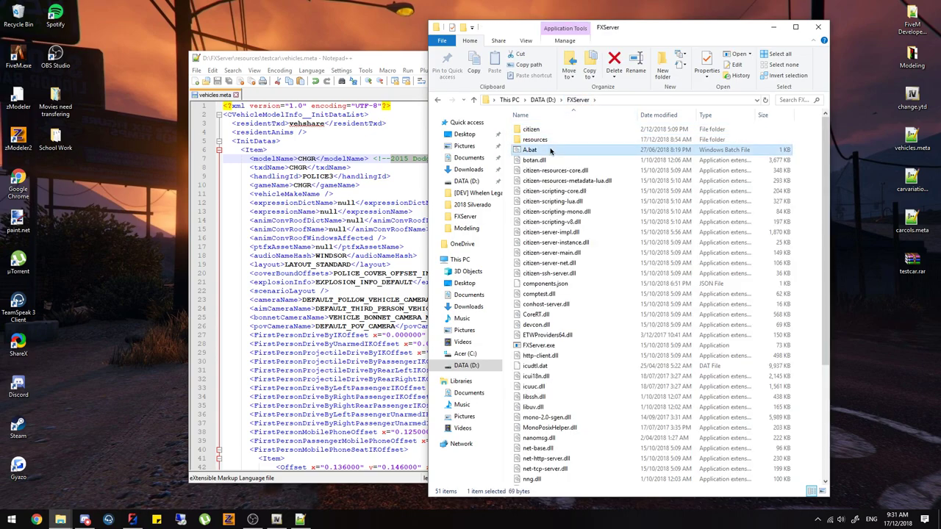
double_click(550, 150)
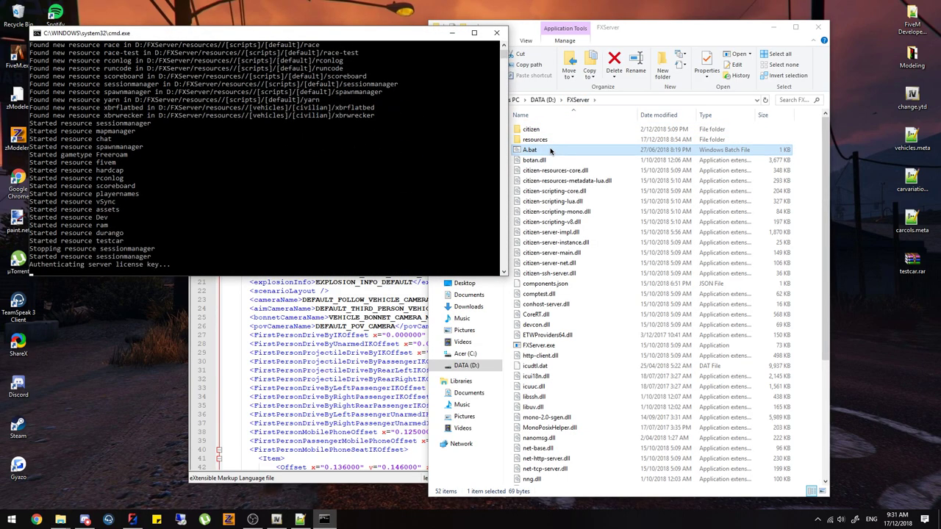
click(15, 57)
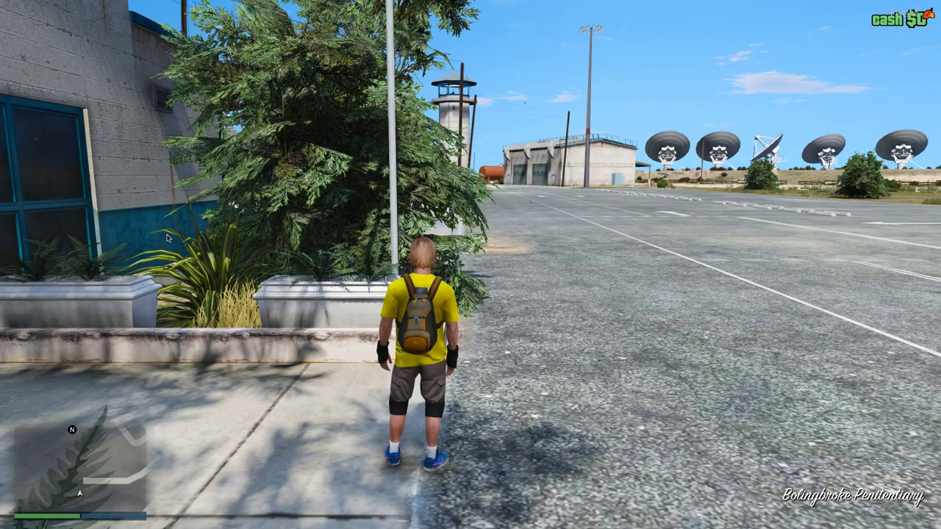
Step: Spawn the vehicle chgr by name through the Lambda Menu's vehicle options to test it in the game
key(F11)
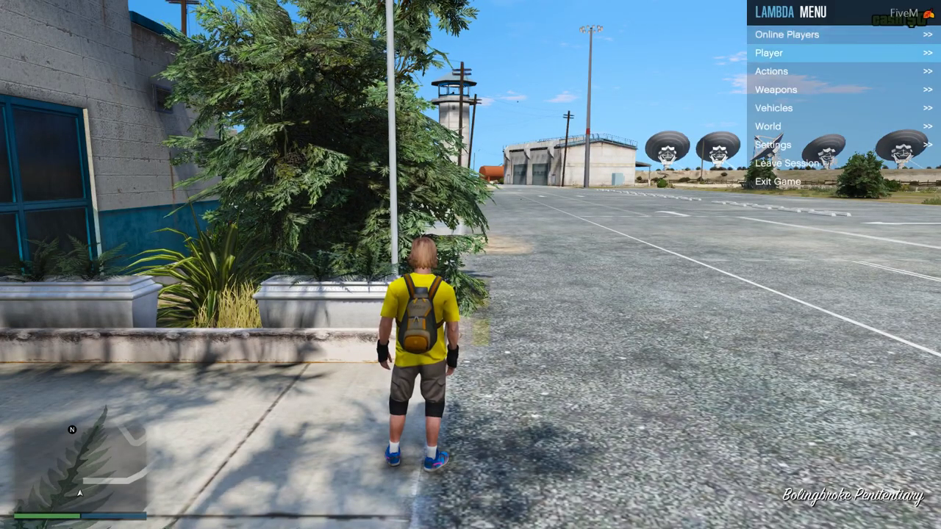
key(Down)
key(Down)
key(Down)
key(Return)
key(Return)
key(Up)
key(Return)
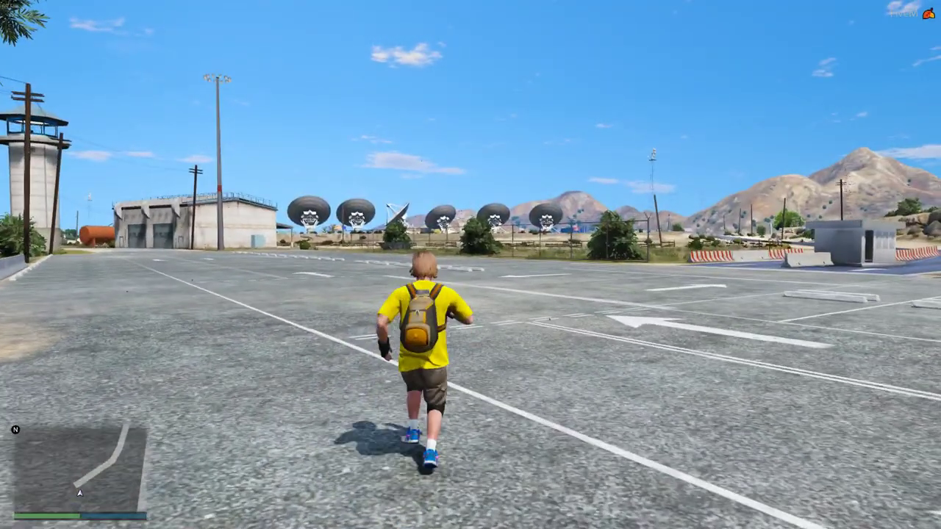
text(chgr)
key(Return)
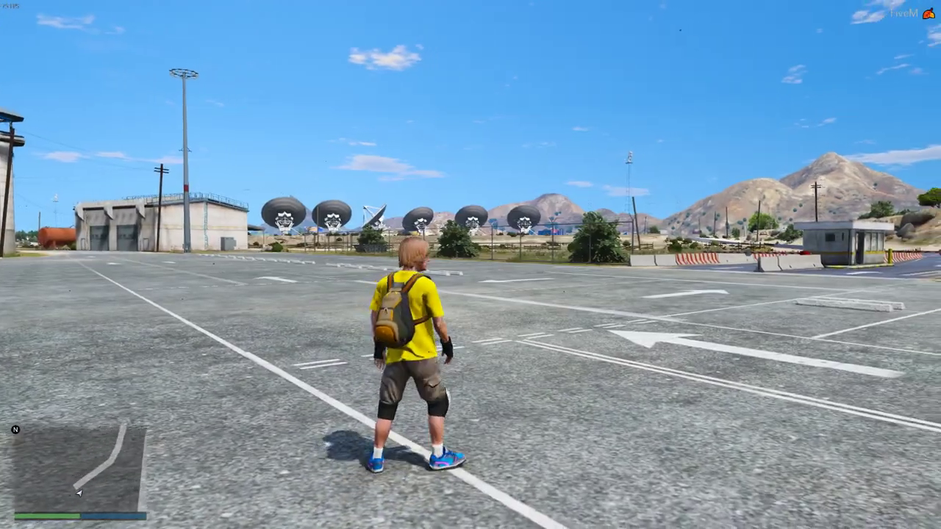
key(Tab)
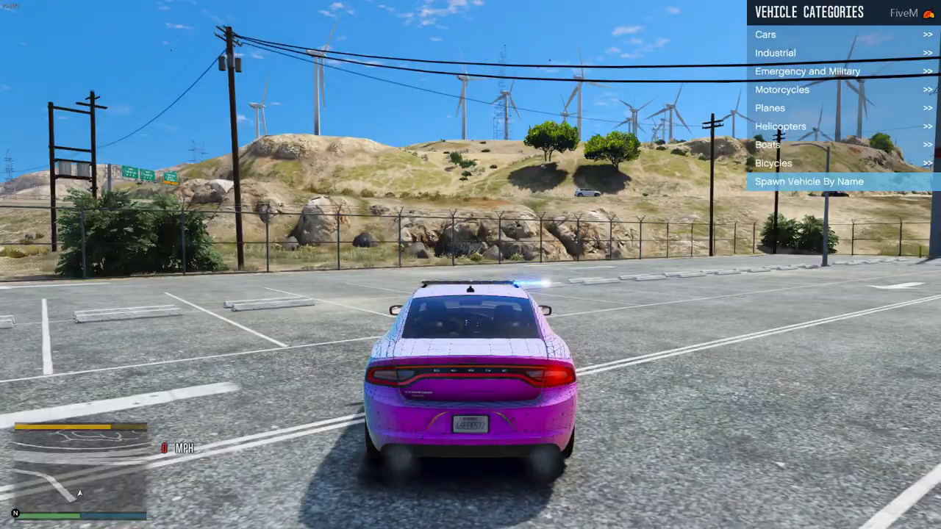
Step: Leave the game, shut down the server console and delete the cache folder from FXServer
key(F8)
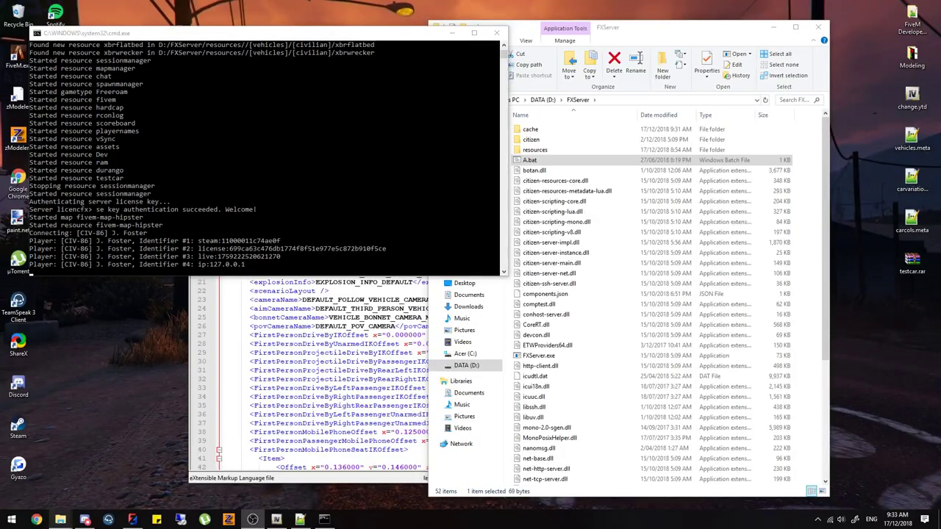
click(497, 33)
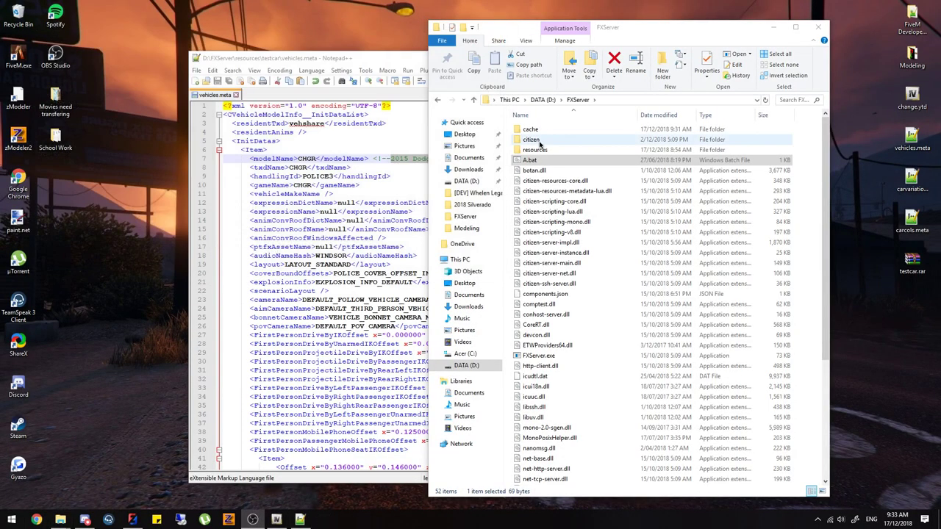
click(540, 132)
key(Delete)
Step: Reopen carcols.meta from the testcar resource and open zMod.txt from the Modeling folder in Notepad++
click(437, 100)
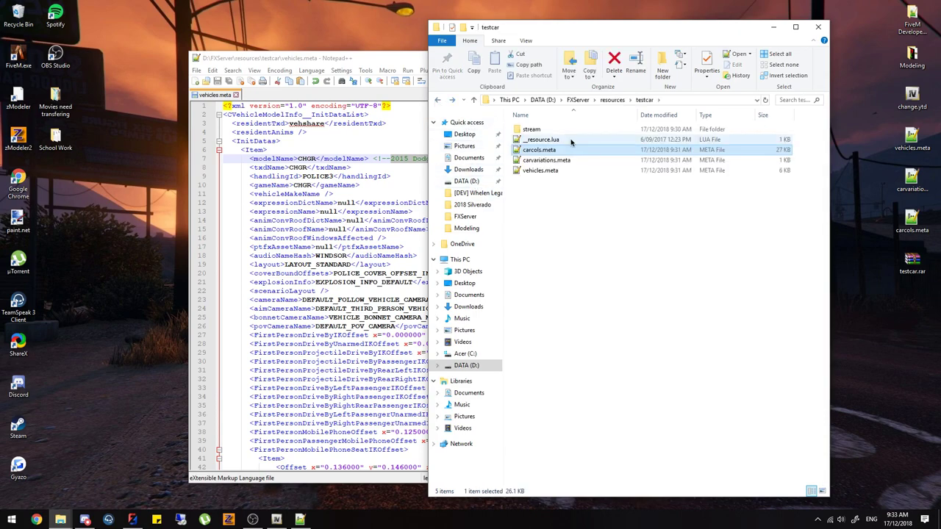
double_click(570, 150)
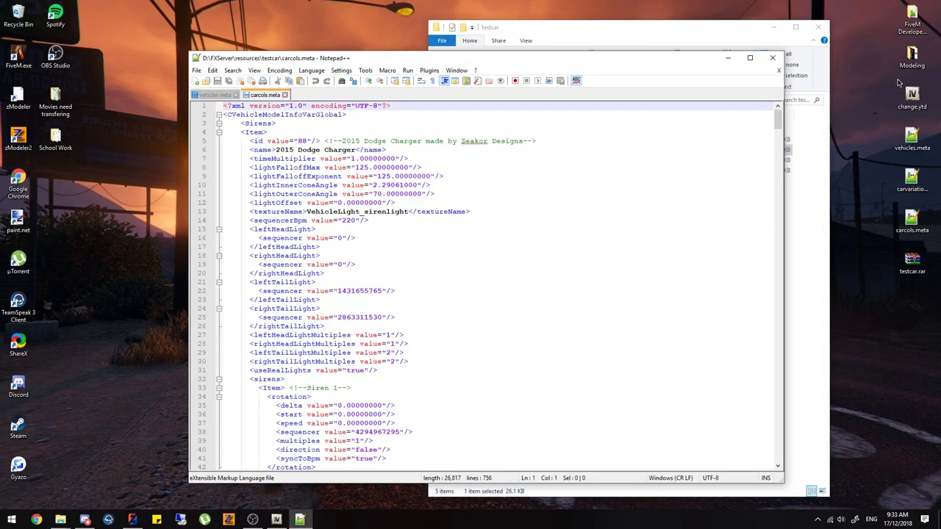
double_click(911, 57)
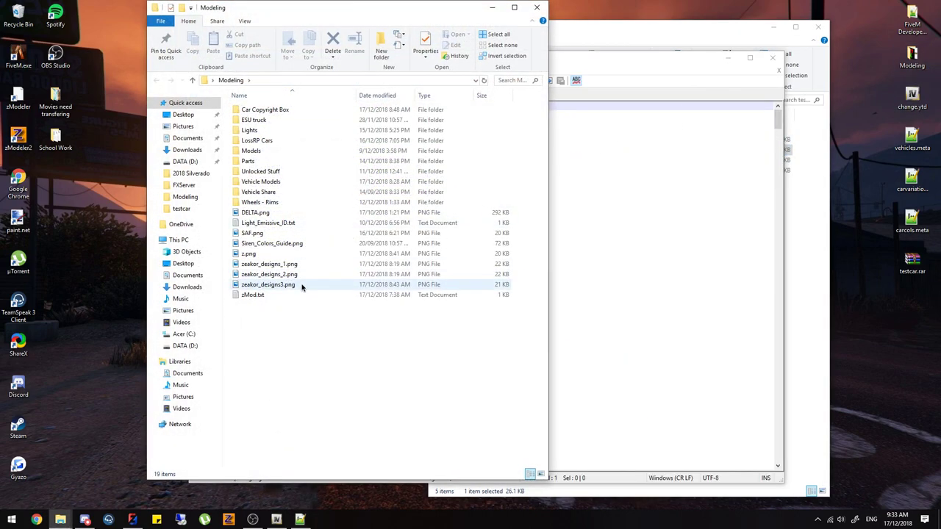
right_click(277, 306)
right_click(272, 301)
click(260, 296)
right_click(261, 297)
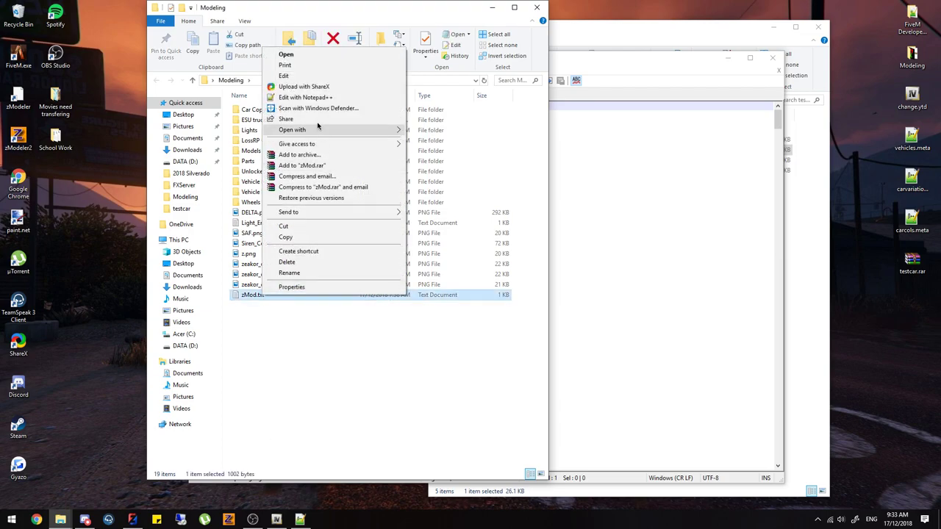
click(309, 97)
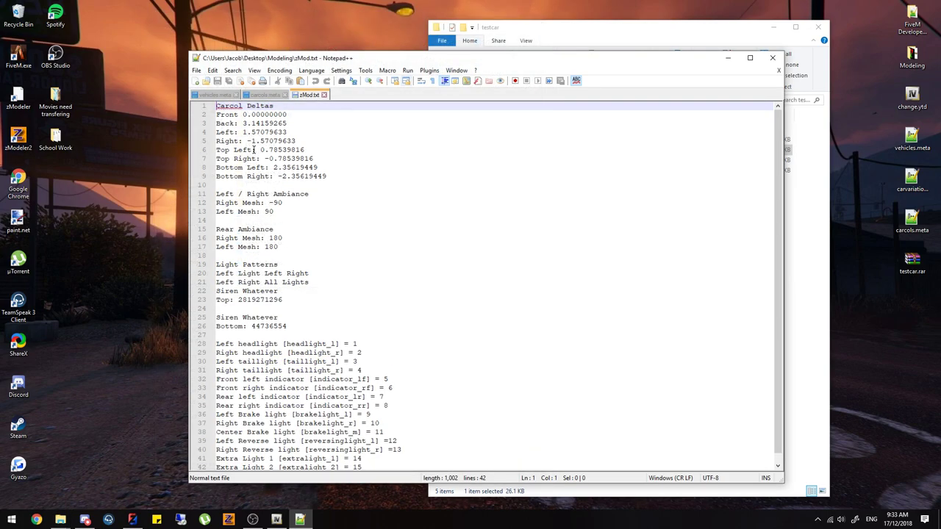
Step: Examine the Carcol Deltas list in zMod.txt and the direction angles around the car in DELTA.png
drag(332, 176, 216, 106)
click(352, 176)
drag(349, 175, 215, 107)
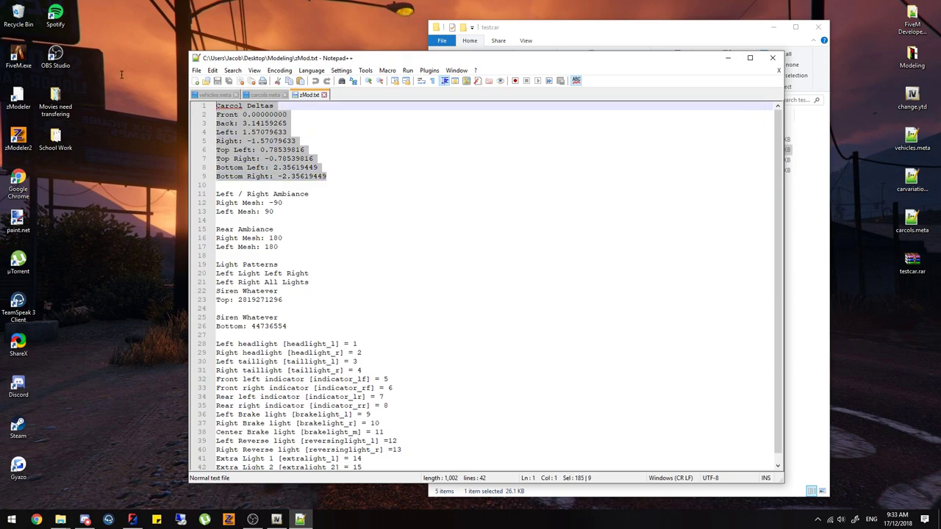
click(302, 152)
click(819, 227)
double_click(912, 59)
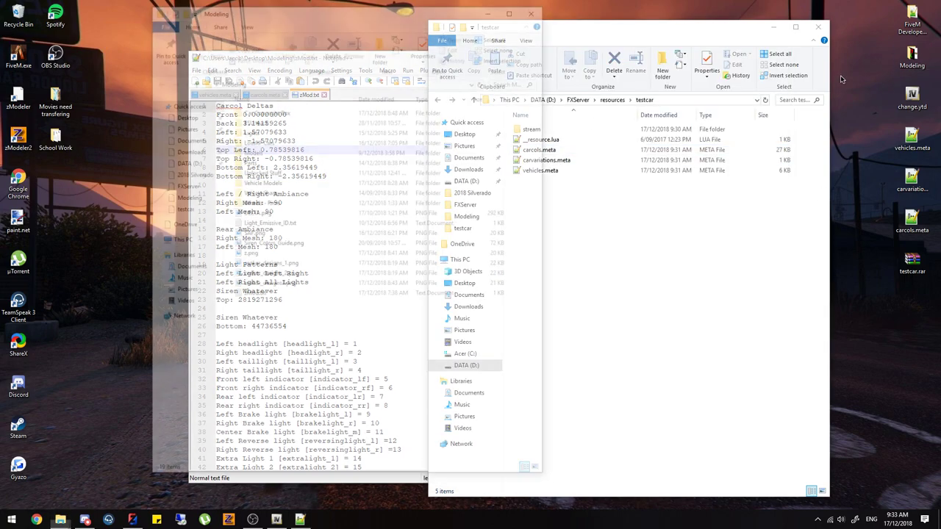
click(536, 7)
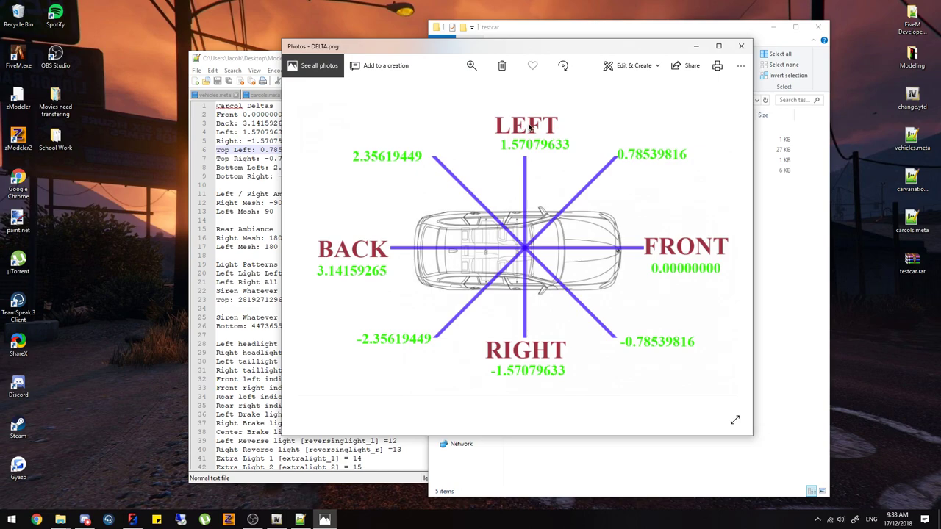
click(740, 46)
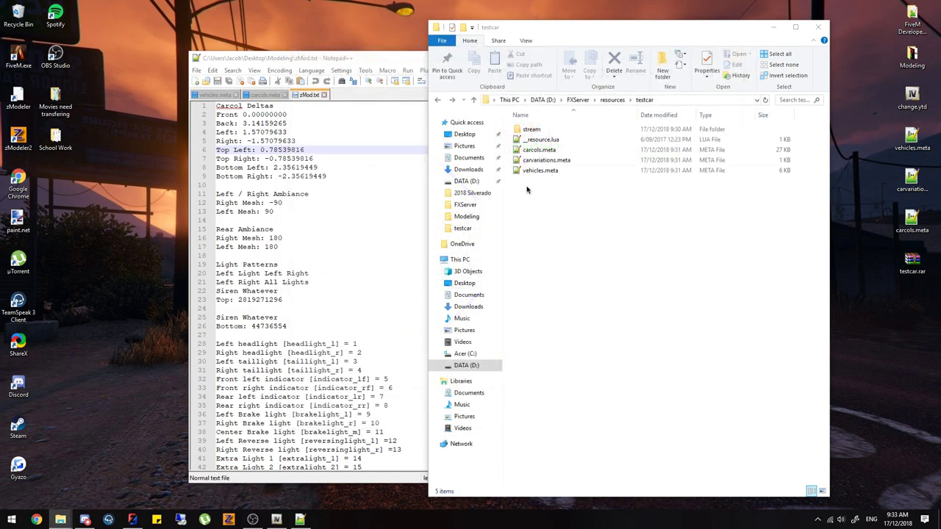
Step: Copy the Back delta 3.14159265 from zMod.txt into the flashiness delta of Siren 2 in carcols.meta
drag(288, 124, 243, 123)
key(ctrl+c)
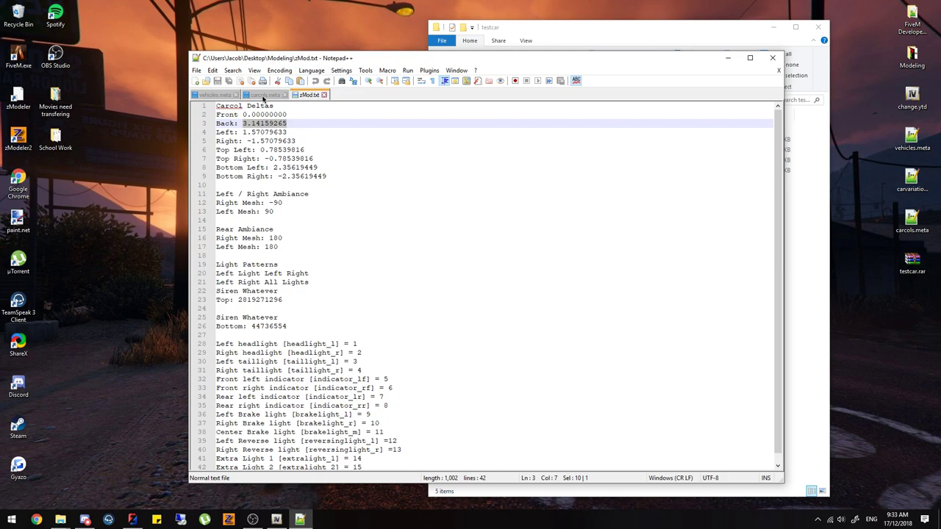
click(264, 95)
scroll(301, 328, down, 16)
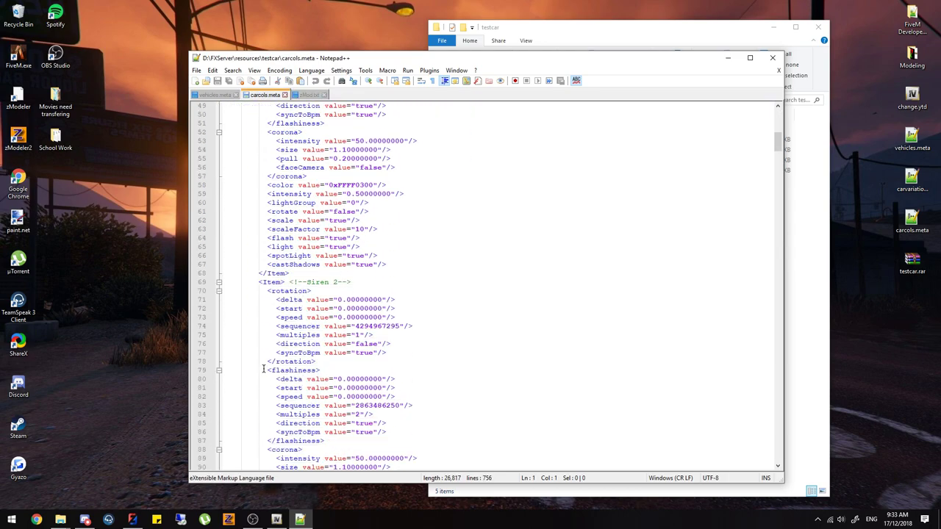
click(411, 352)
drag(345, 363, 235, 291)
scroll(358, 280, down, 5)
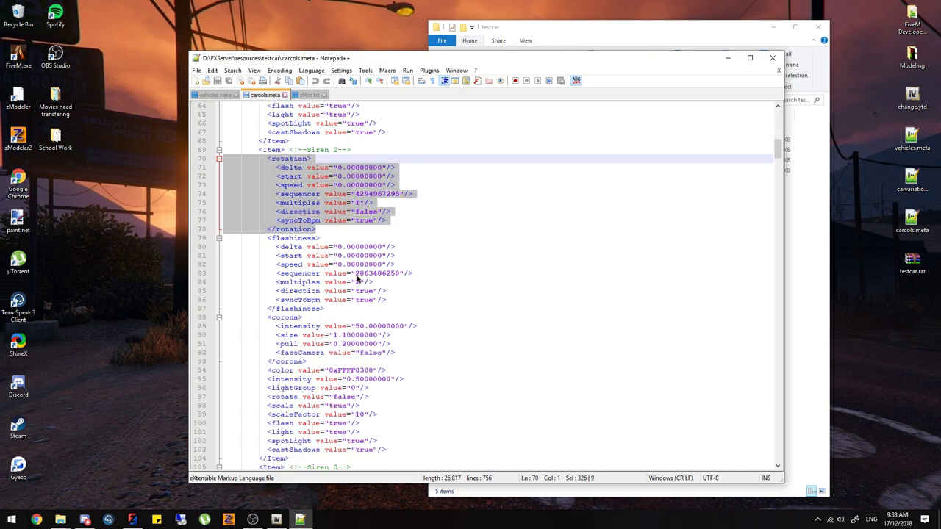
drag(352, 308, 134, 250)
click(346, 247)
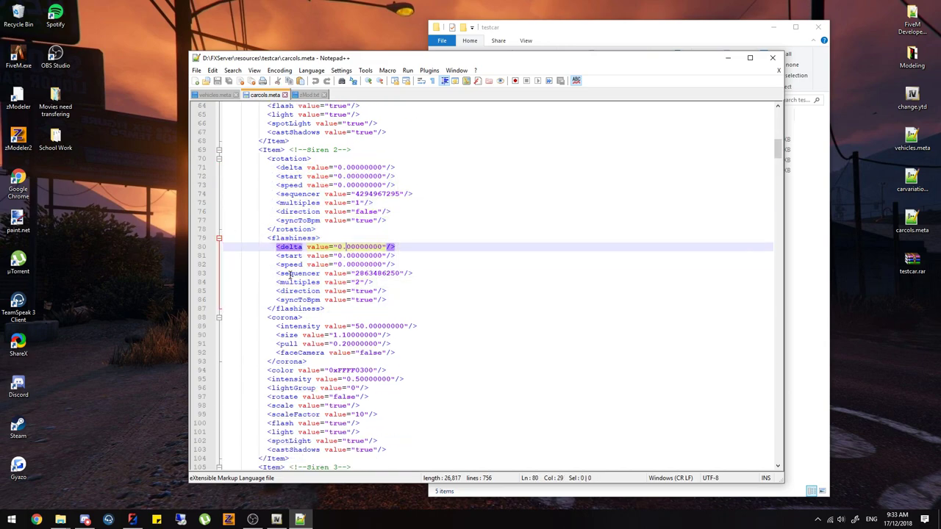
key(ctrl+v)
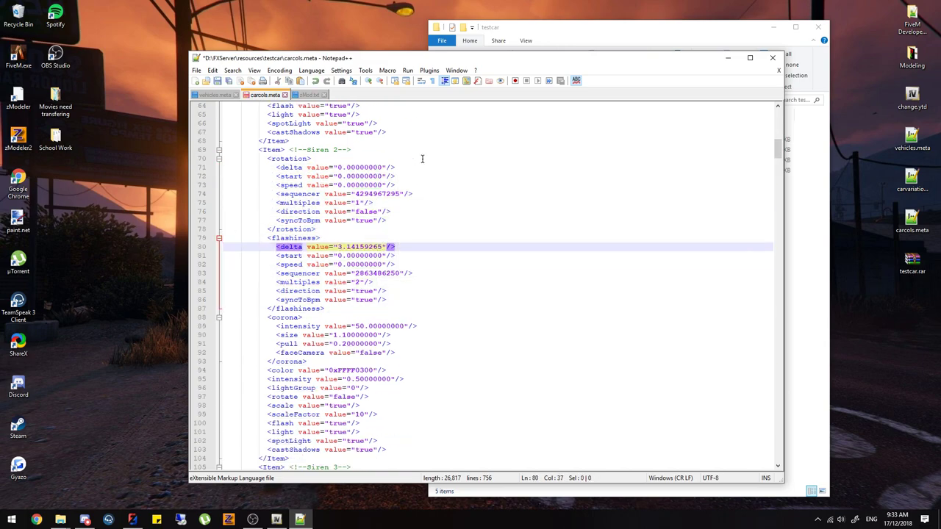
Step: Set the flashiness delta of Siren 5 to 3.14159265 and save carcols.meta
scroll(344, 306, down, 20)
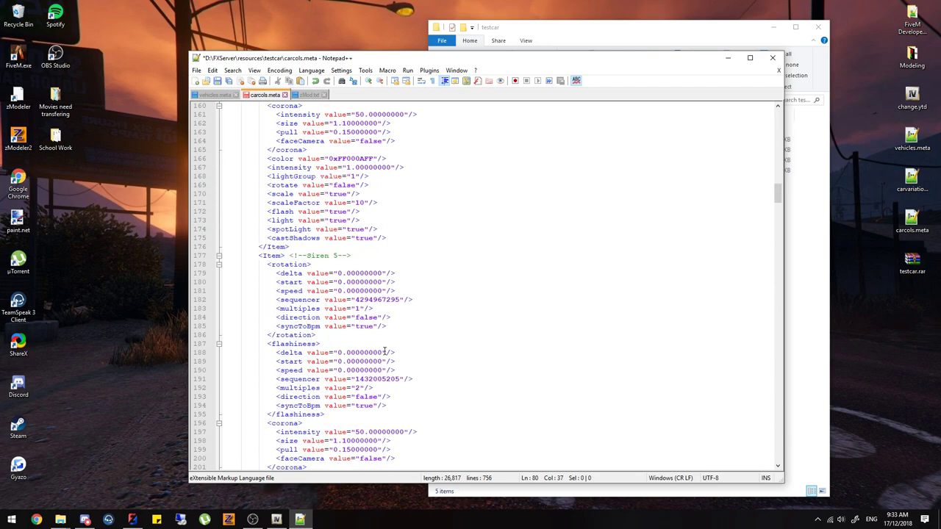
drag(384, 352, 337, 353)
text(3.14159265)
key(ctrl+s)
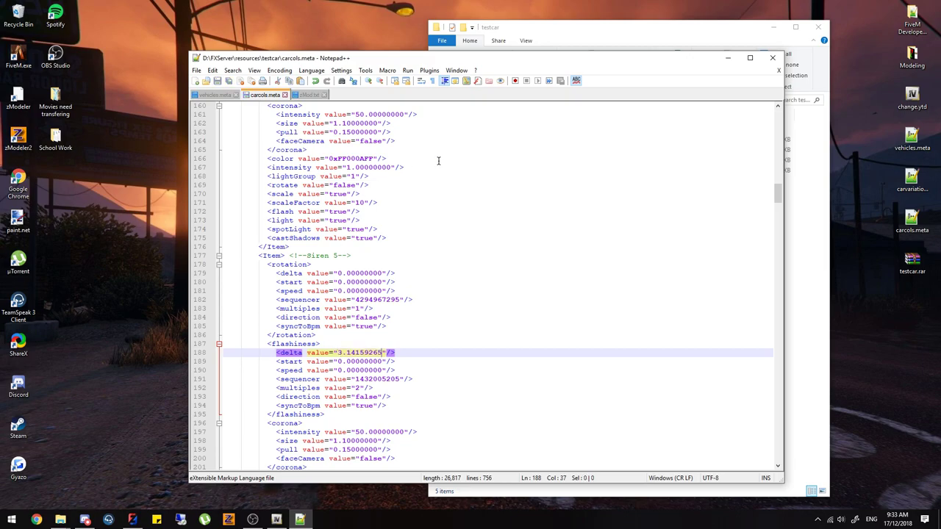
Step: Go back to the FXServer folder and run A.bat to restart the server with the edited siren data
click(572, 22)
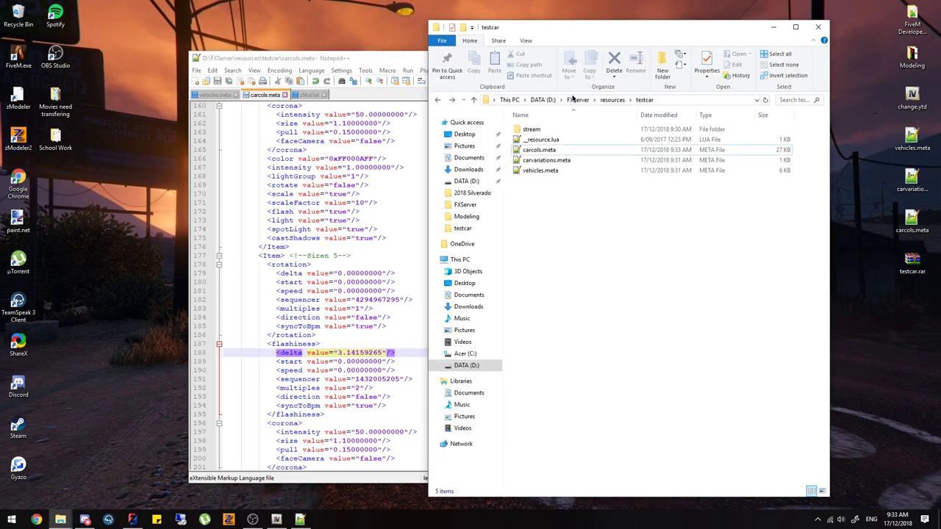
click(578, 99)
double_click(543, 149)
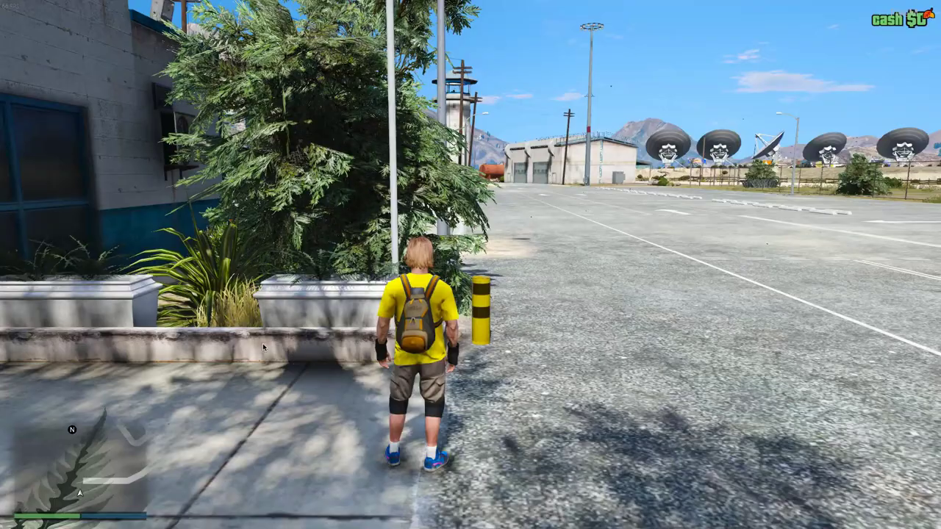
Step: Spawn the edited Charger by its vehicle name, chgr, through the Lambda Menu
key(F11)
key(Down)
key(Down)
key(Down)
key(Down)
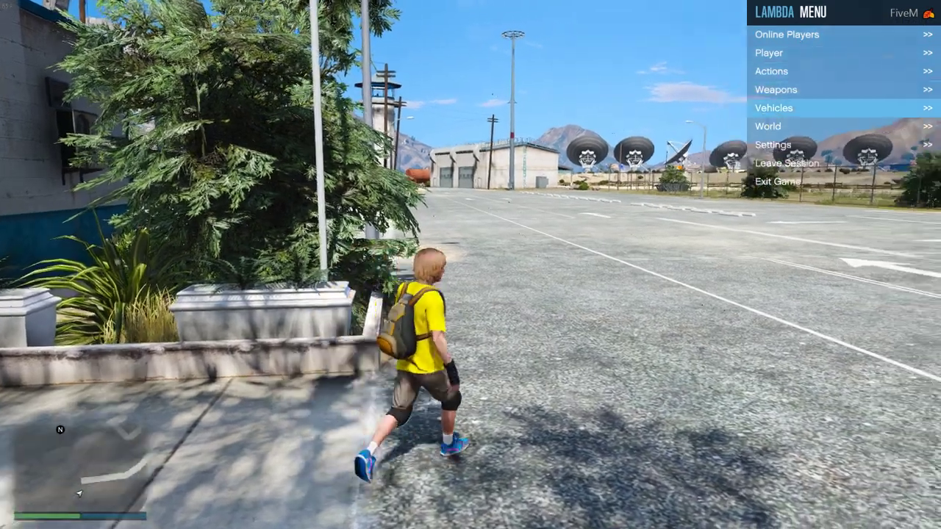
key(Return)
key(Up)
key(Return)
text(chg)
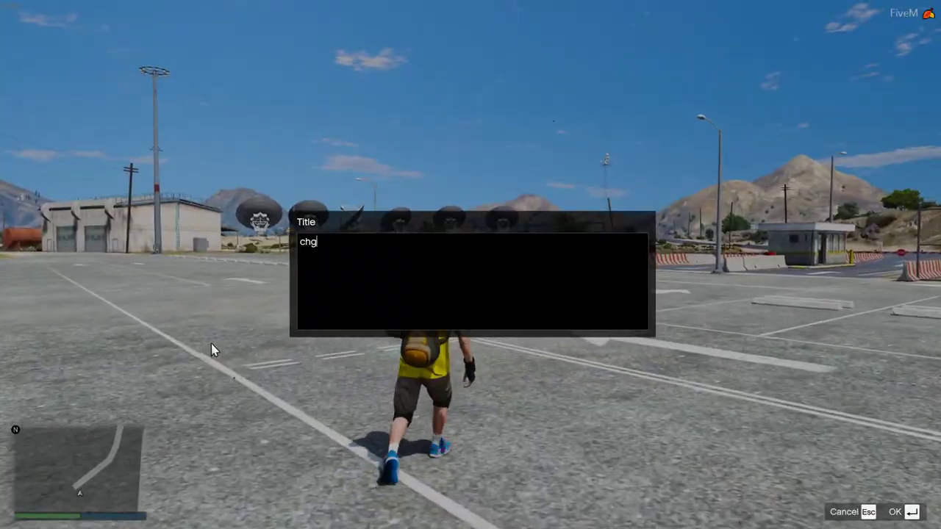
key(Return)
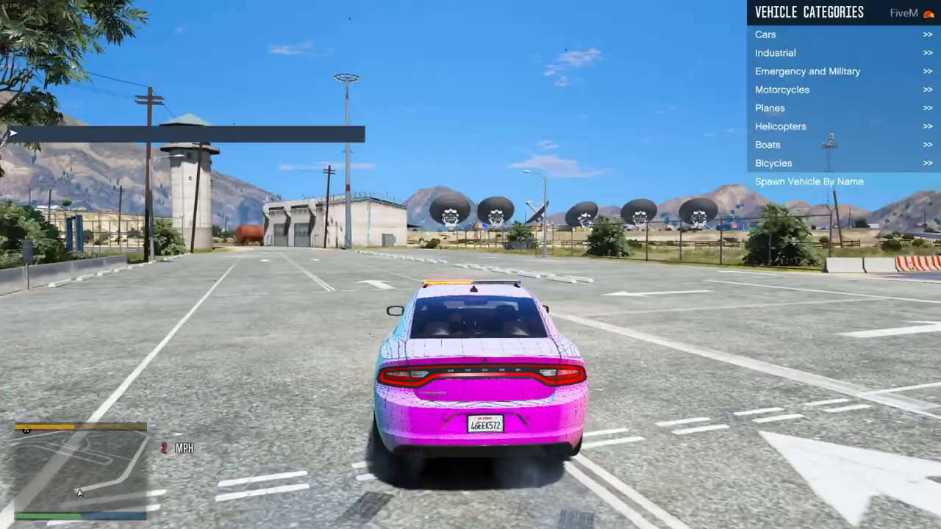
Step: Set the in-game time to 1:00 at night with the chat command /time 1
text(/time 1)
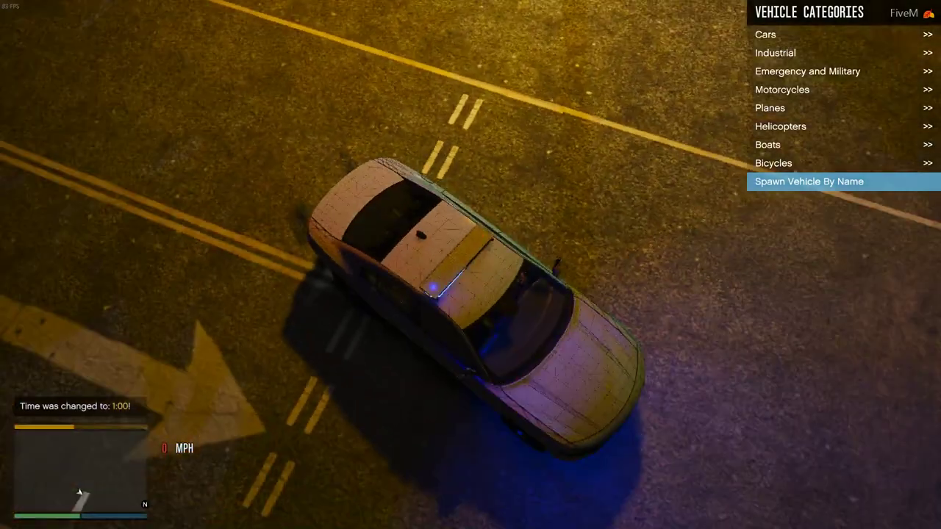
key(t)
key(super)
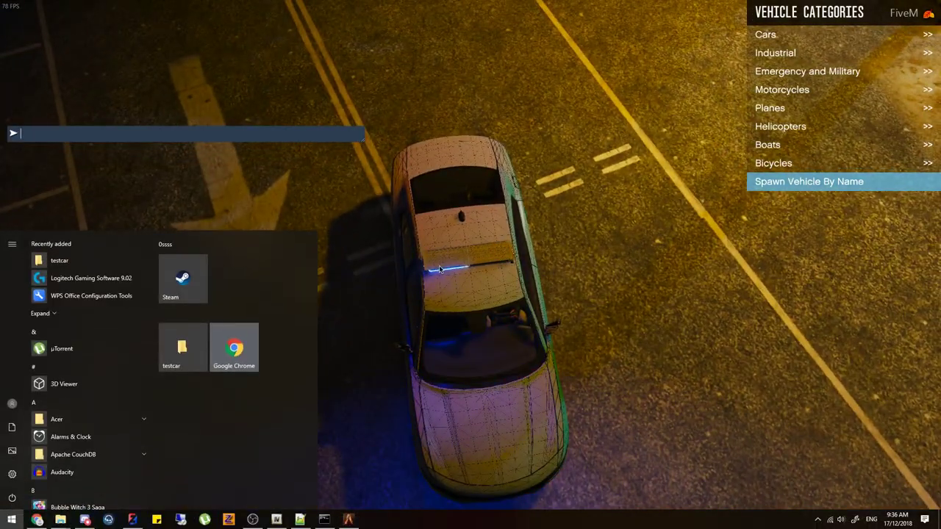
key(Escape)
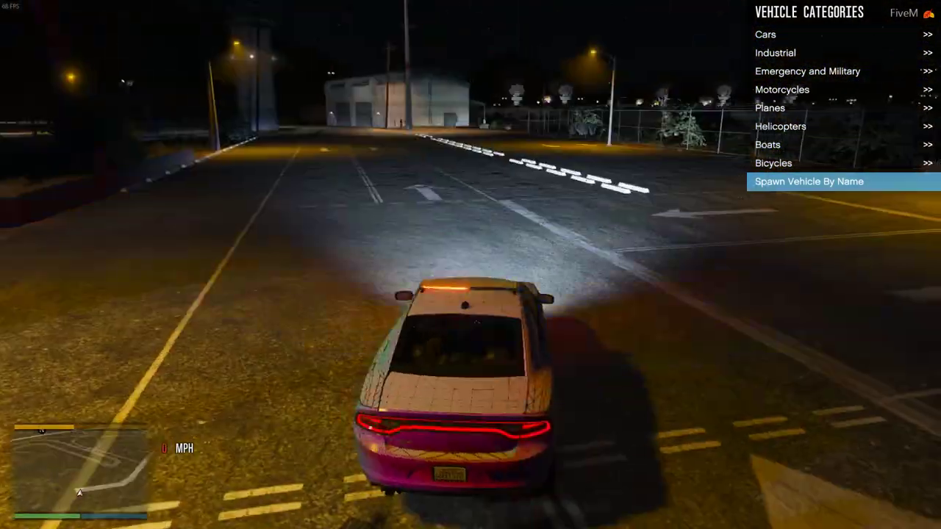
Step: Drive the Charger around the lot at night and examine its flashing light bar from the front and rear
key(c)
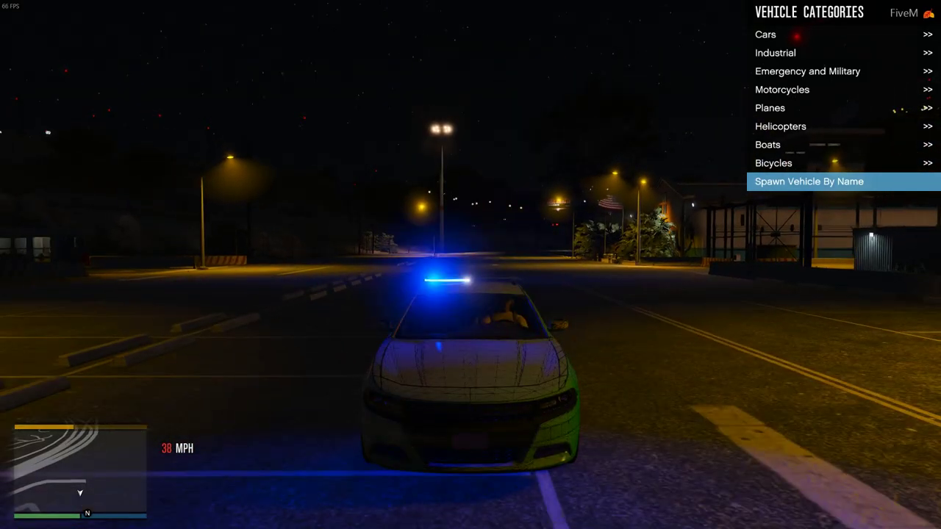
key(a)
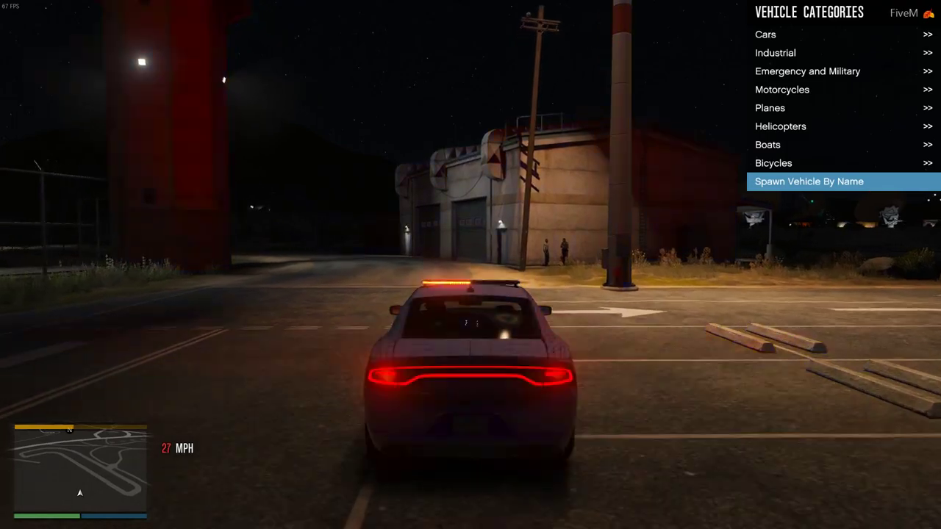
key(s)
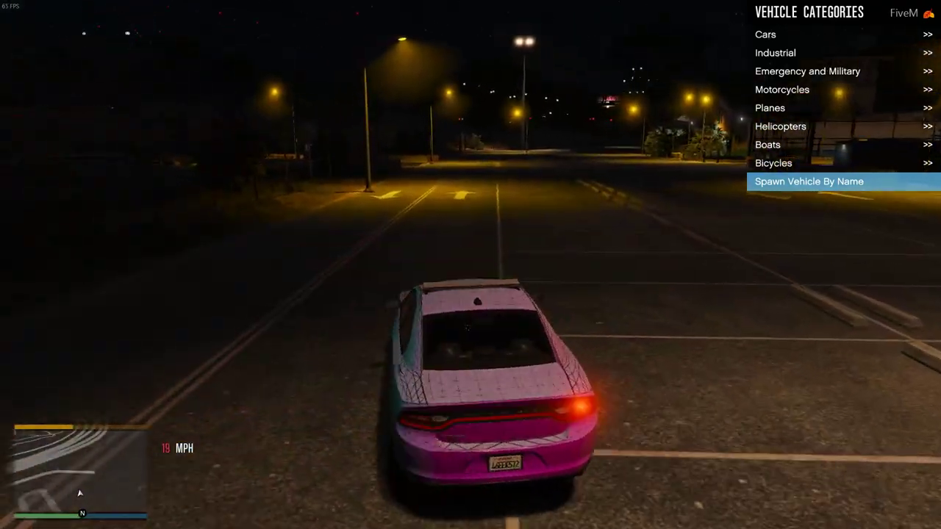
key(c)
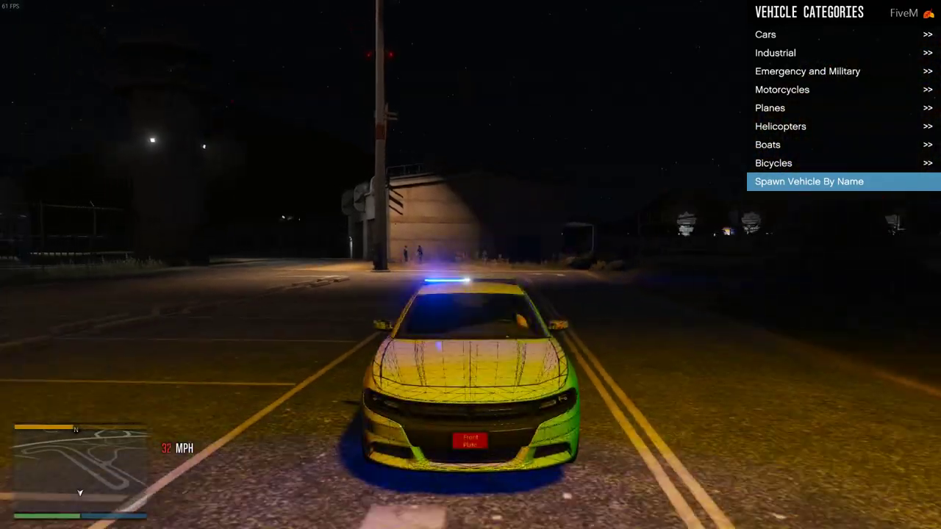
Step: Cycle through the exterior and first-person cameras while driving to inspect the siren lighting outside and inside the car
key(v)
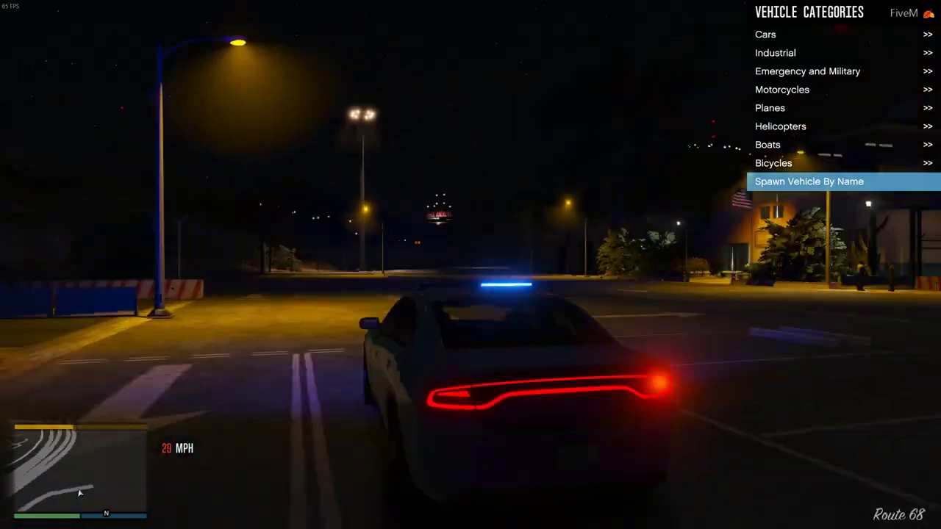
key(v)
key(v)
key(d)
key(w)
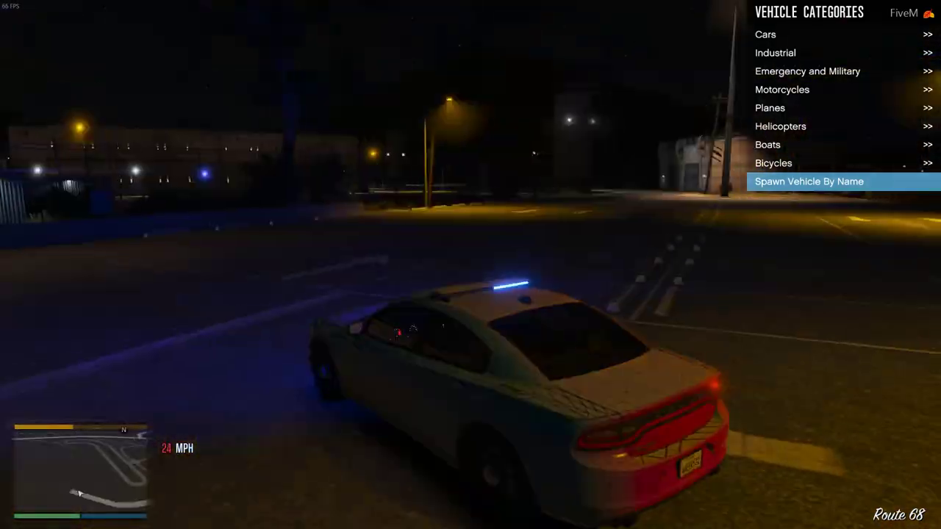
key(v)
key(v)
key(v)
key(v)
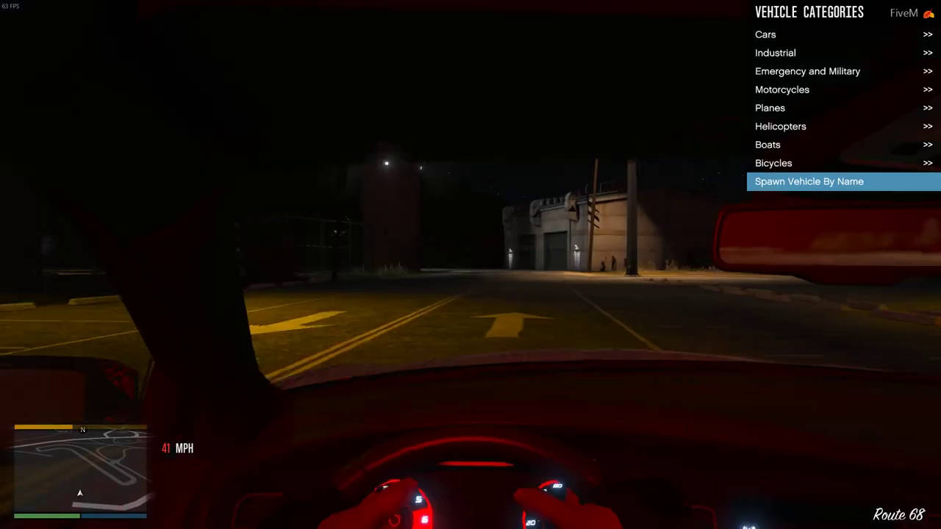
key(v)
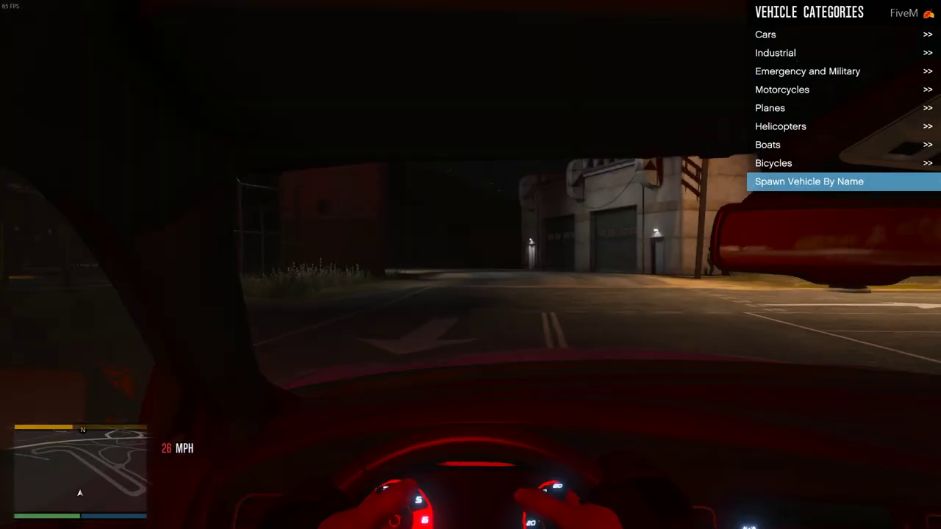